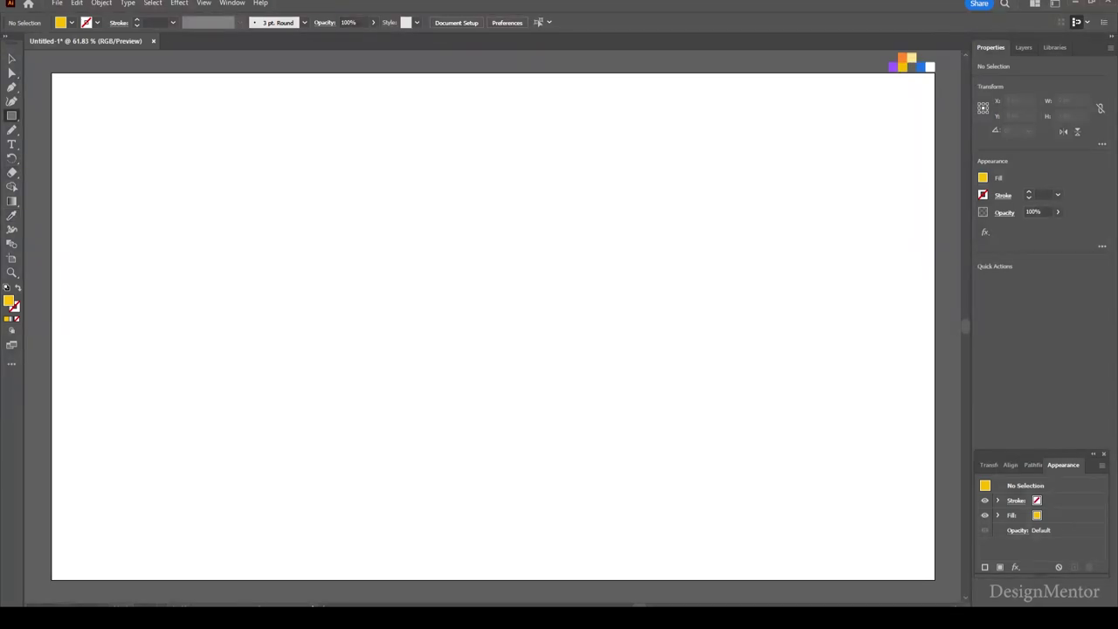
# Step: Choose the Ellipse Tool from the Rectangle tool flyout
pyautogui.moveTo(11, 116); pyautogui.dragTo(62, 143)
# Step: Create a 600 × 600 px ellipse on the artboard
pyautogui.click(476, 323)
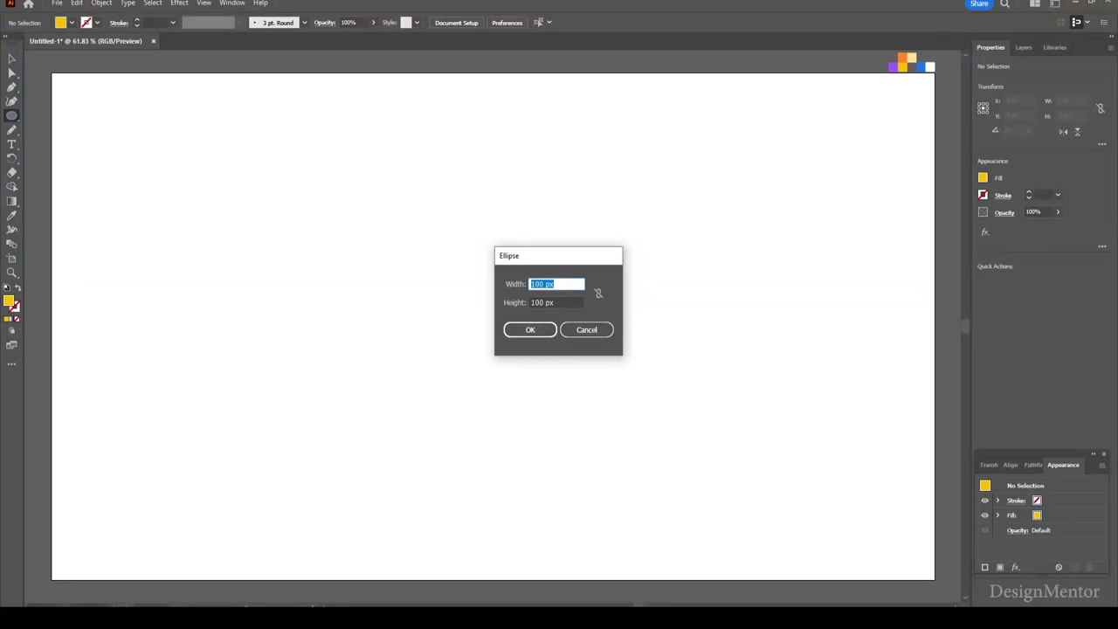
pyautogui.write('600')
pyautogui.press('Tab')
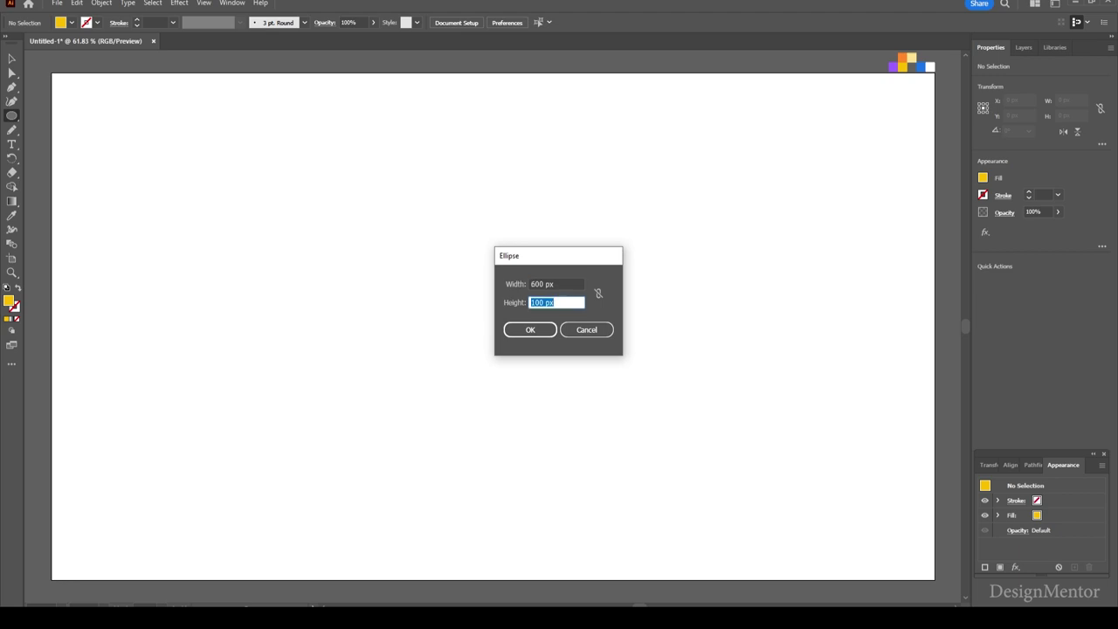
pyautogui.write('600')
pyautogui.press('Return')
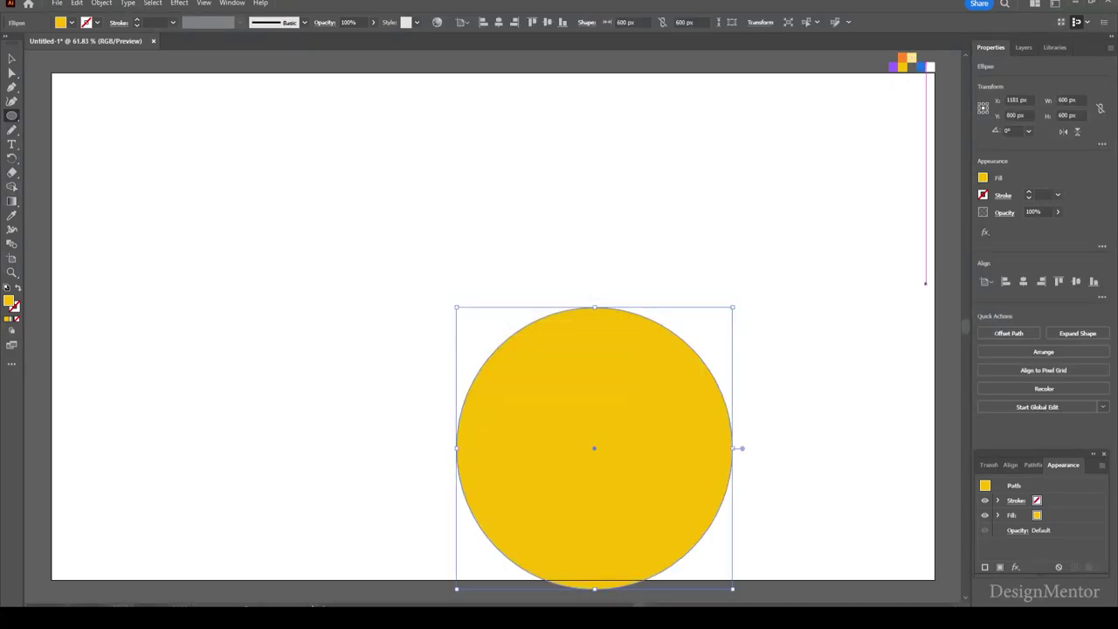
# Step: Centre the yellow circle horizontally and vertically on the artboard, then deselect it
pyautogui.click(1024, 281)
pyautogui.click(1077, 281)
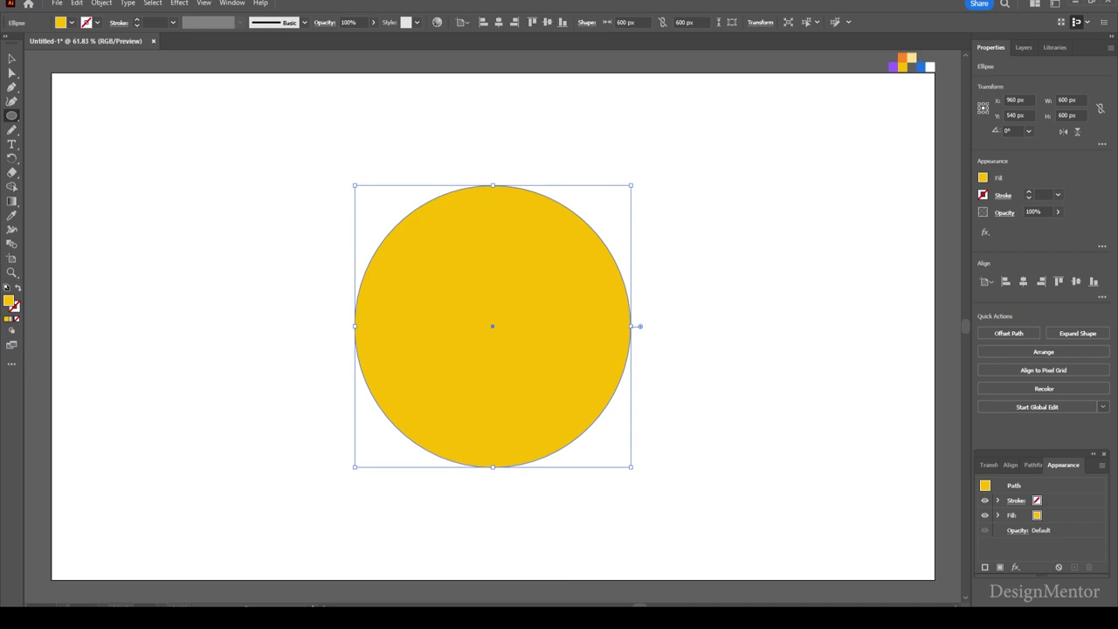
pyautogui.press('v')
pyautogui.hotkey('ctrl', 'shift', 'a')
pyautogui.hotkey('ctrl', 'a')
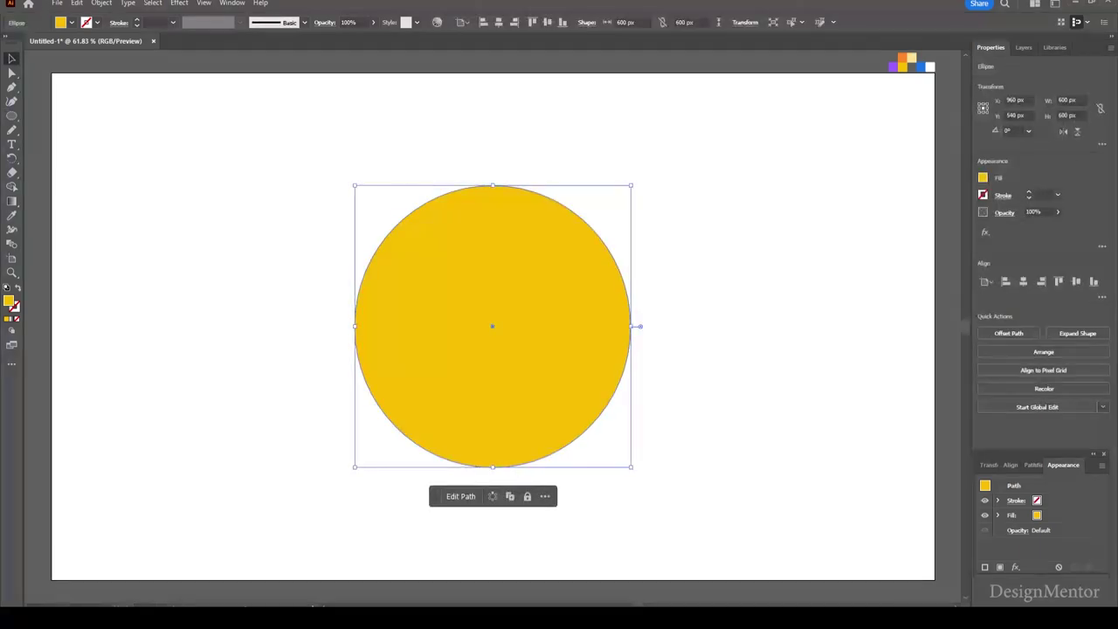
pyautogui.hotkey('ctrl', 'shift', 'a')
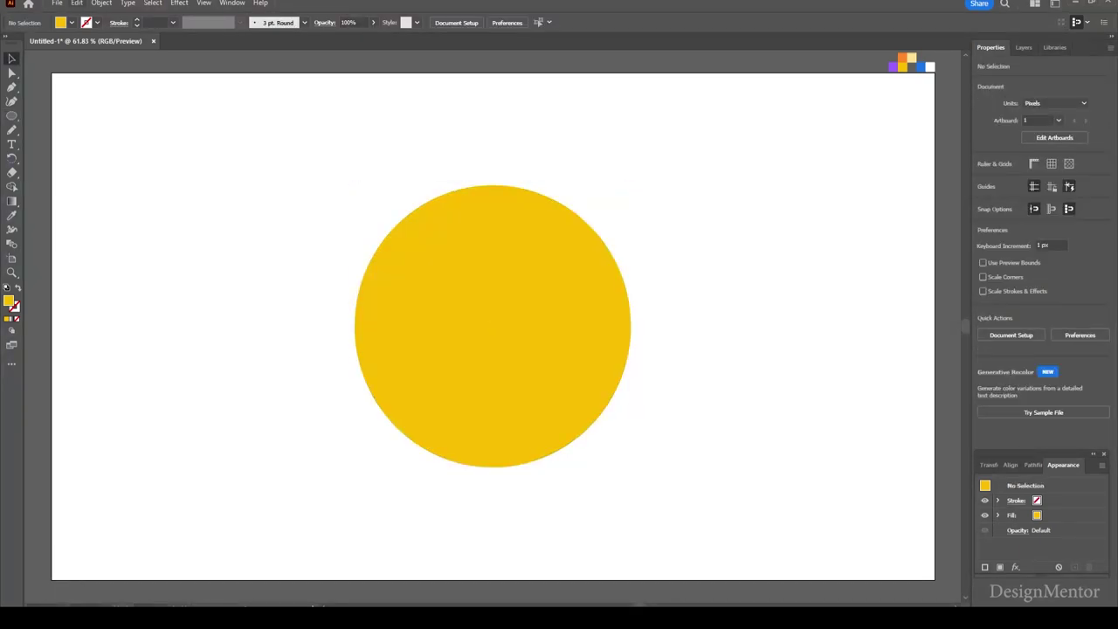
# Step: Clear the selection and sample the blue palette colour as the fill
pyautogui.hotkey('ctrl', 'a')
pyautogui.hotkey('ctrl', 'shift', 'a')
pyautogui.press('i')
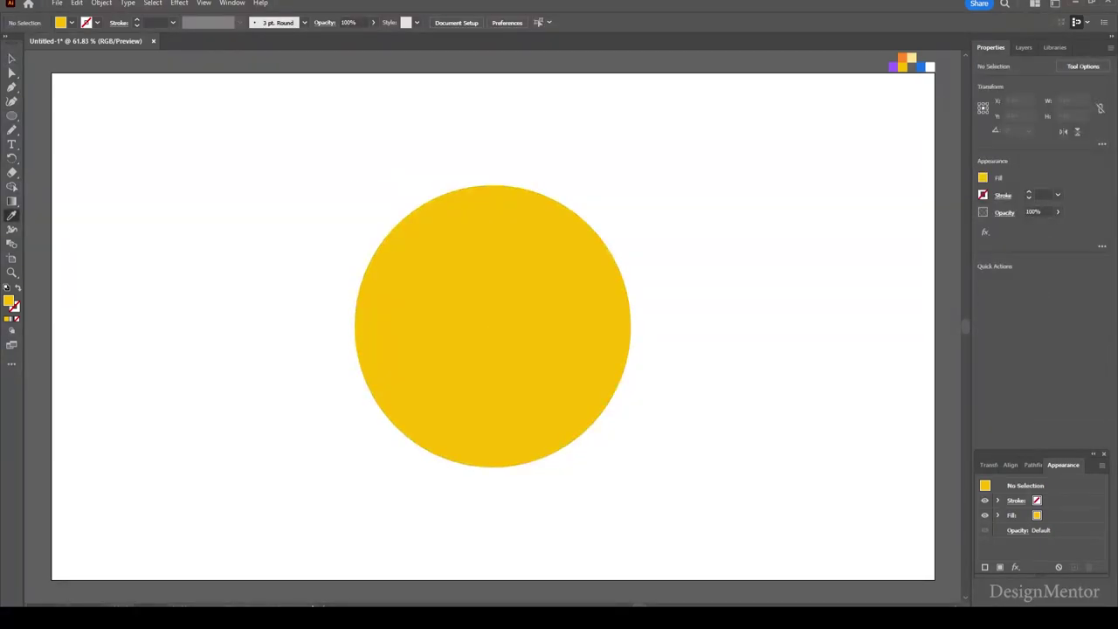
pyautogui.click(920, 66)
# Step: Create a 400 × 400 px blue circle with the Ellipse Tool
pyautogui.press('l')
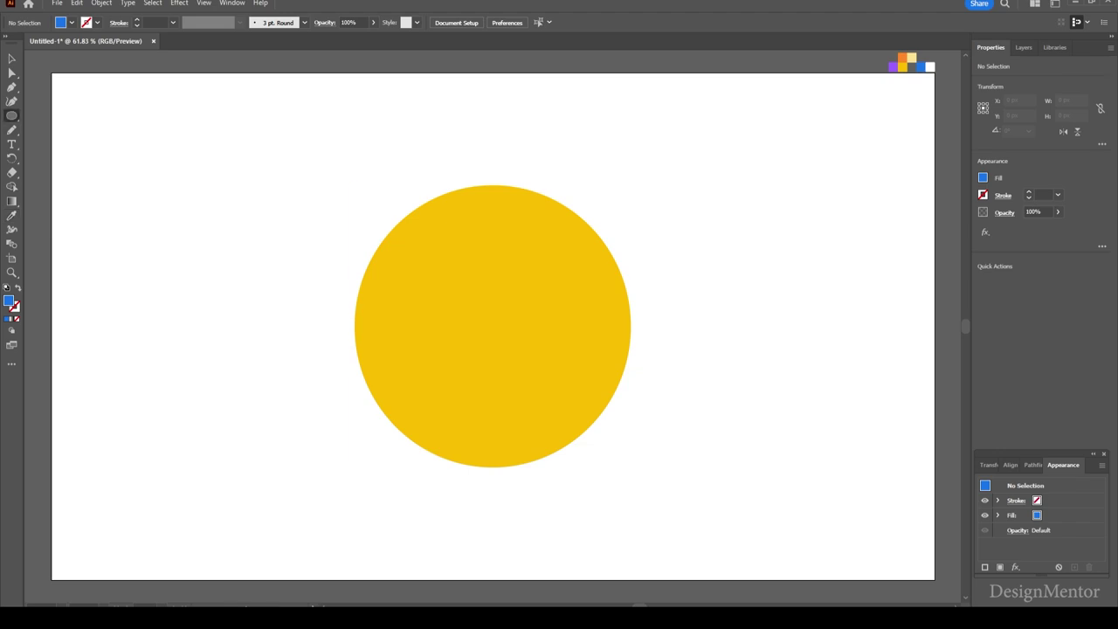
pyautogui.click(493, 326)
pyautogui.write('400')
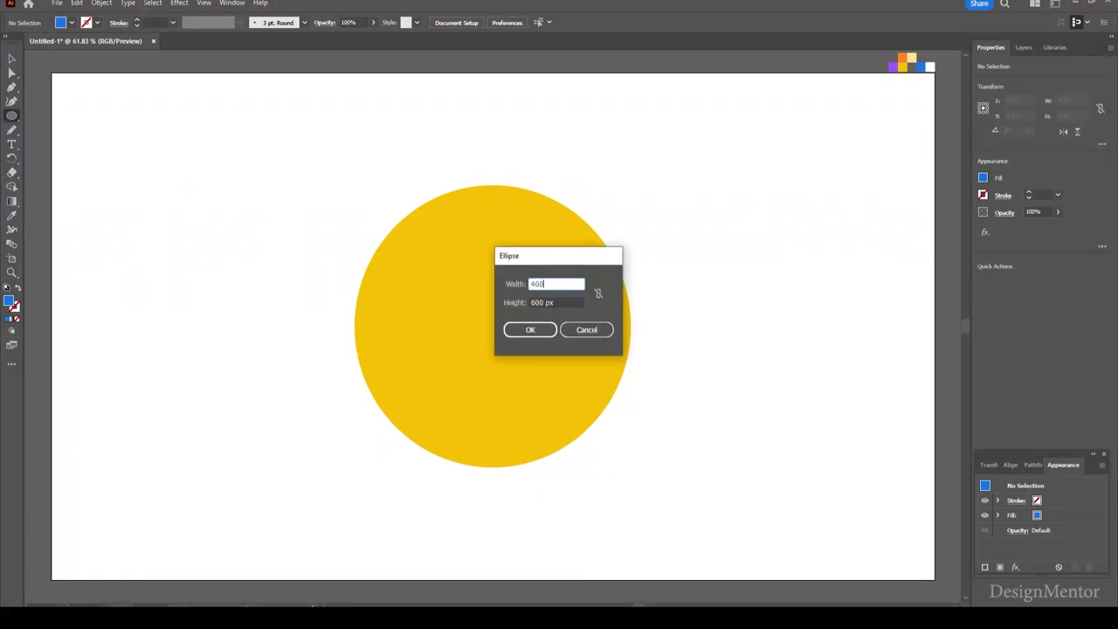
pyautogui.press('Tab')
pyautogui.write('400')
pyautogui.press('Return')
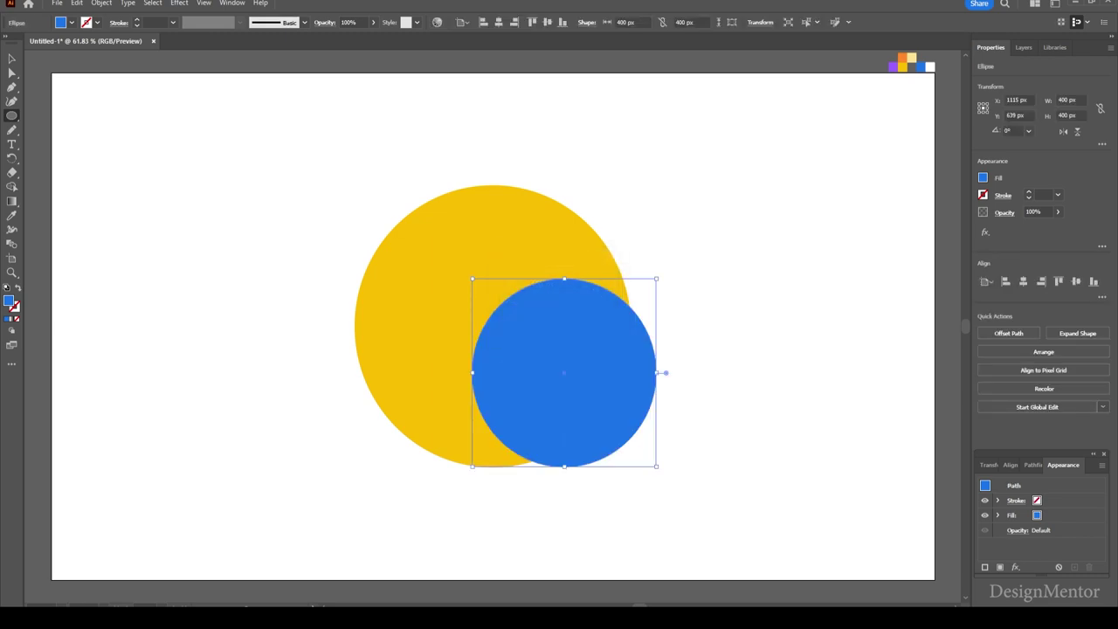
# Step: Centre the blue circle on the artboard and deselect it
pyautogui.click(1024, 281)
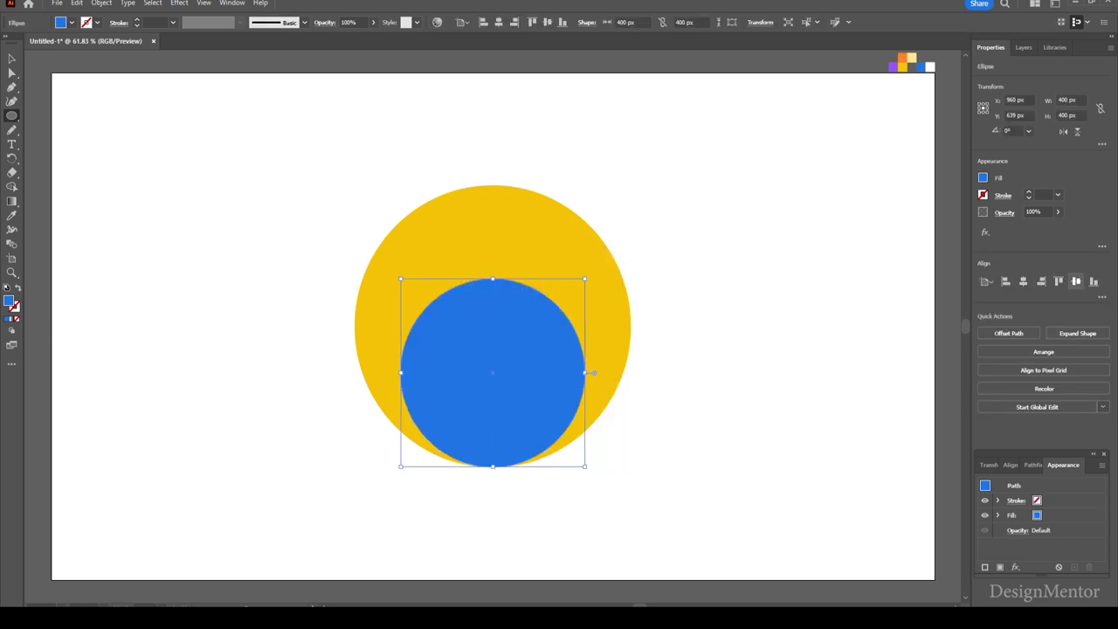
pyautogui.click(1076, 281)
pyautogui.press('v')
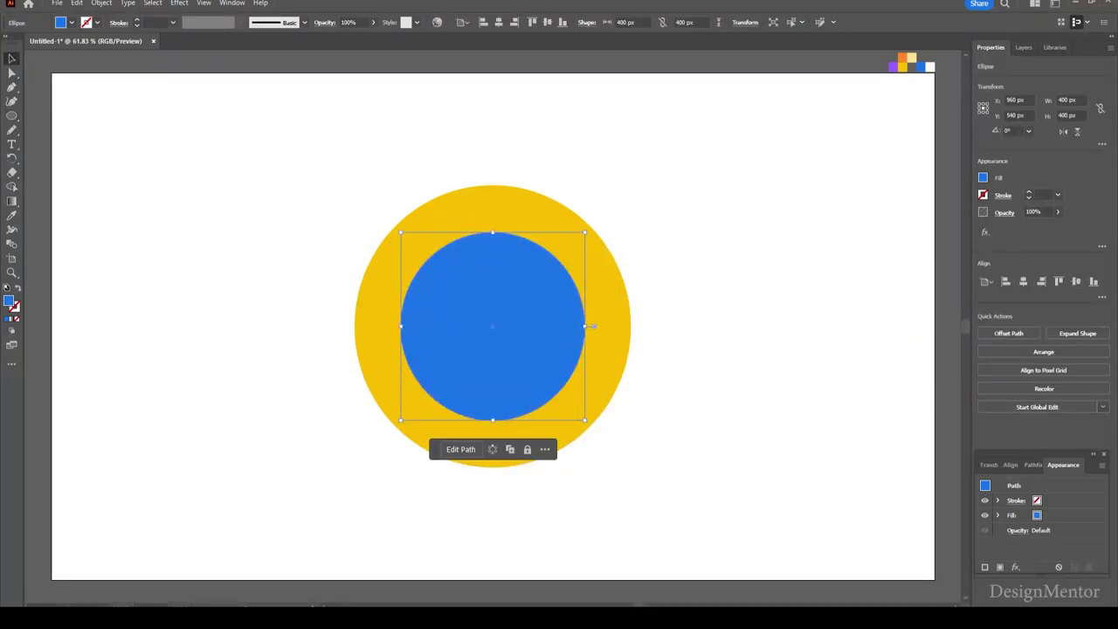
pyautogui.hotkey('ctrl', 'shift', 'a')
pyautogui.click(72, 22)
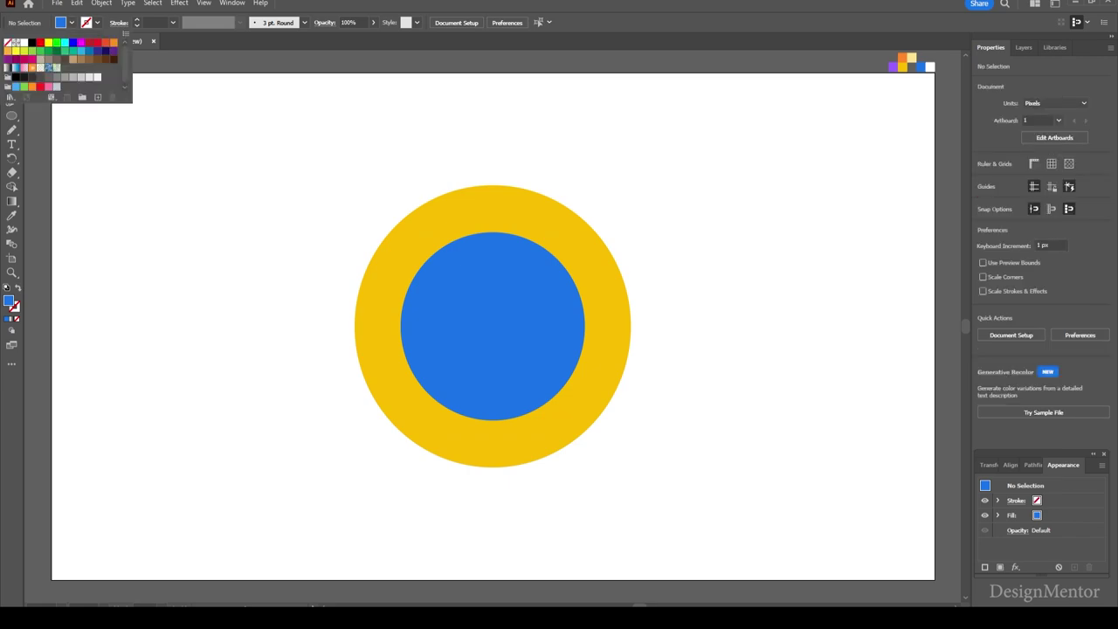
# Step: Set the fill to None and the stroke to black
pyautogui.click(7, 41)
pyautogui.click(97, 23)
pyautogui.click(30, 42)
pyautogui.press('Escape')
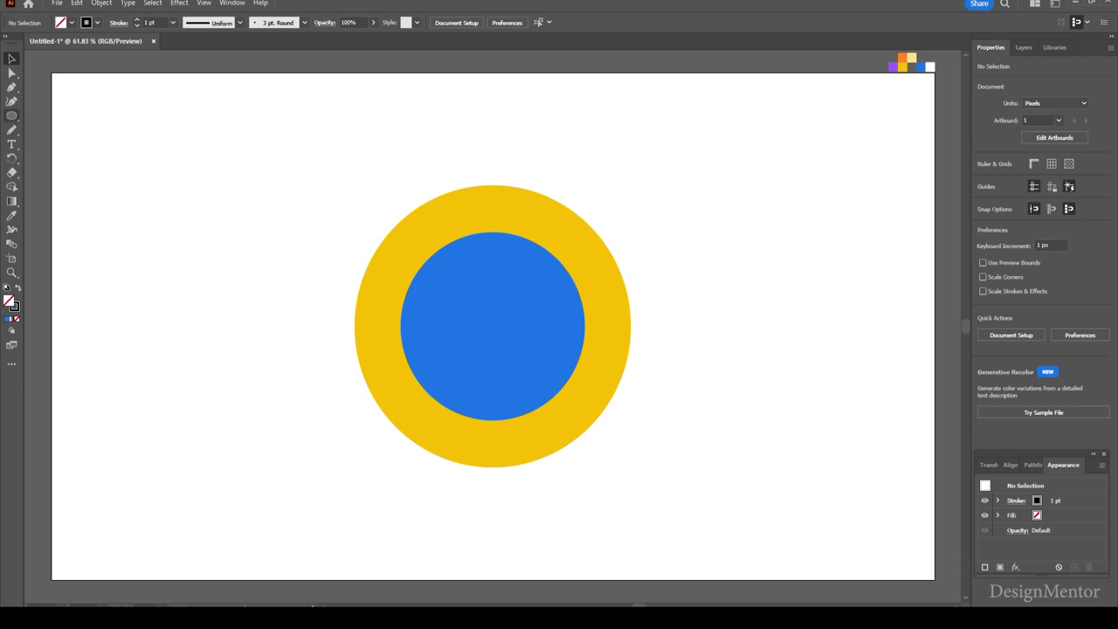
# Step: Create a 300 × 300 px outlined circle with the Ellipse Tool
pyautogui.moveTo(11, 116); pyautogui.dragTo(52, 171)
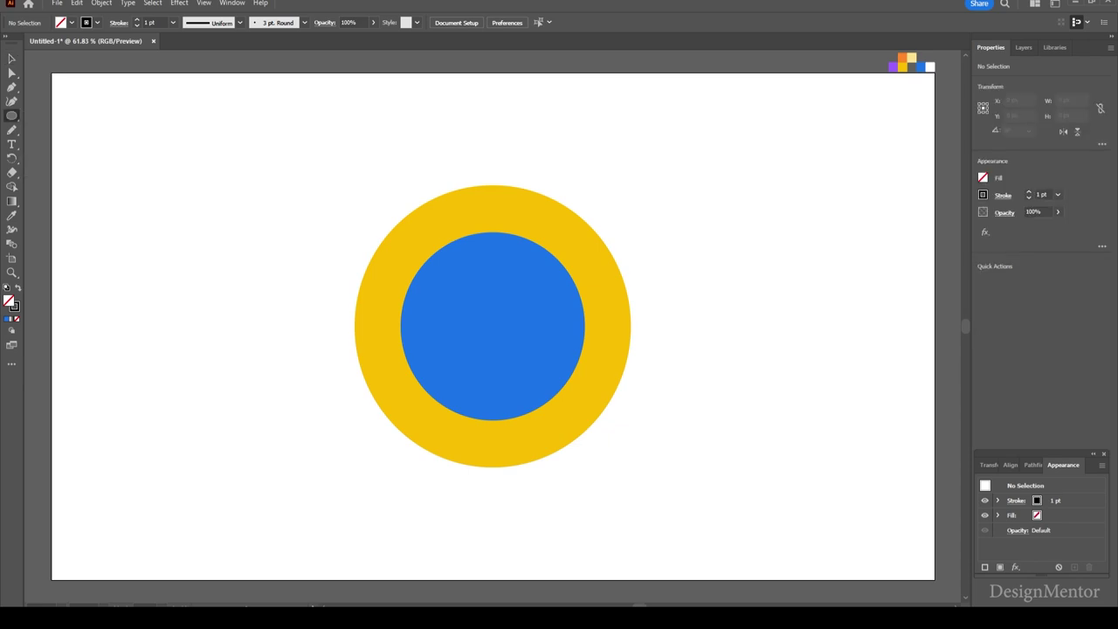
pyautogui.press('v')
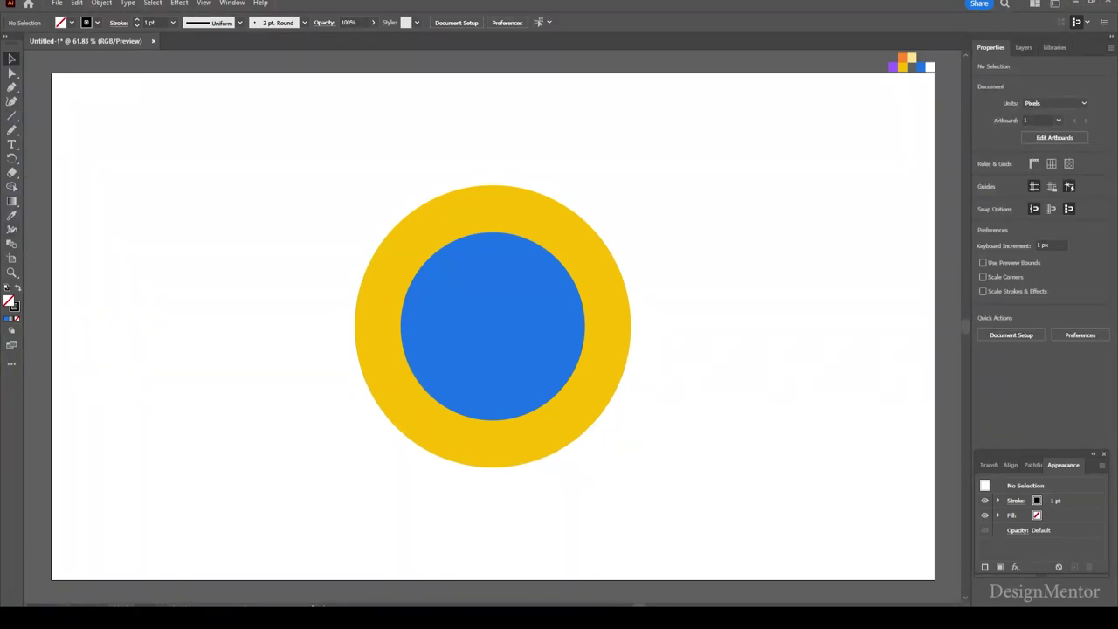
pyautogui.click(11, 115)
pyautogui.click(64, 129)
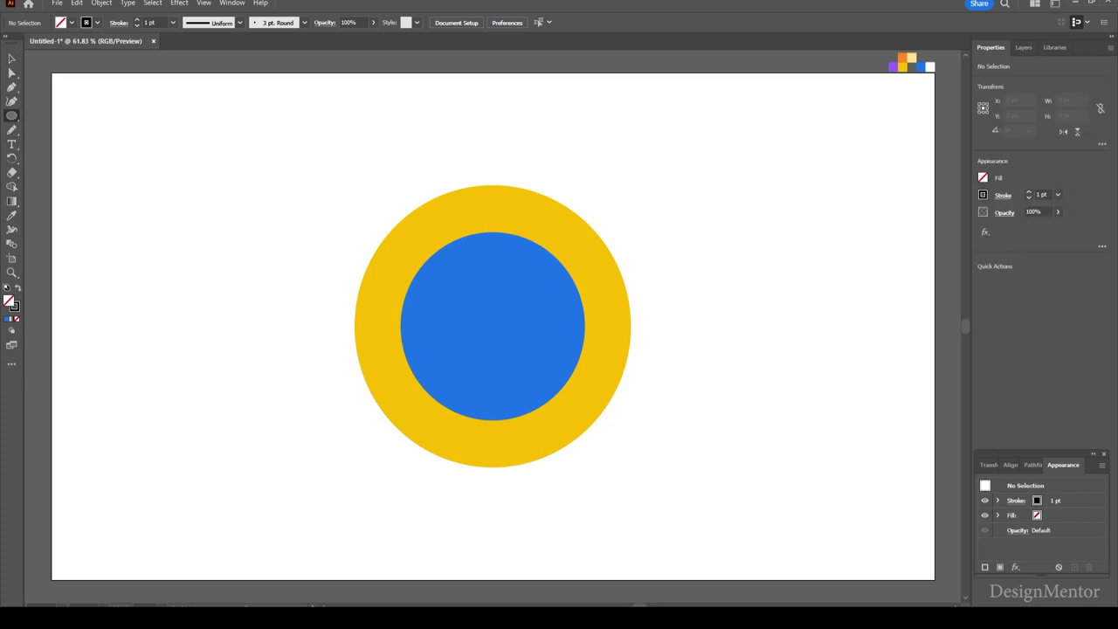
pyautogui.click(493, 326)
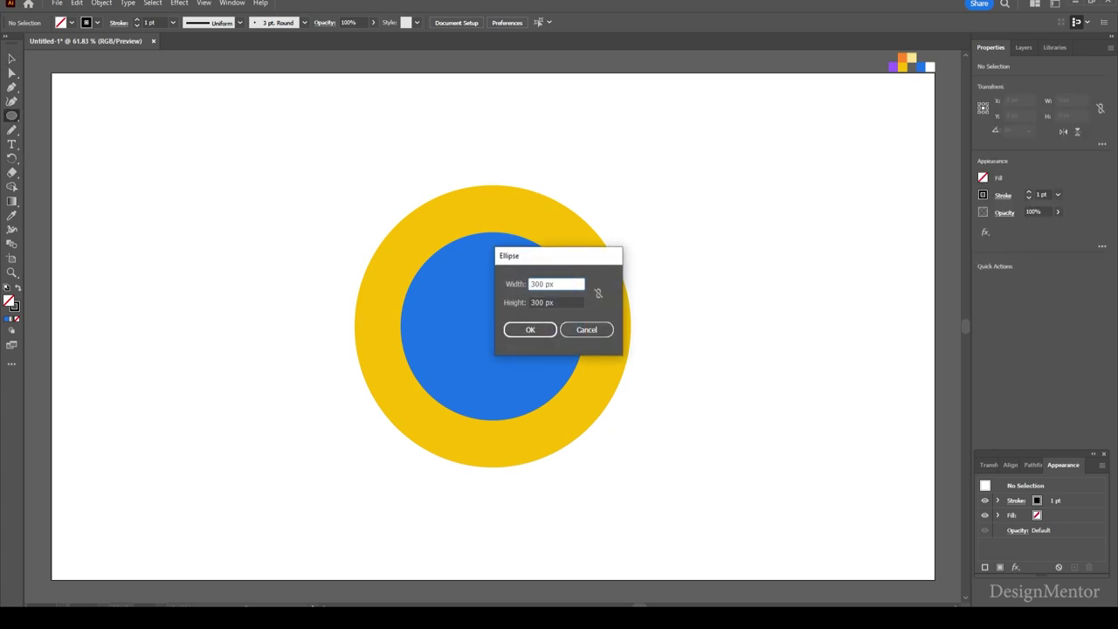
pyautogui.press('Tab')
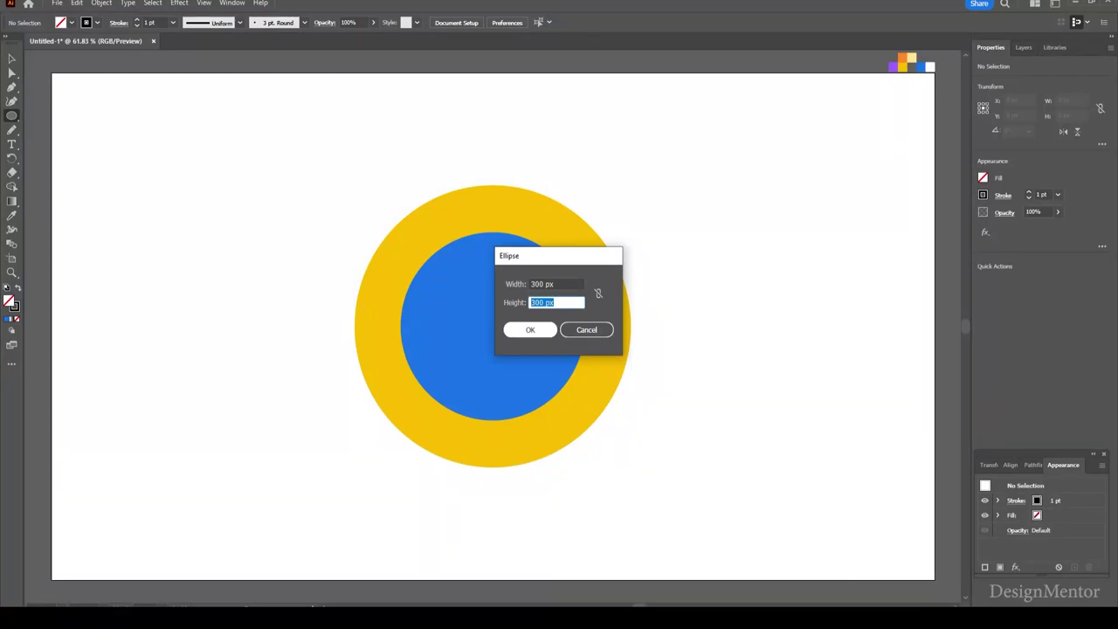
pyautogui.press('Return')
# Step: Centre the outlined circle, nudge it up until it touches the blue circle, then deselect
pyautogui.click(1023, 281)
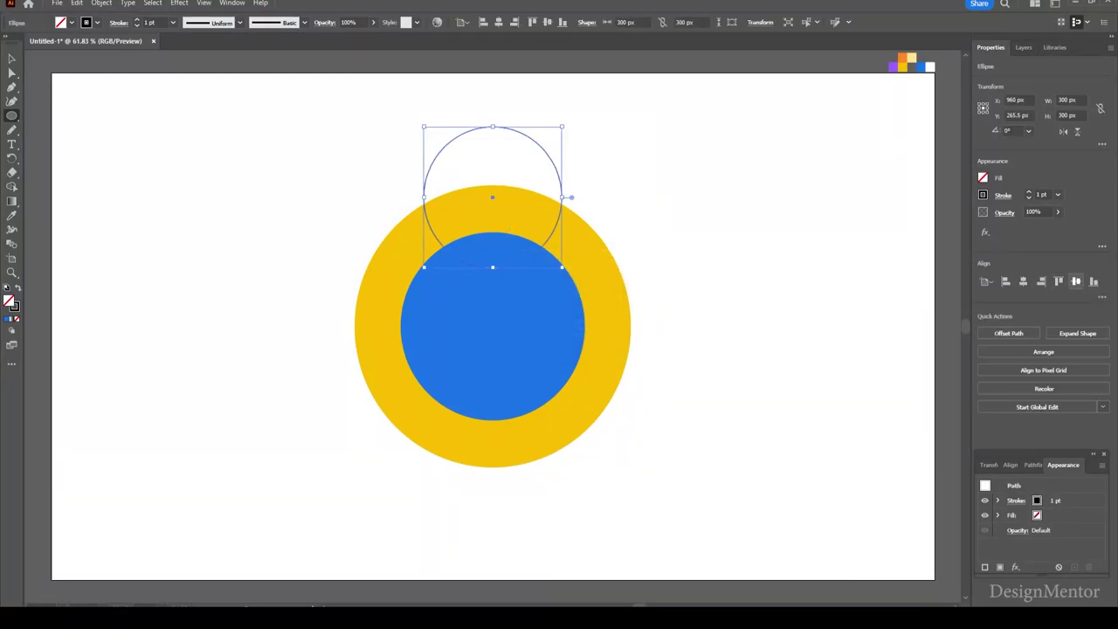
pyautogui.click(1075, 282)
pyautogui.press('v')
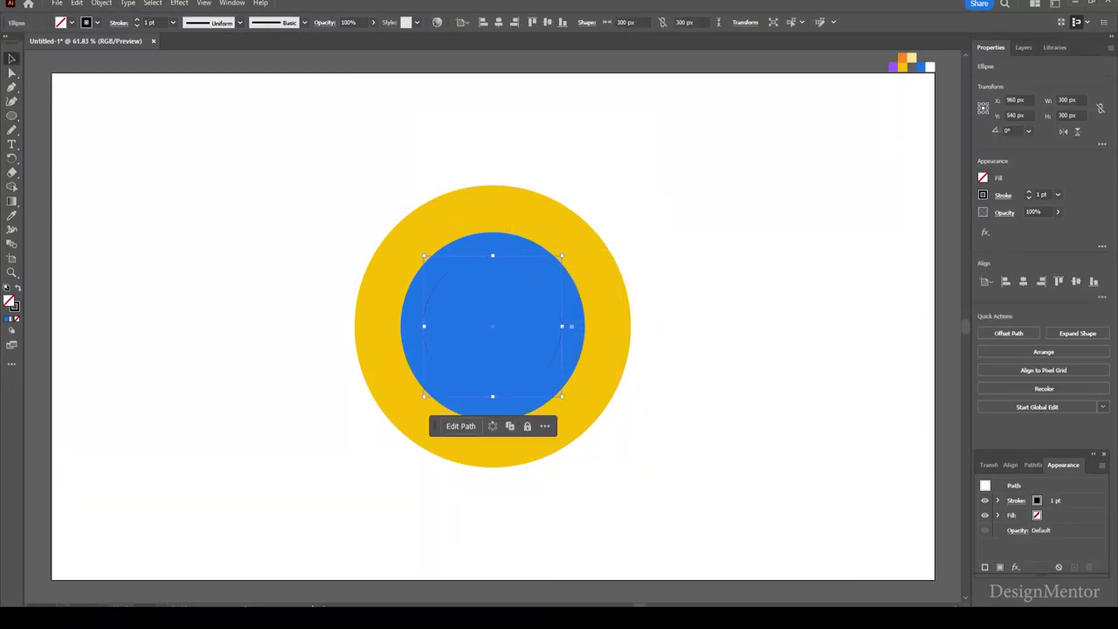
pyautogui.hotkey('shift', 'Up')
pyautogui.hotkey('shift', 'Up')
pyautogui.hotkey('shift', 'Up')
pyautogui.hotkey('shift', 'Up')
pyautogui.hotkey('shift', 'Up')
pyautogui.hotkey('shift', 'Up')
pyautogui.hotkey('shift', 'Up')
pyautogui.hotkey('shift', 'Up')
pyautogui.hotkey('shift', 'Up')
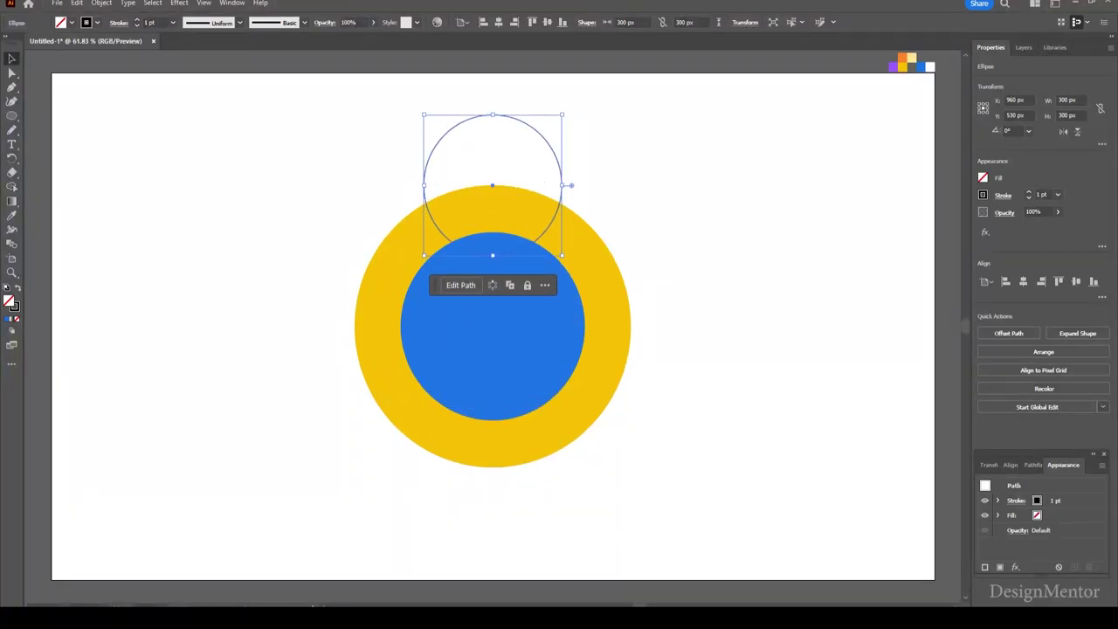
pyautogui.hotkey('shift', 'Up')
pyautogui.hotkey('shift', 'Up')
pyautogui.hotkey('shift', 'Up')
pyautogui.hotkey('shift', 'Up')
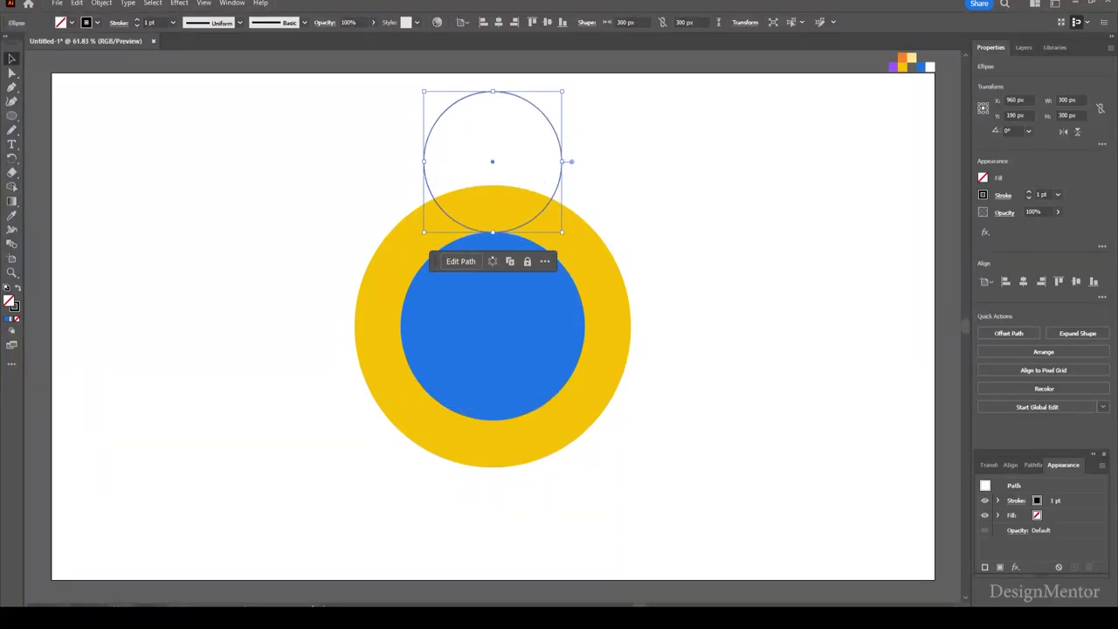
pyautogui.hotkey('shift', 'Up')
pyautogui.hotkey('ctrl', 'shift', 'a')
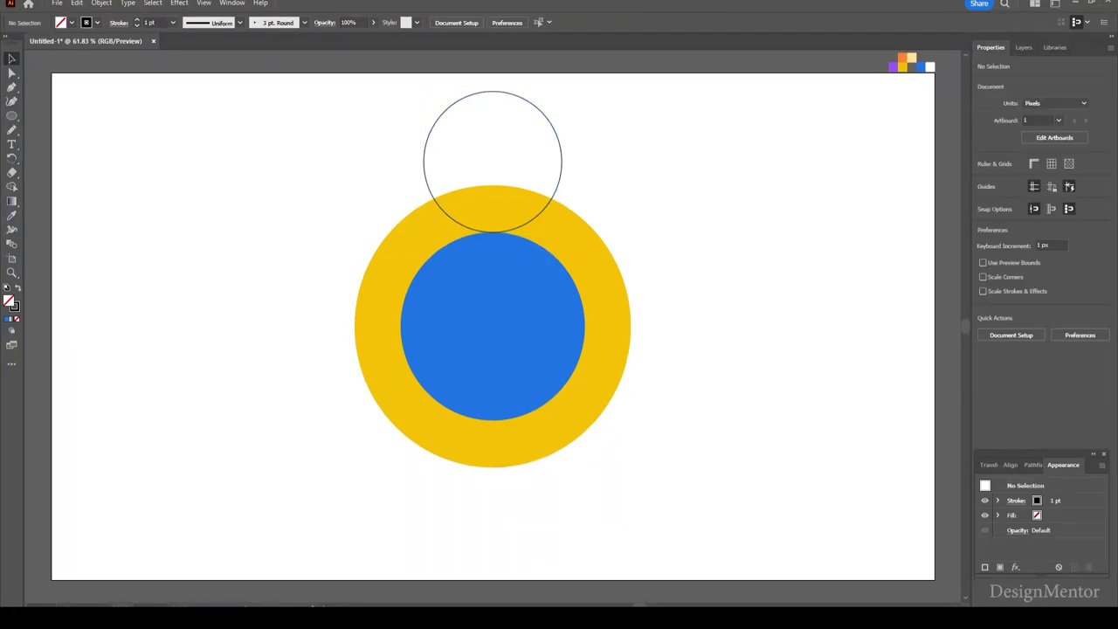
# Step: Draw a 350 px vertical line through the outlined circle, centred horizontally on the artboard
pyautogui.click(11, 116)
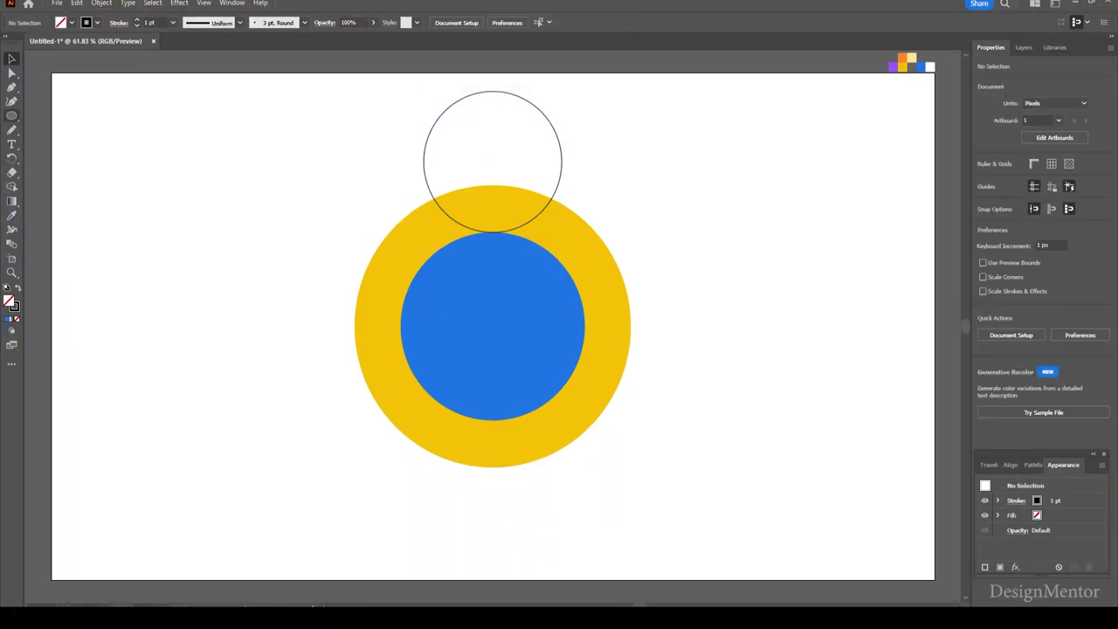
pyautogui.click(61, 172)
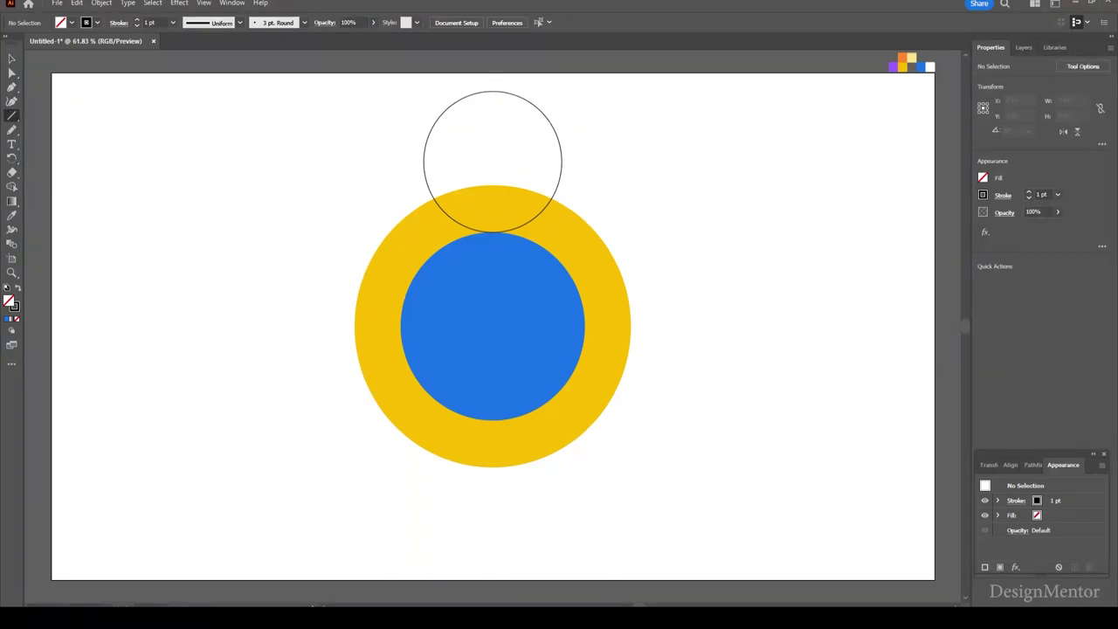
pyautogui.moveTo(492, 82); pyautogui.dragTo(492, 246)
pyautogui.press('v')
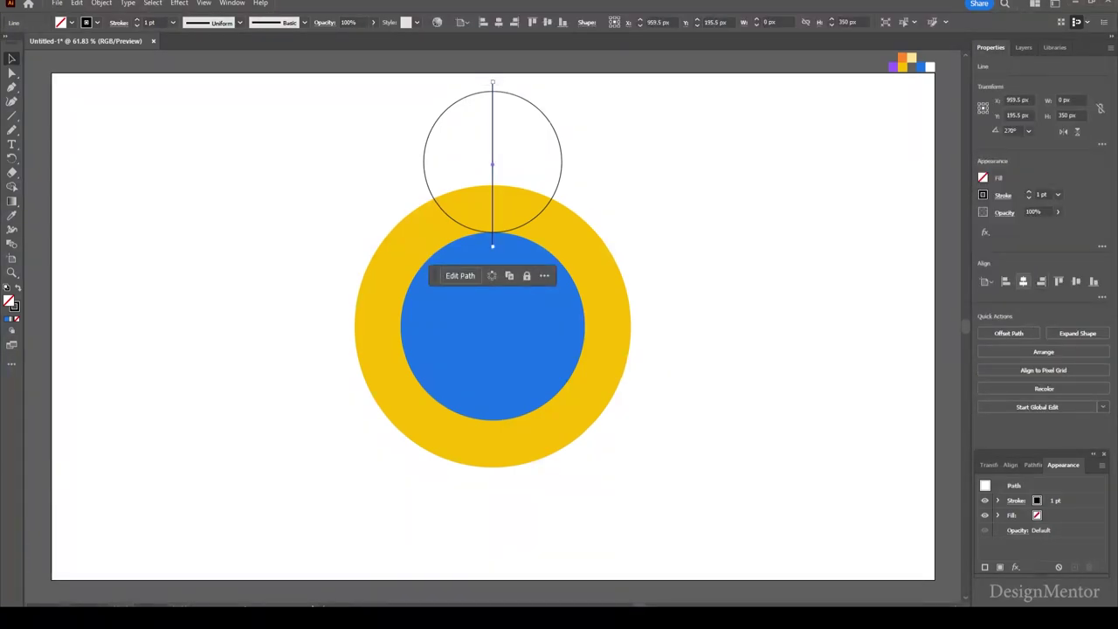
pyautogui.click(1023, 281)
pyautogui.hotkey('ctrl', 'shift', 'a')
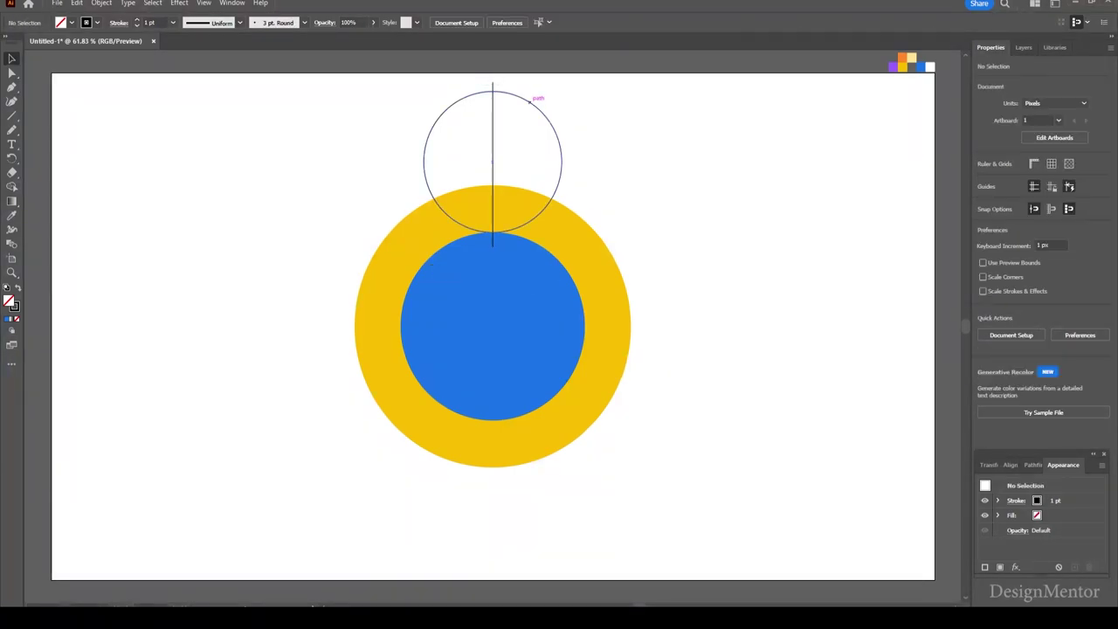
pyautogui.press('p')
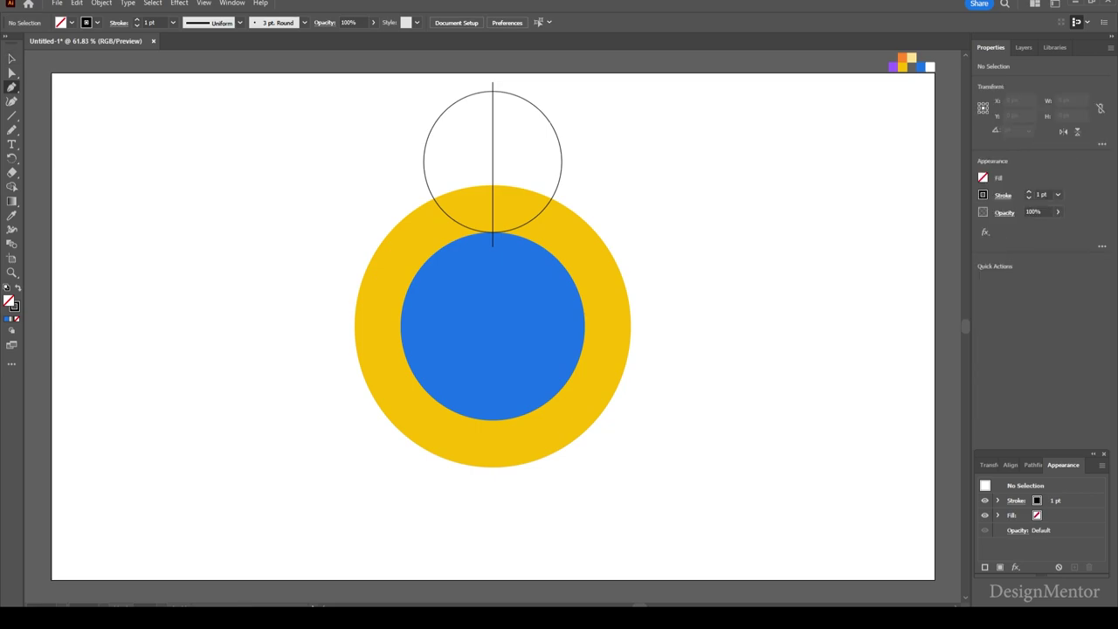
pyautogui.press('\\')
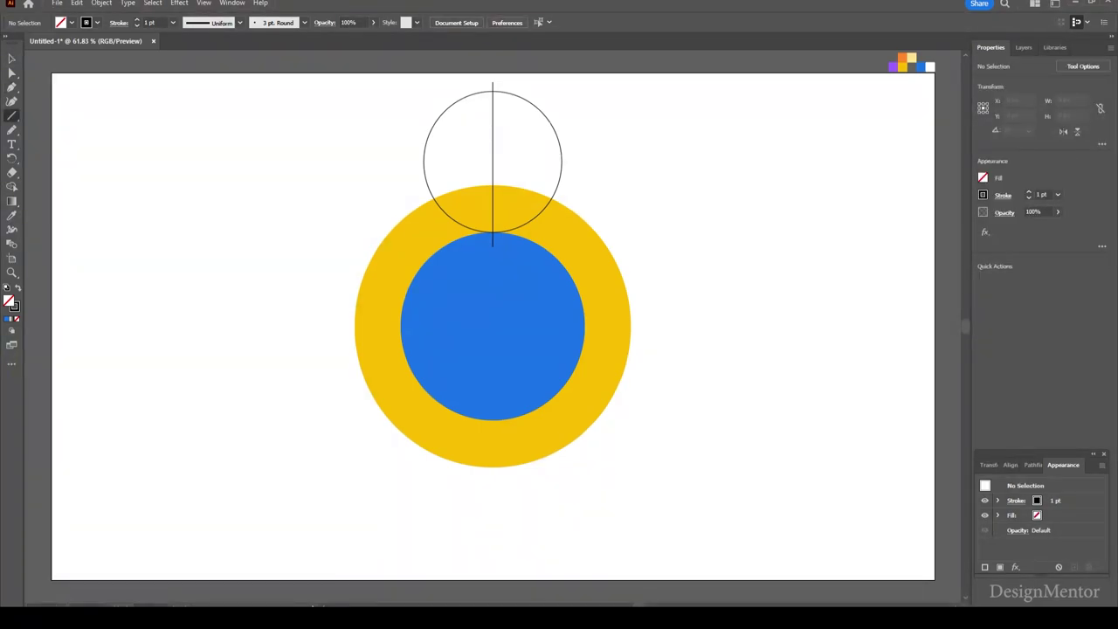
# Step: Draw a curved half-petal path with the Pen tool from the circle's top down to the ring
pyautogui.press('p')
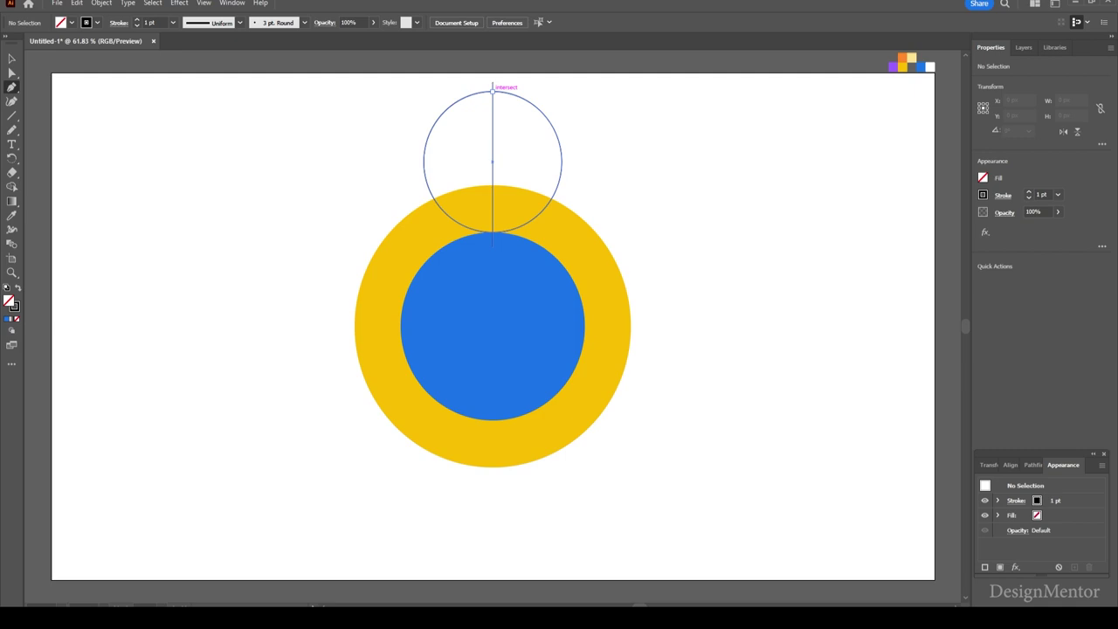
pyautogui.click(492, 90)
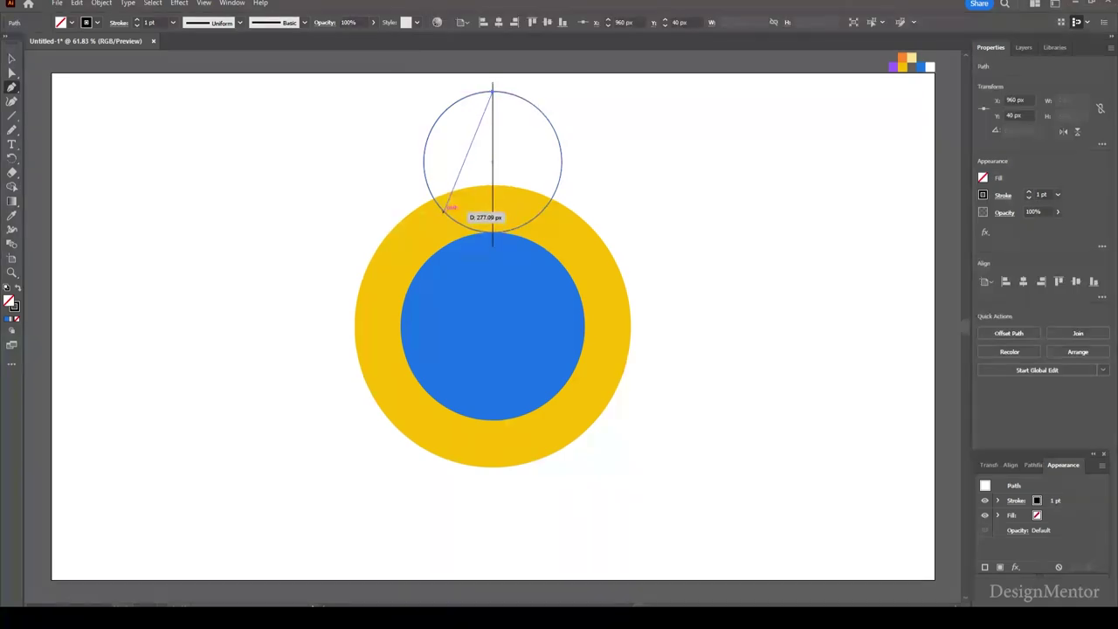
pyautogui.moveTo(443, 210); pyautogui.dragTo(504, 291)
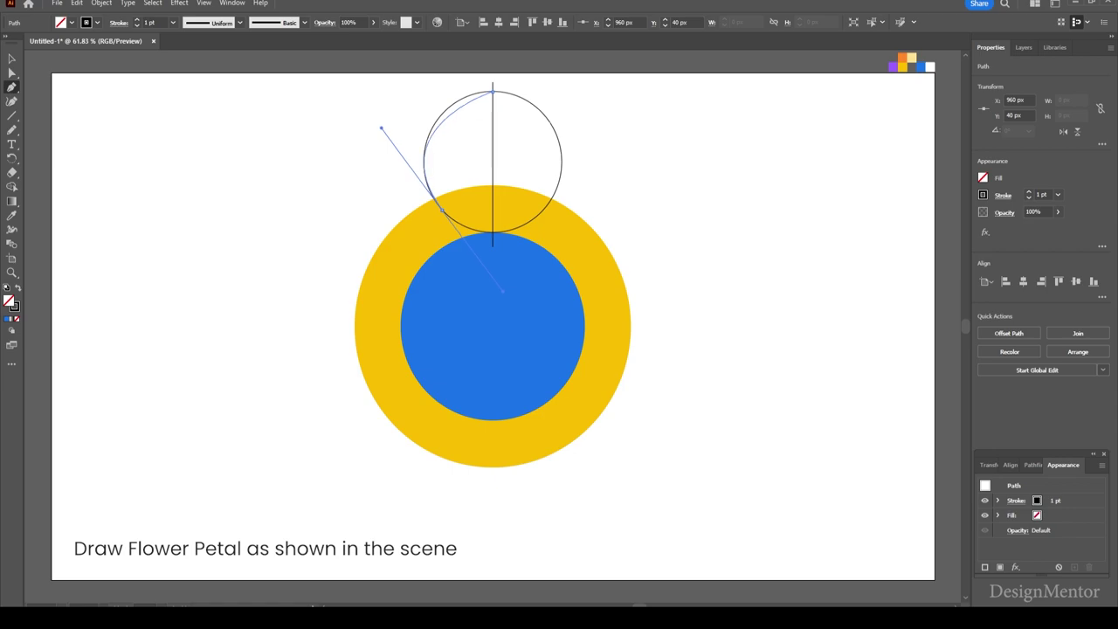
pyautogui.moveTo(504, 291); pyautogui.dragTo(496, 284)
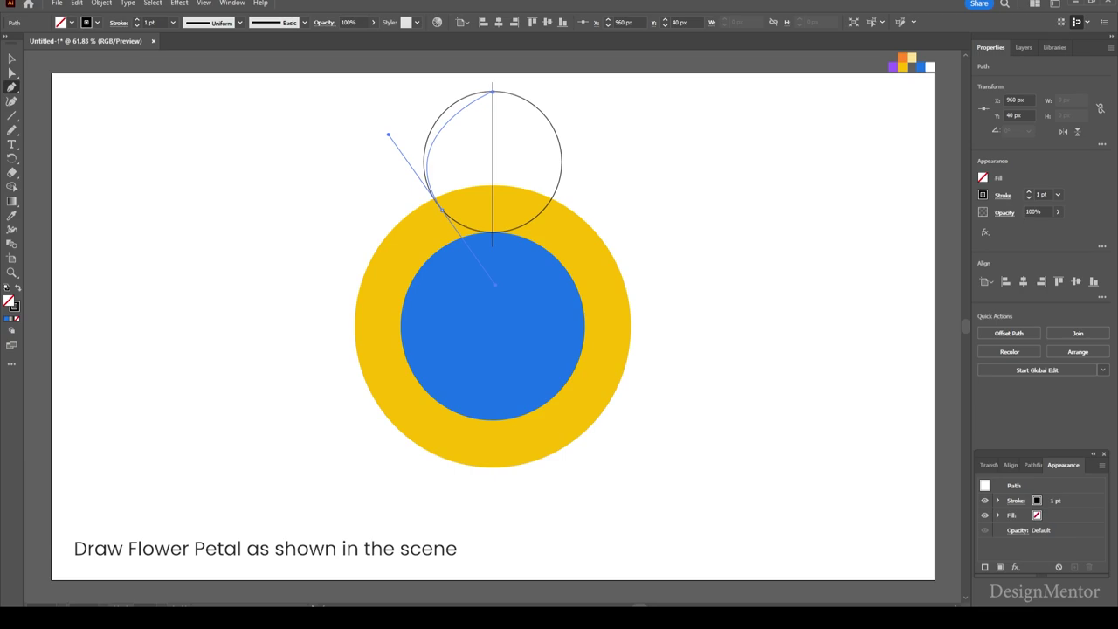
pyautogui.moveTo(496, 284); pyautogui.dragTo(496, 284)
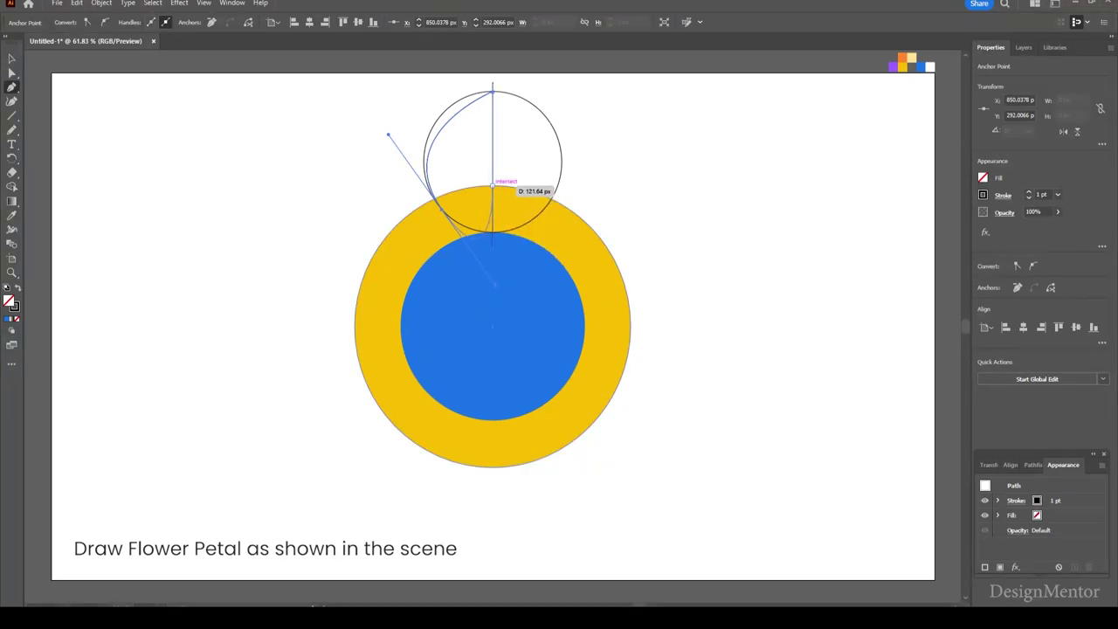
pyautogui.click(492, 190)
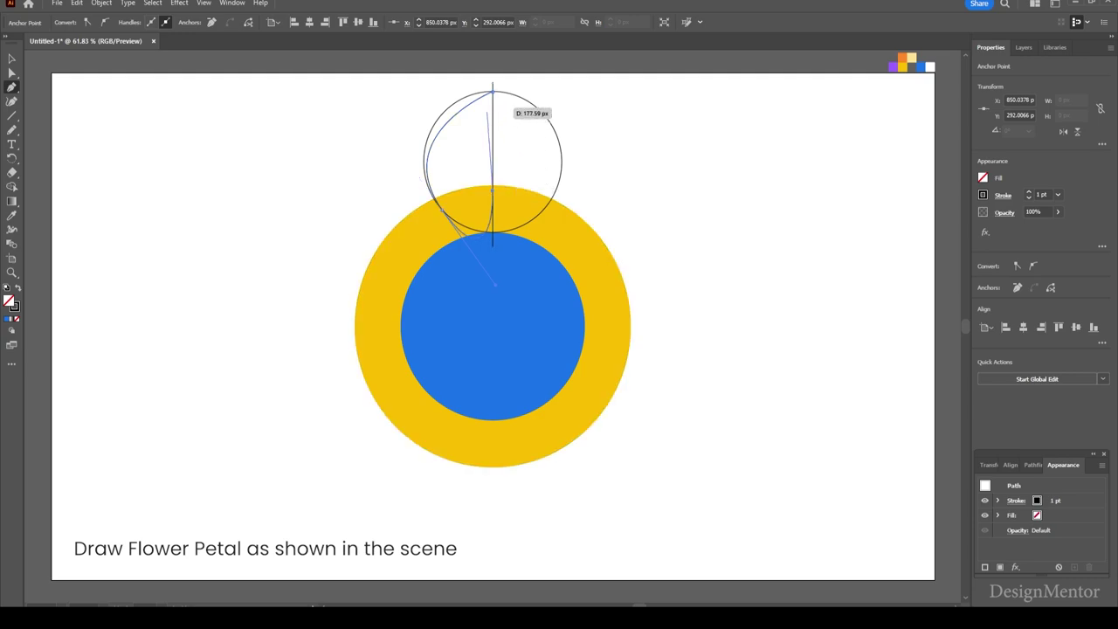
pyautogui.click(492, 87)
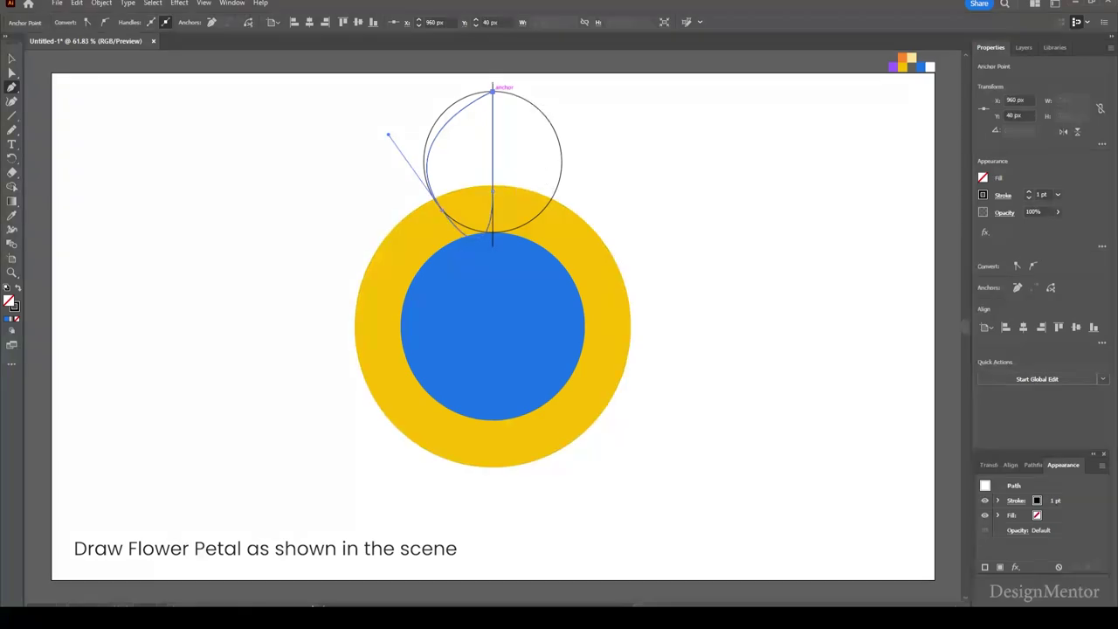
# Step: Delete the helper circle and vertical guide line, leaving the half petal selected
pyautogui.press('v')
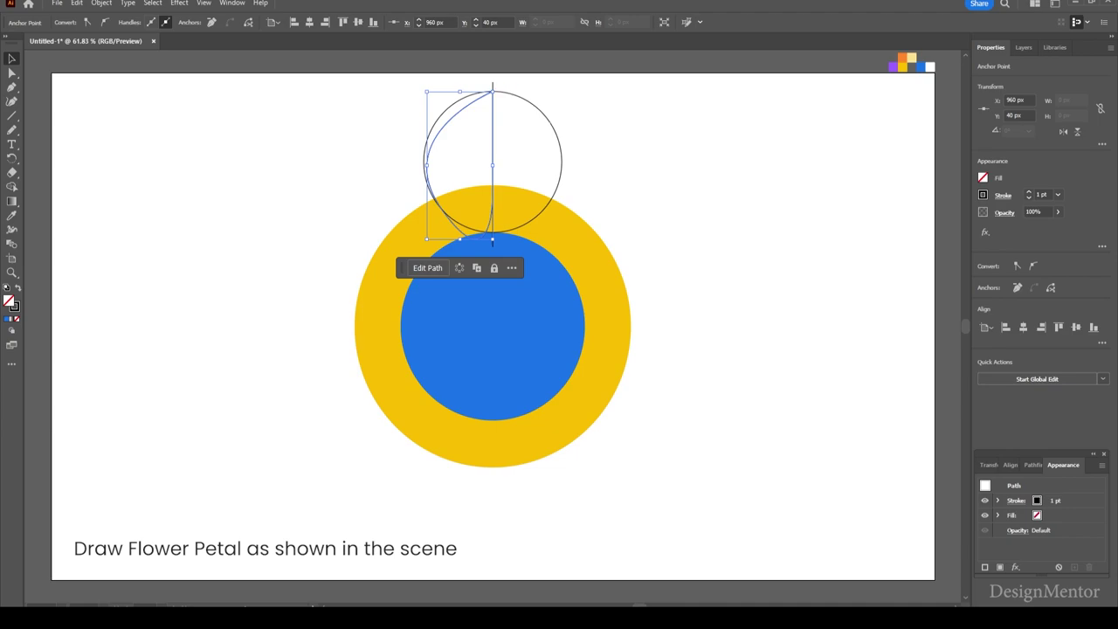
pyautogui.hotkey('ctrl', 'shift', 'a')
pyautogui.click(560, 179)
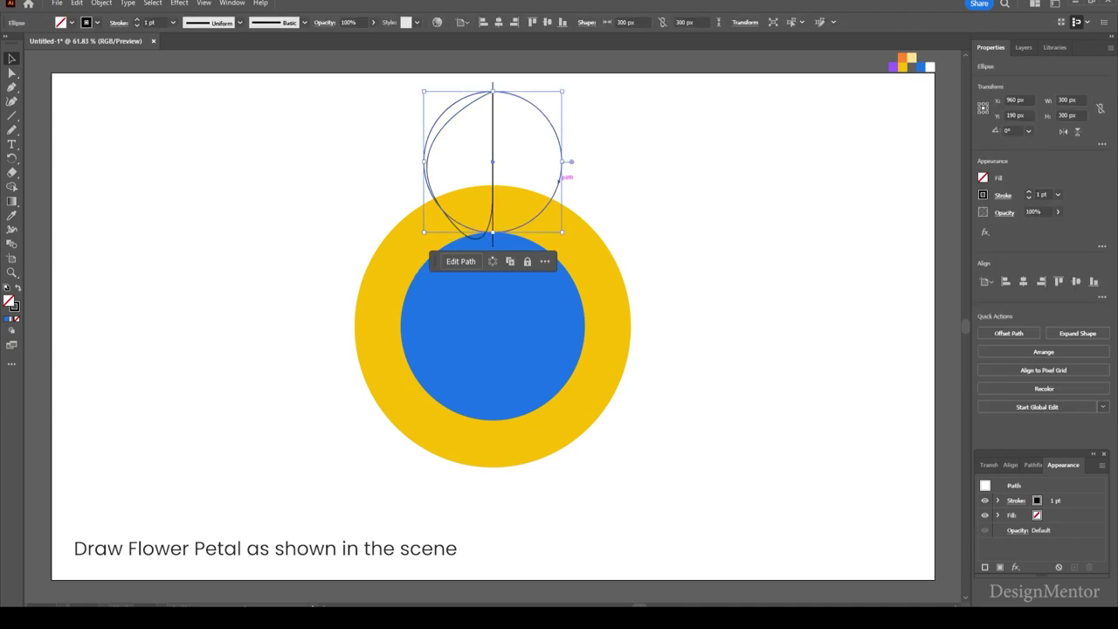
pyautogui.press('Delete')
pyautogui.click(493, 113)
pyautogui.hotkey('ctrl', 'shift', 'a')
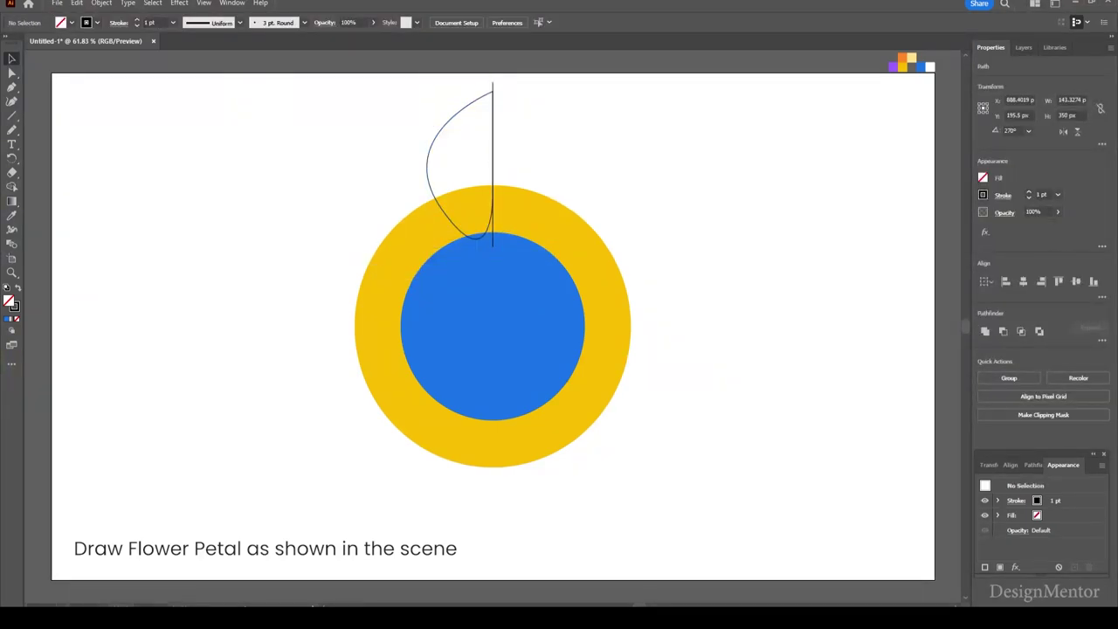
pyautogui.click(493, 84)
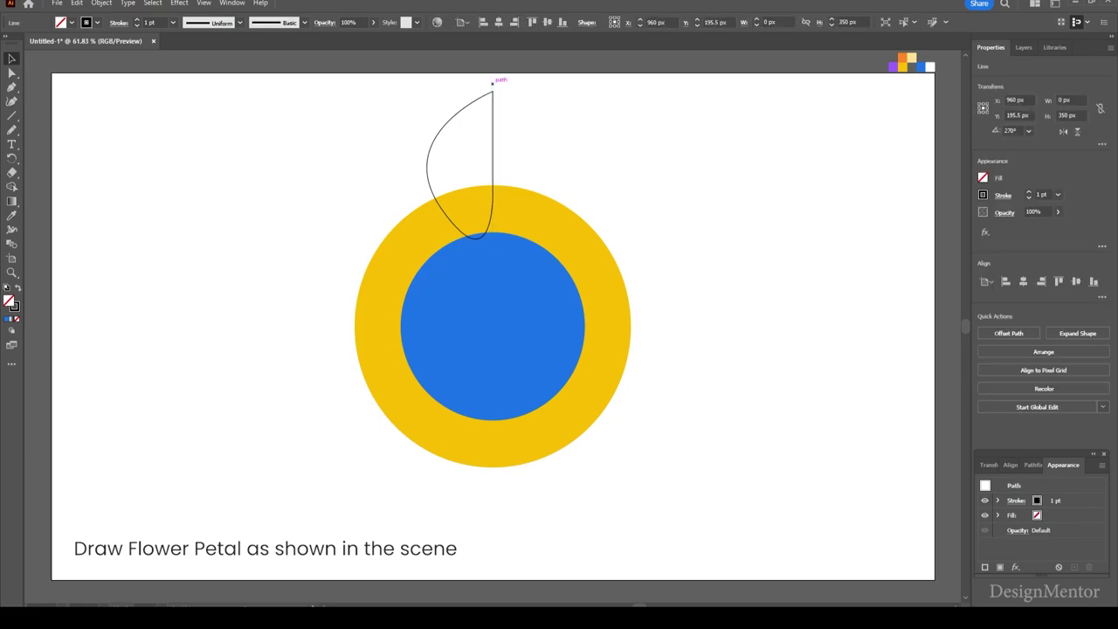
pyautogui.press('Delete')
pyautogui.click(492, 122)
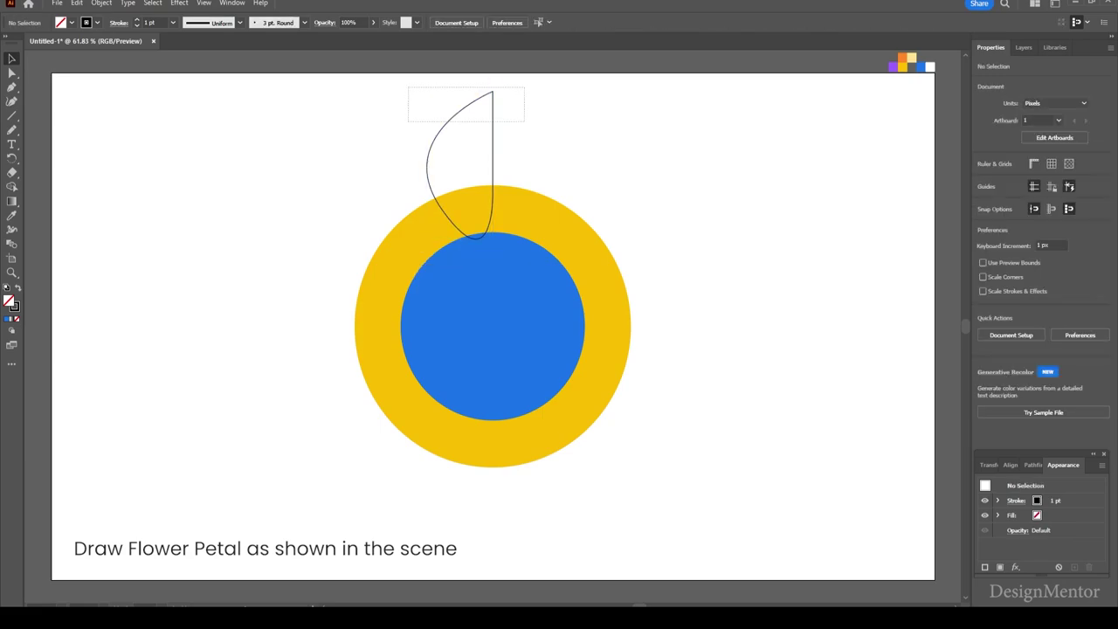
# Step: Make a vertically reflected copy of the half petal and nudge it right
pyautogui.hotkey('alt', 'o')
pyautogui.press('Right')
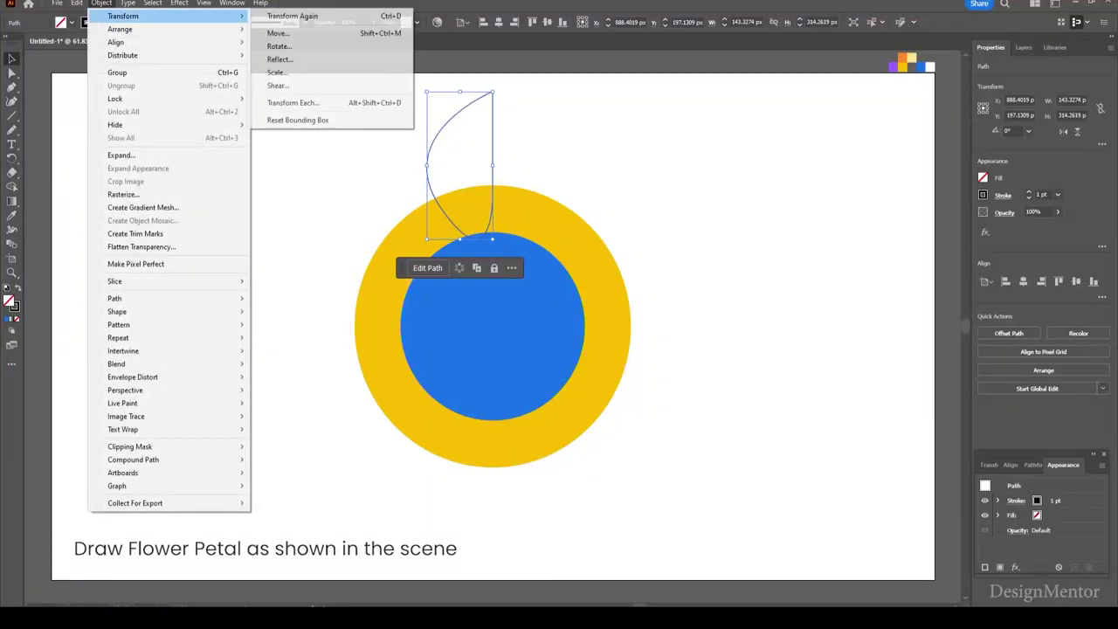
pyautogui.press('Down')
pyautogui.press('Down')
pyautogui.press('Down')
pyautogui.press('Return')
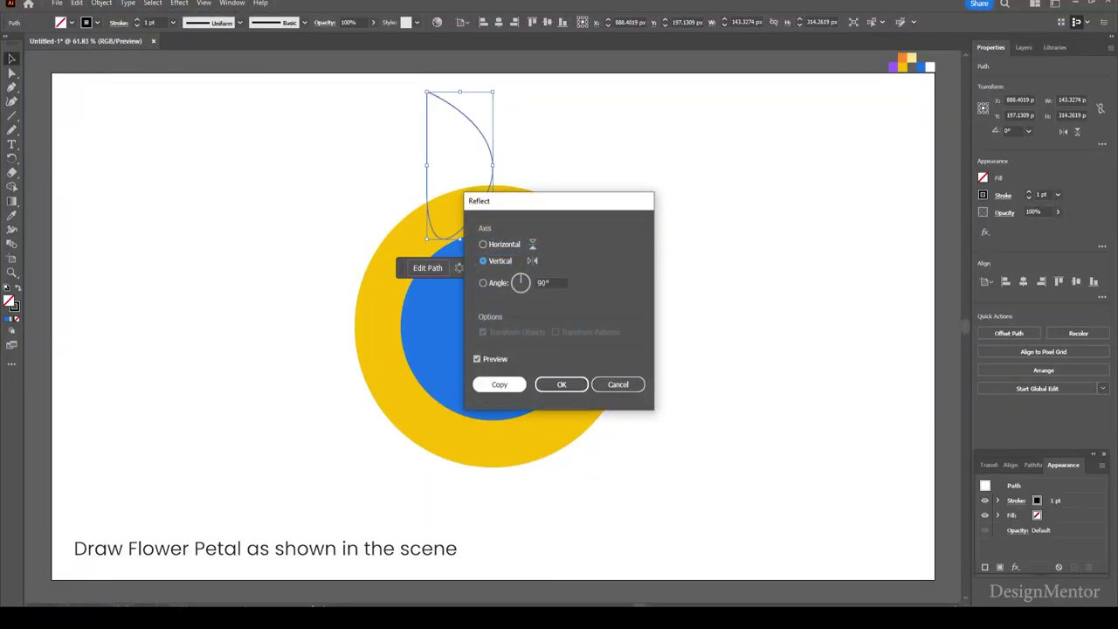
pyautogui.hotkey('alt', 'c')
pyautogui.press('Right')
pyautogui.press('Right')
pyautogui.press('Right')
pyautogui.press('Right')
pyautogui.press('Right')
pyautogui.press('Right')
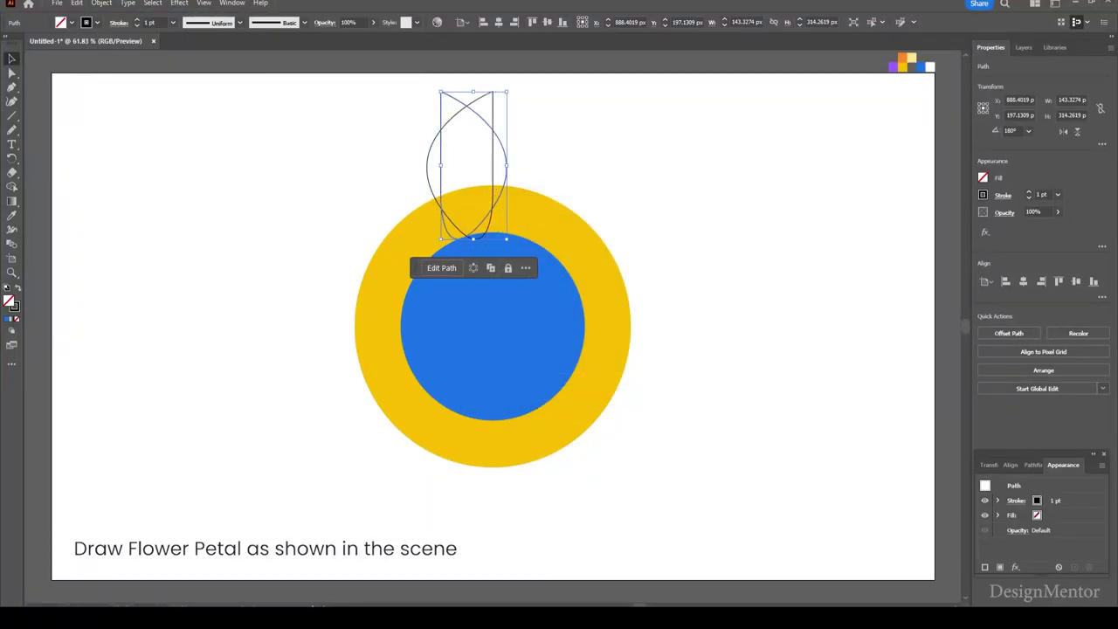
pyautogui.press('Right')
pyautogui.press('Right')
pyautogui.press('Right')
pyautogui.press('Right')
pyautogui.press('Right')
pyautogui.press('Right')
pyautogui.press('Right')
pyautogui.press('Right')
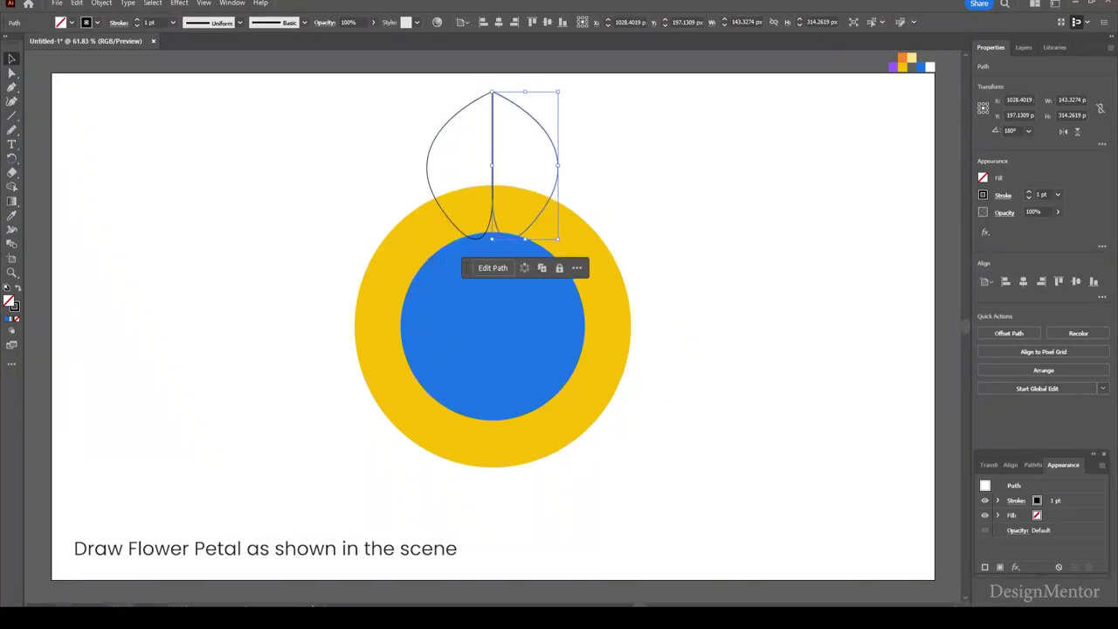
pyautogui.press('Right')
pyautogui.press('Right')
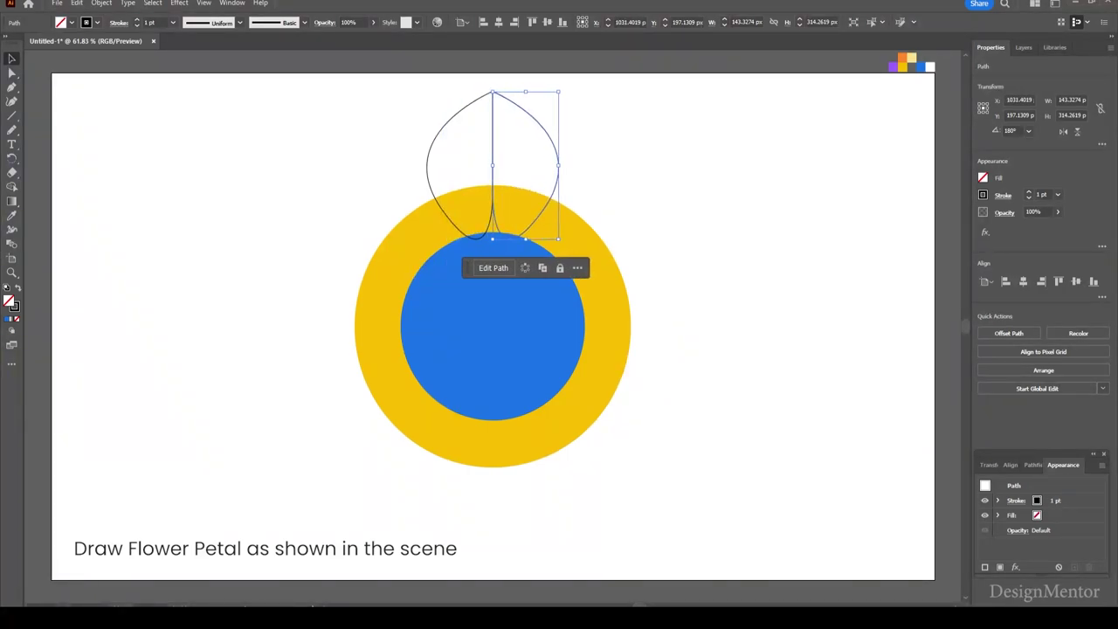
# Step: Merge both petal halves into one petal with the Shape Builder tool
pyautogui.moveTo(411, 83); pyautogui.dragTo(568, 175)
pyautogui.hotkey('shift', 'm')
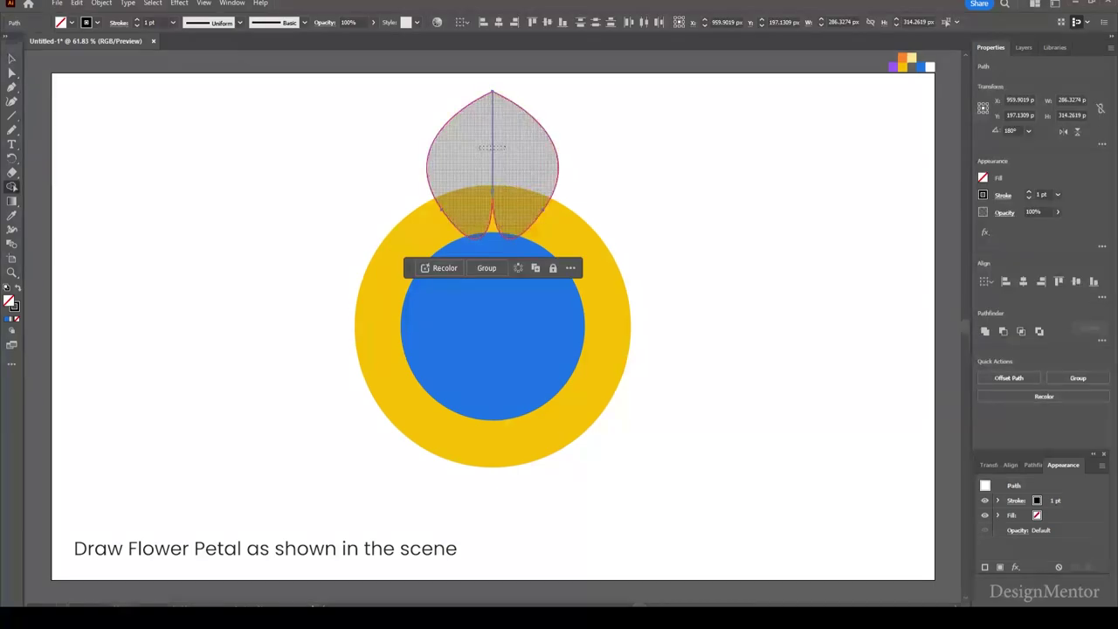
pyautogui.click(492, 140)
pyautogui.press('v')
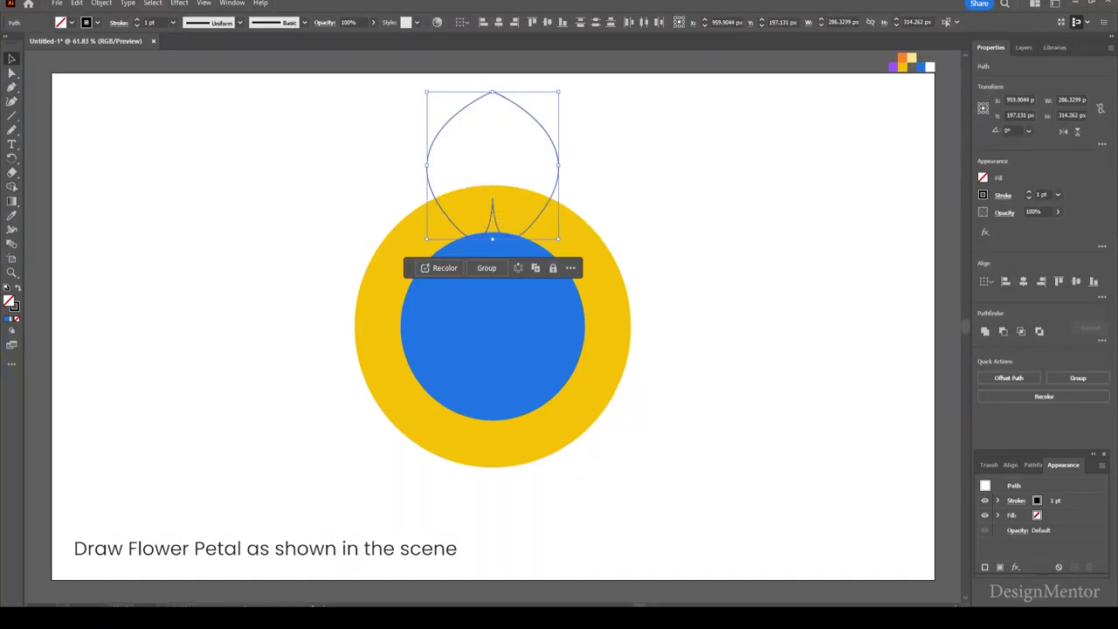
pyautogui.hotkey('ctrl', 'shift', 'a')
# Step: Fill the merged petal with sampled purple and send it to the back
pyautogui.click(437, 114)
pyautogui.press('i')
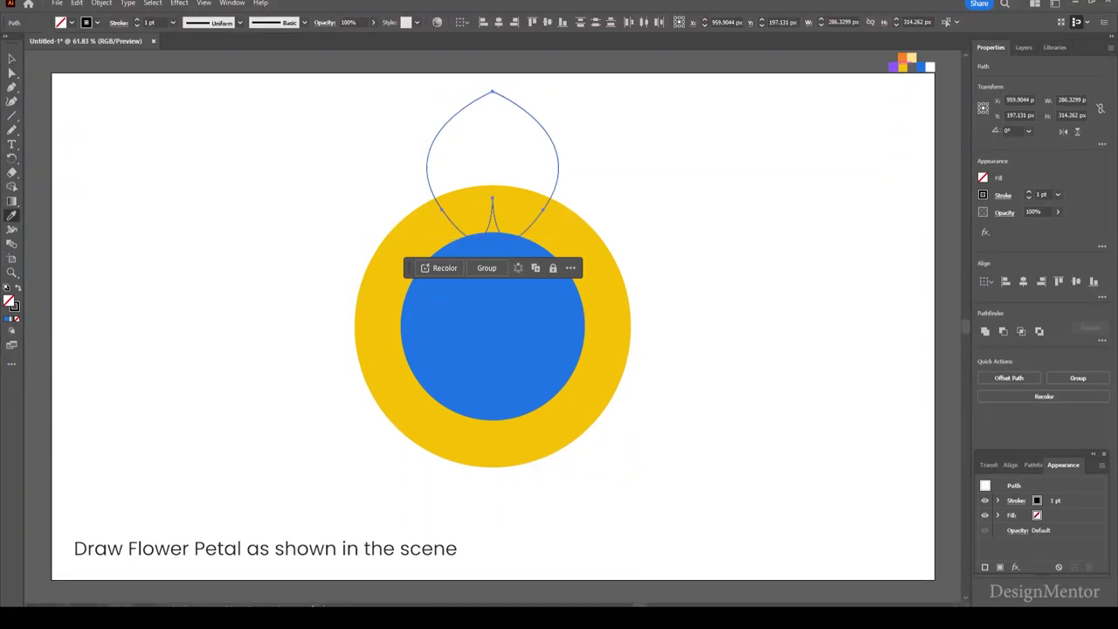
pyautogui.click(894, 66)
pyautogui.press('v')
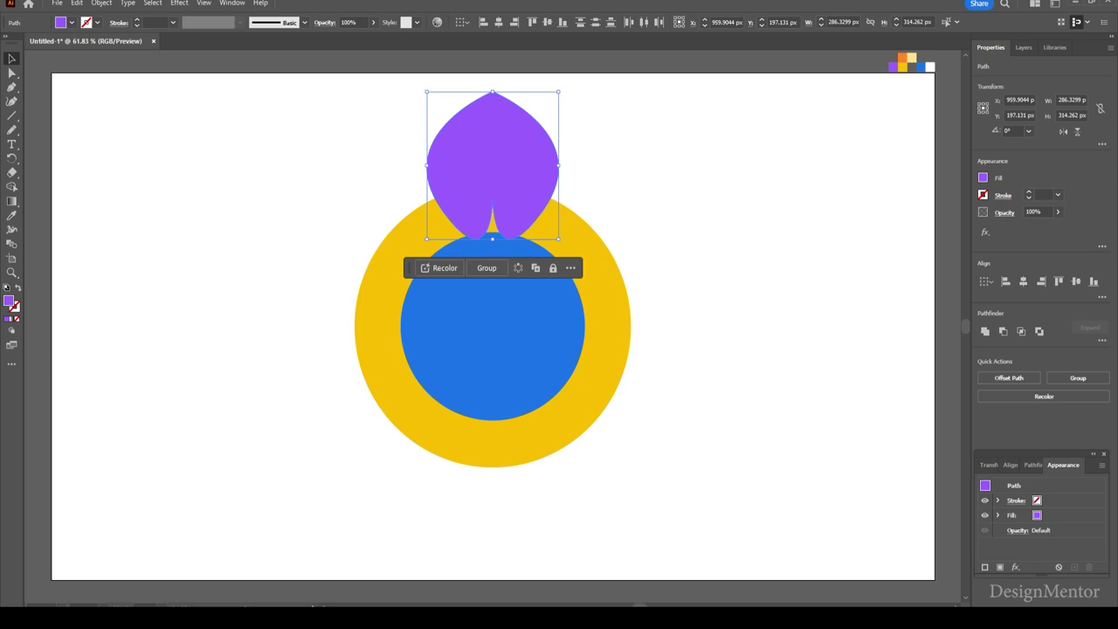
pyautogui.rightClick(523, 162)
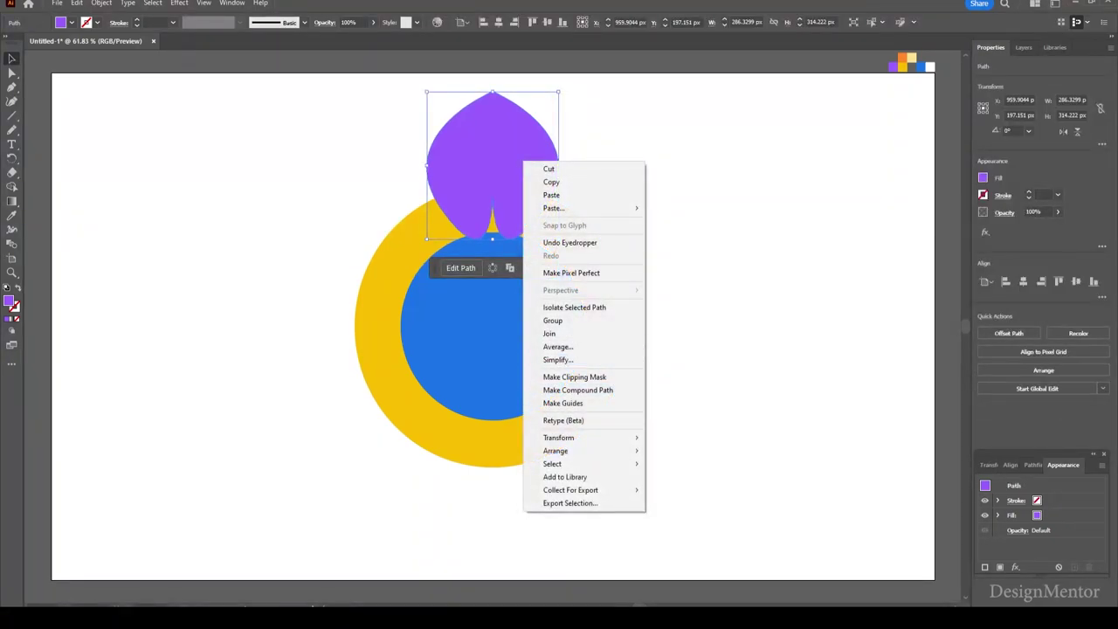
pyautogui.click(686, 490)
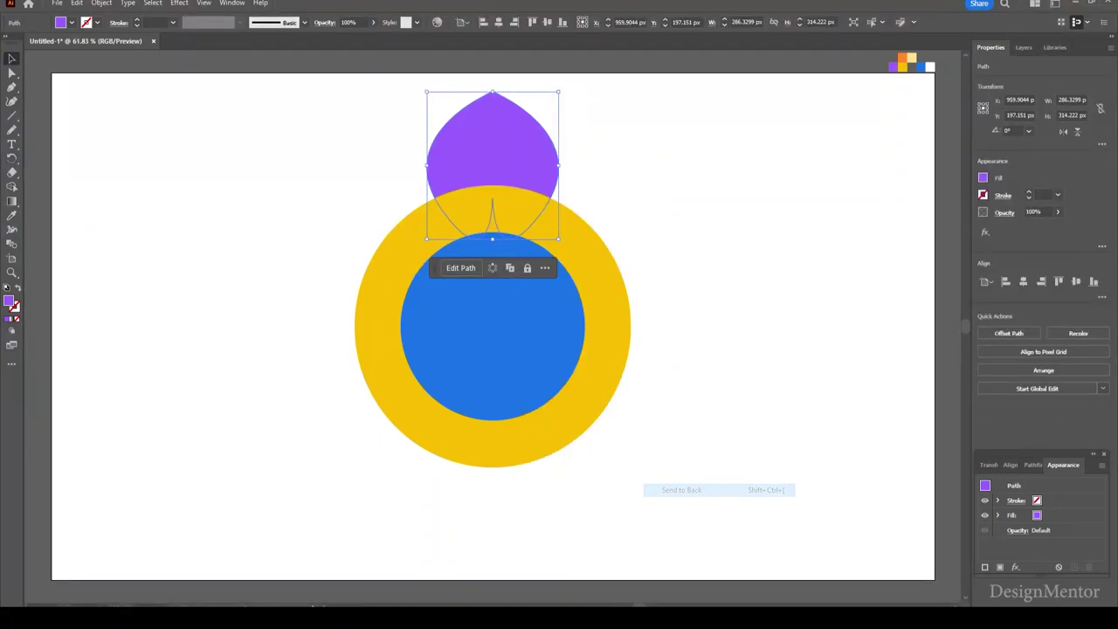
pyautogui.hotkey('ctrl', 'shift', 'a')
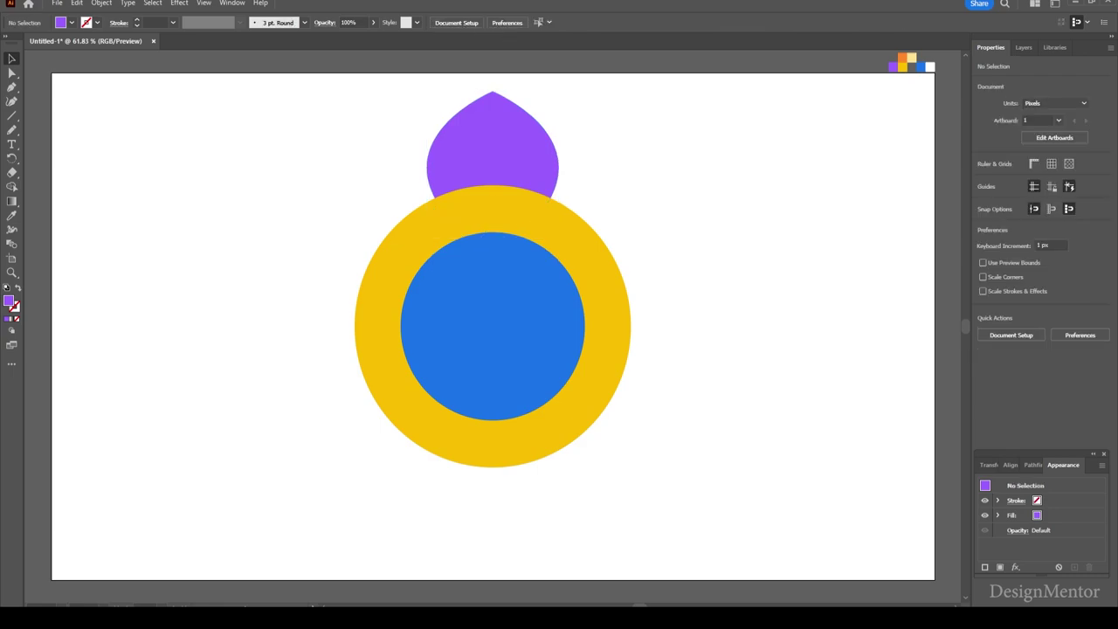
# Step: Draw a black horizontal line across the blue circle and centre it on the artboard
pyautogui.click(11, 115)
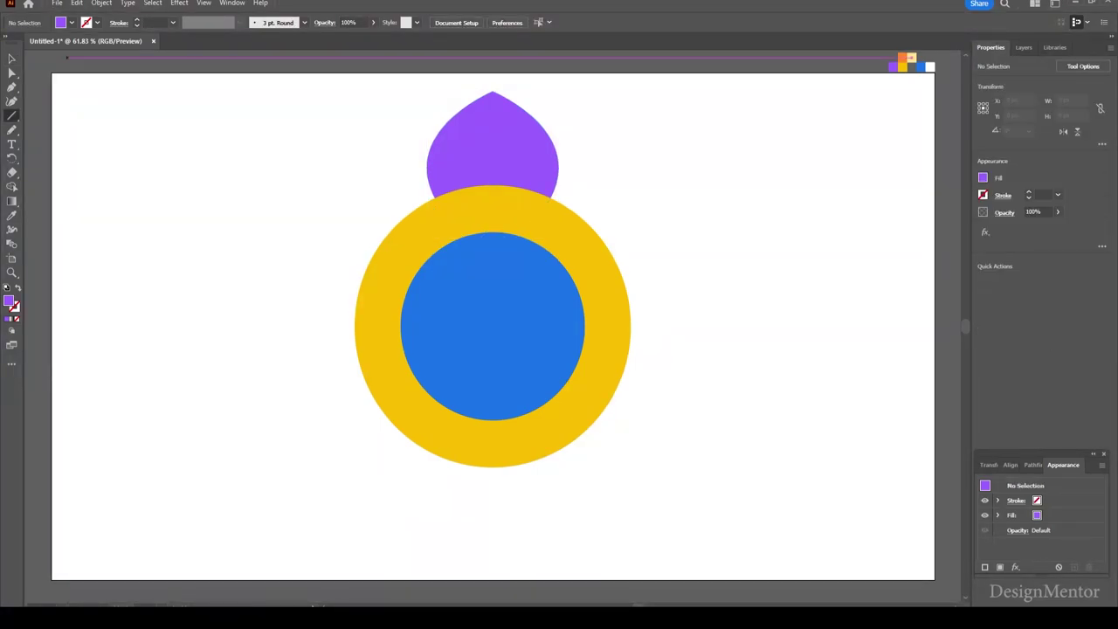
pyautogui.click(97, 22)
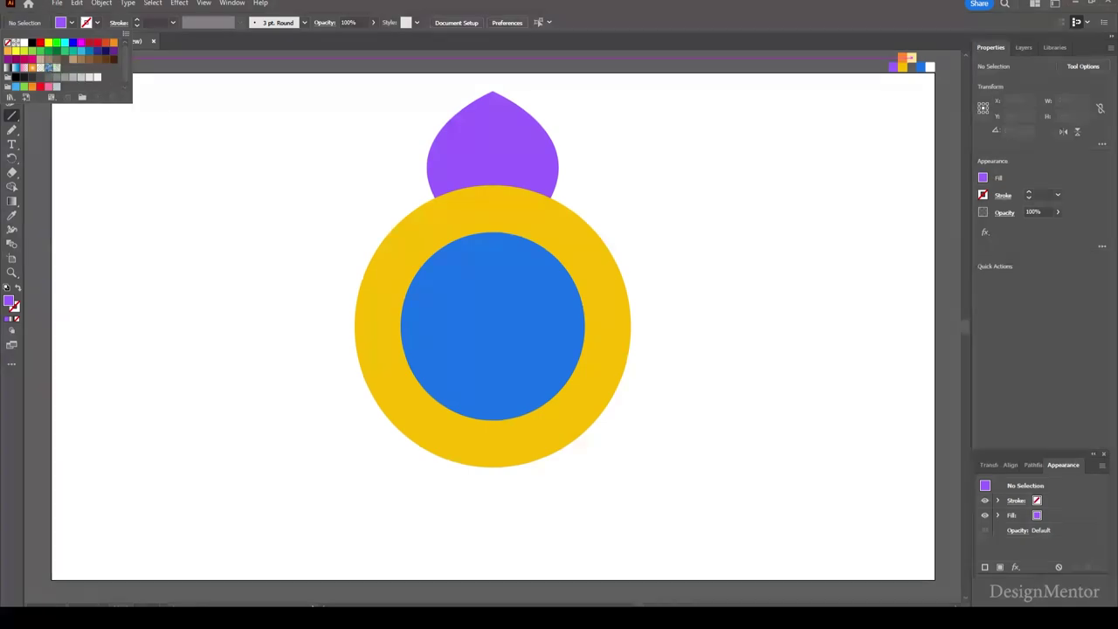
pyautogui.click(26, 41)
pyautogui.moveTo(452, 325); pyautogui.dragTo(539, 325)
pyautogui.press('v')
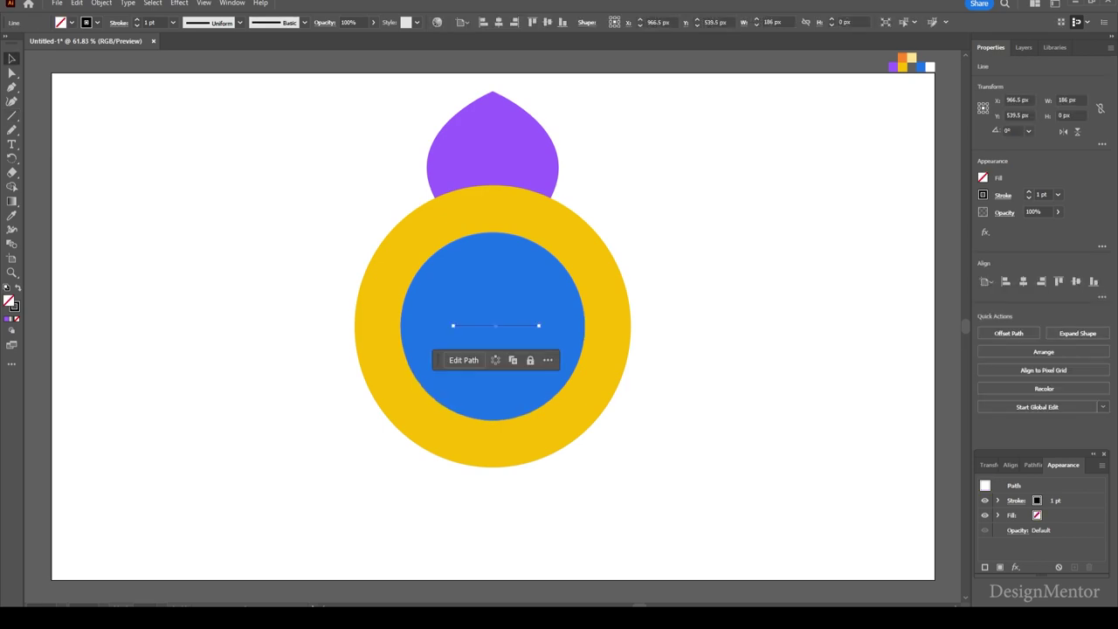
pyautogui.click(1023, 281)
pyautogui.click(1077, 281)
pyautogui.hotkey('ctrl', 'shift', 'a')
# Step: Rotate a copy of the line to vertical to complete the cross
pyautogui.click(512, 325)
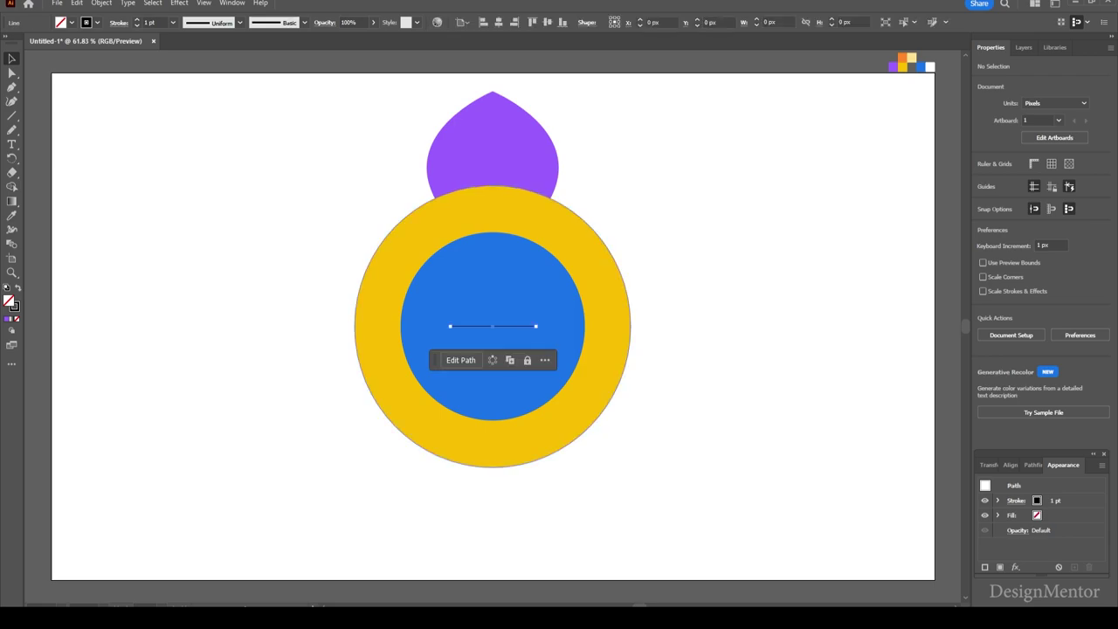
pyautogui.press('r')
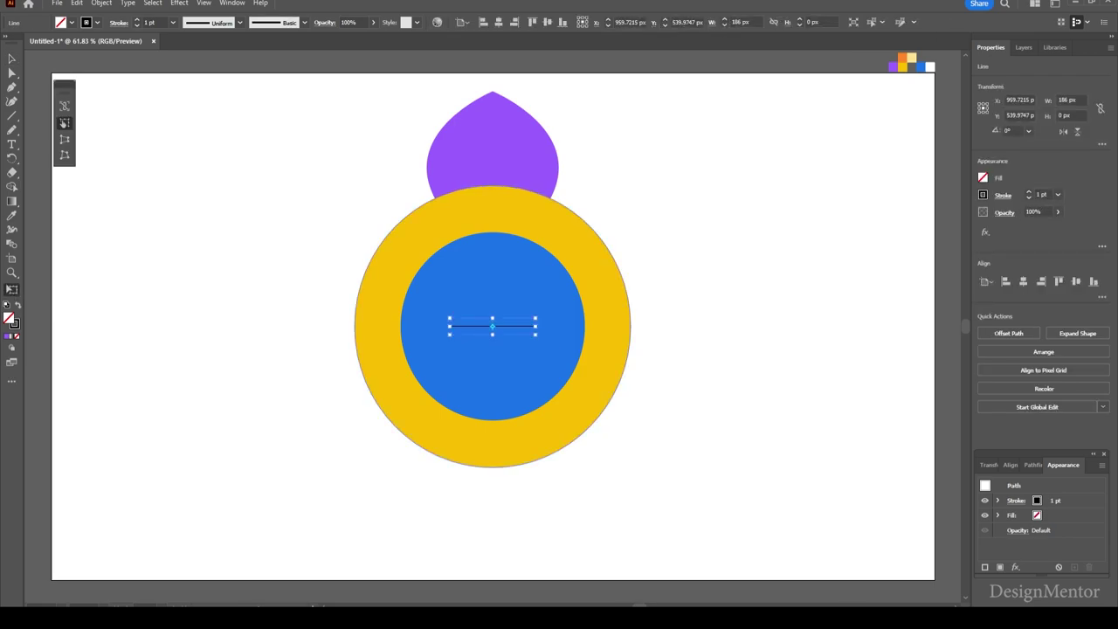
pyautogui.moveTo(570, 306)
pyautogui.mouseDown()
pyautogui.moveTo(570, 352)
pyautogui.moveTo(517, 367)
pyautogui.mouseUp()
pyautogui.press('v')
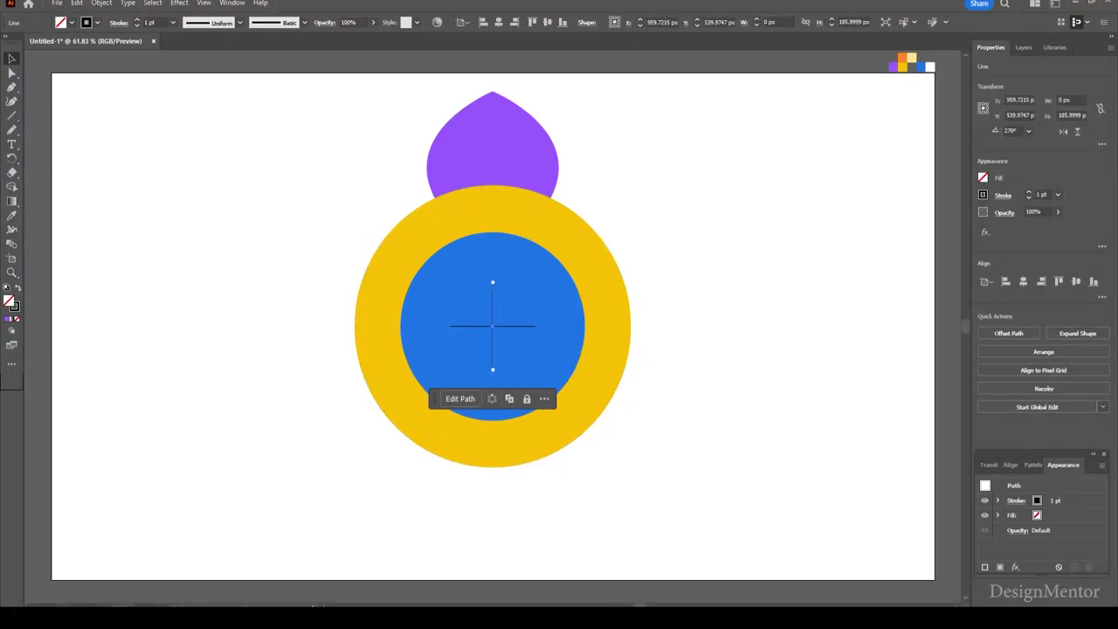
pyautogui.hotkey('ctrl', 'shift', 'a')
# Step: Copy the purple petal at 45° around the blue circle's centre, repeating with Ctrl+D
pyautogui.click(472, 131)
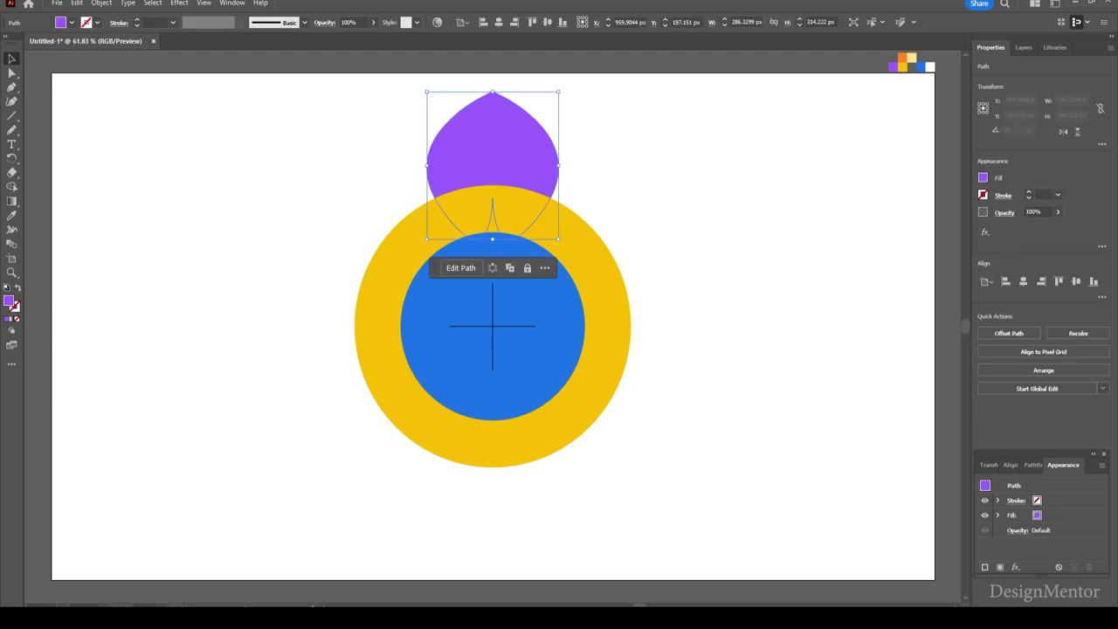
pyautogui.press('r')
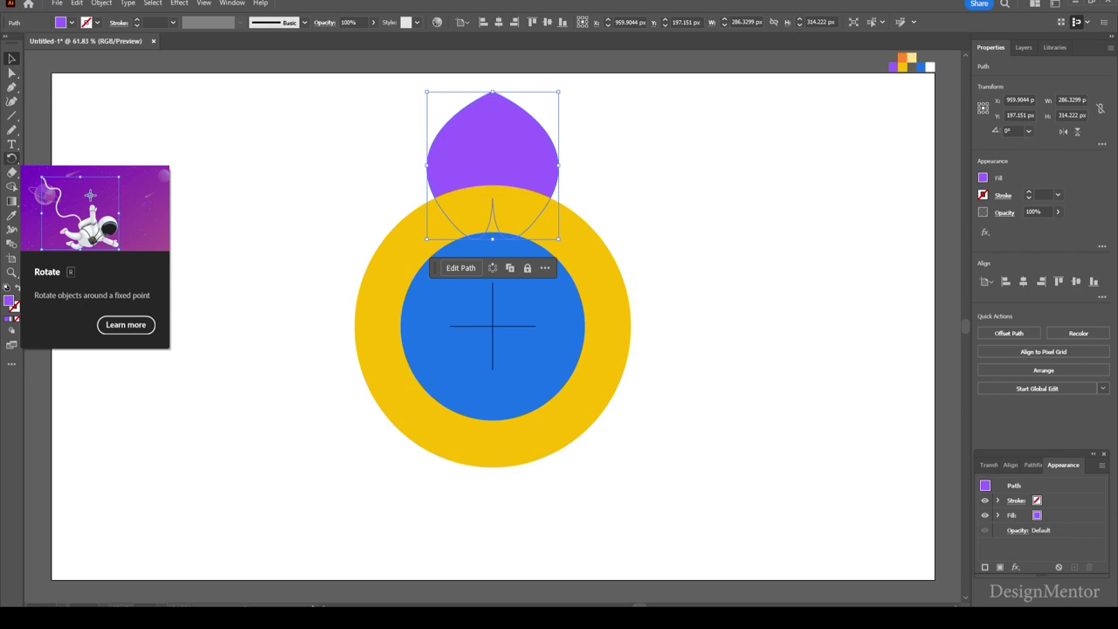
pyautogui.click(11, 158)
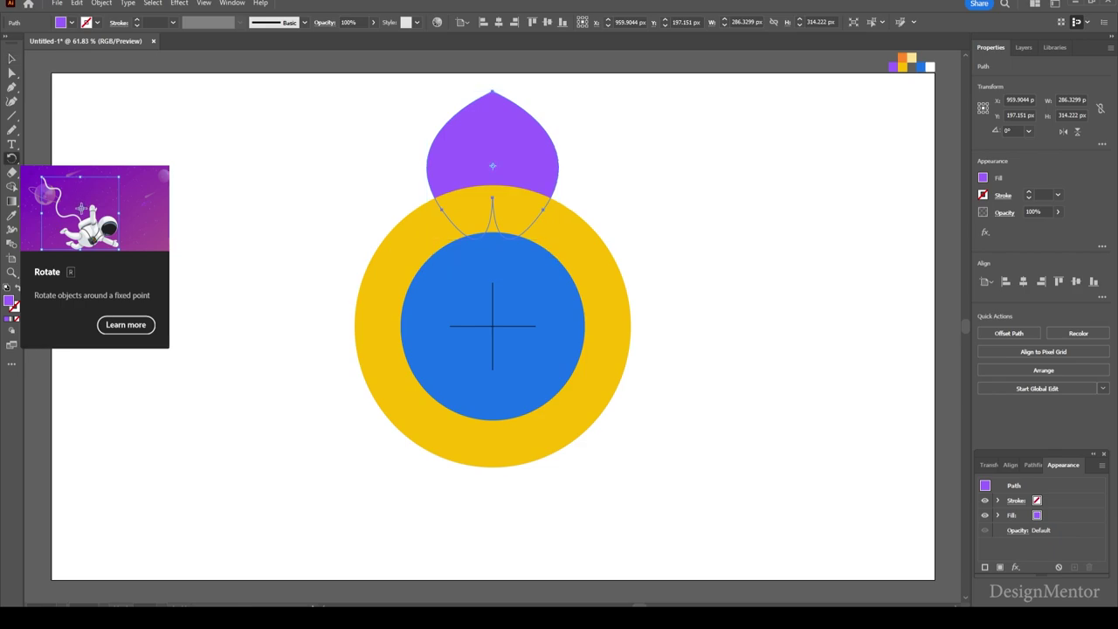
pyautogui.keyDown('alt'); pyautogui.click(492, 325); pyautogui.keyUp('alt')
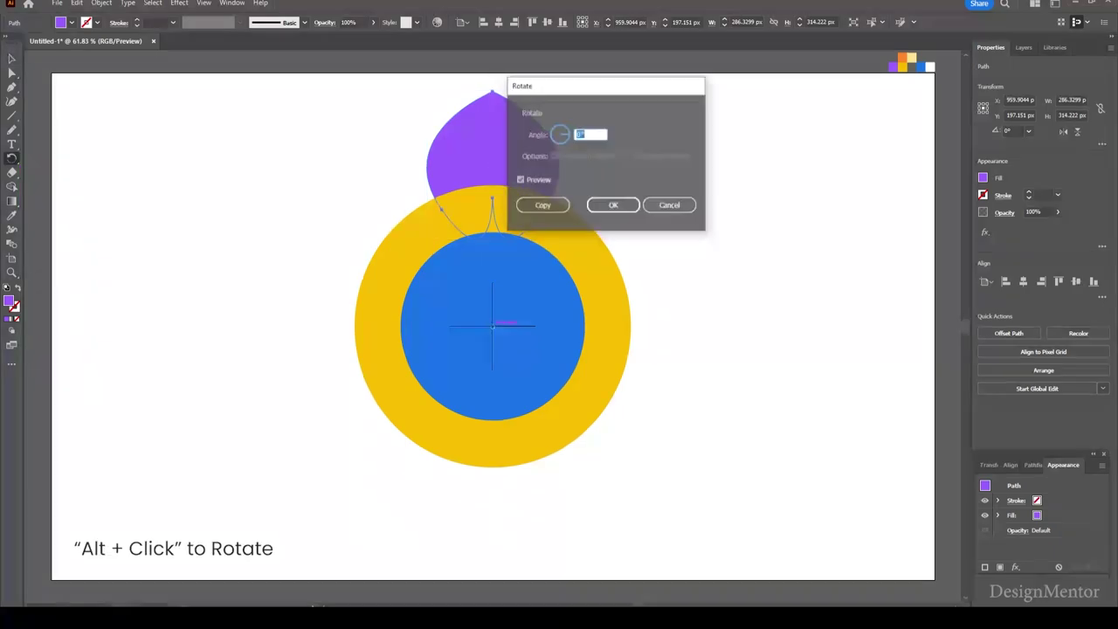
pyautogui.write('45')
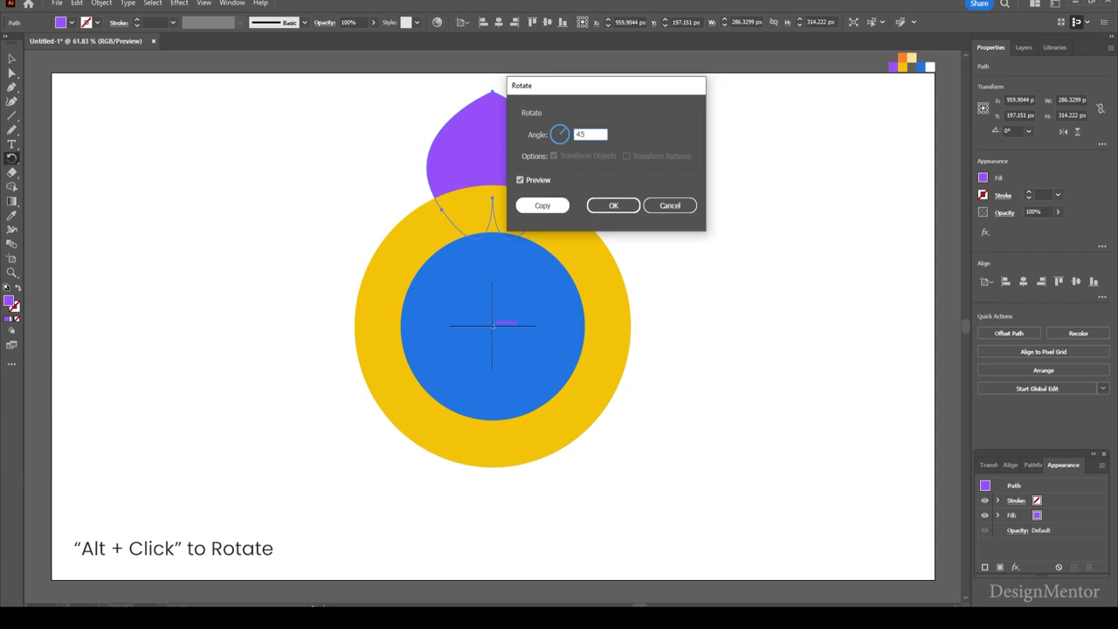
pyautogui.click(542, 205)
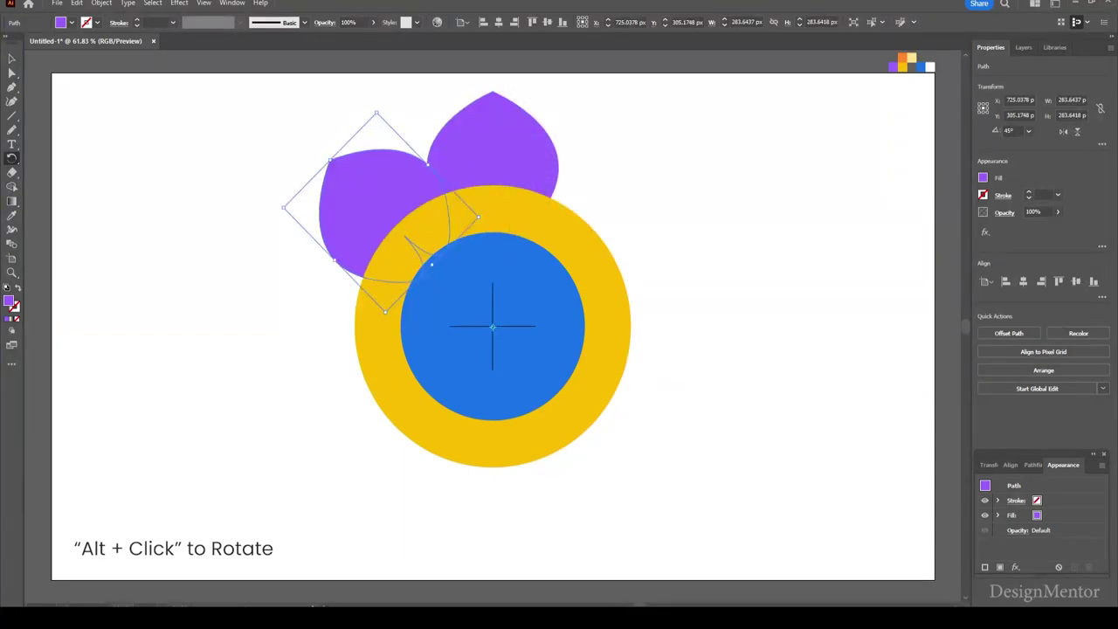
pyautogui.hotkey('ctrl', 'd')
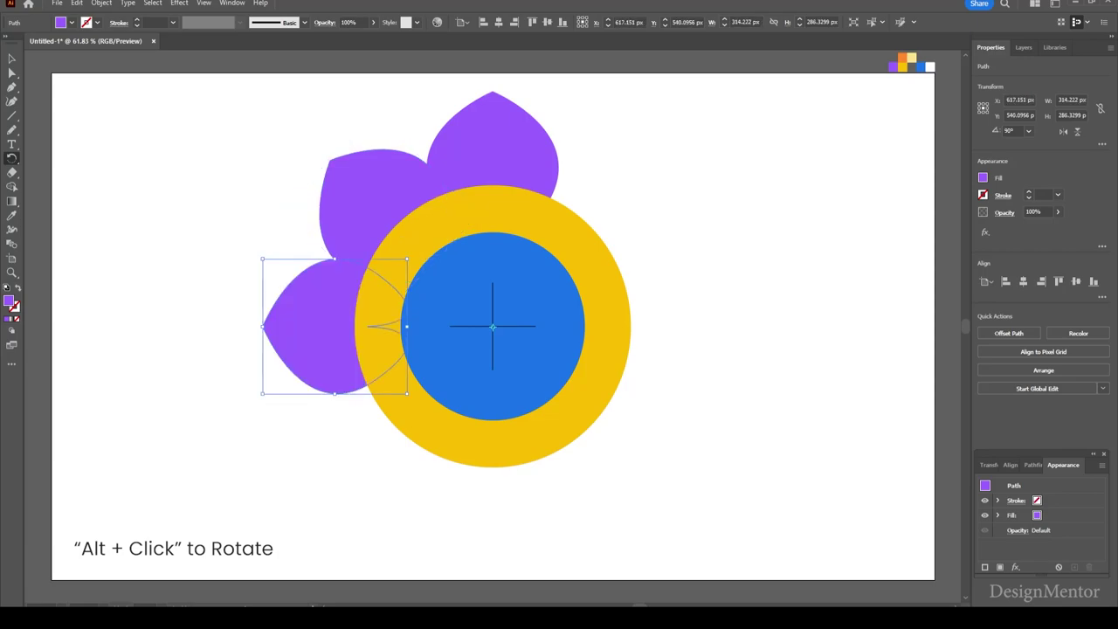
pyautogui.hotkey('ctrl', 'd')
pyautogui.hotkey('ctrl', 'd')
pyautogui.hotkey('ctrl', 'd')
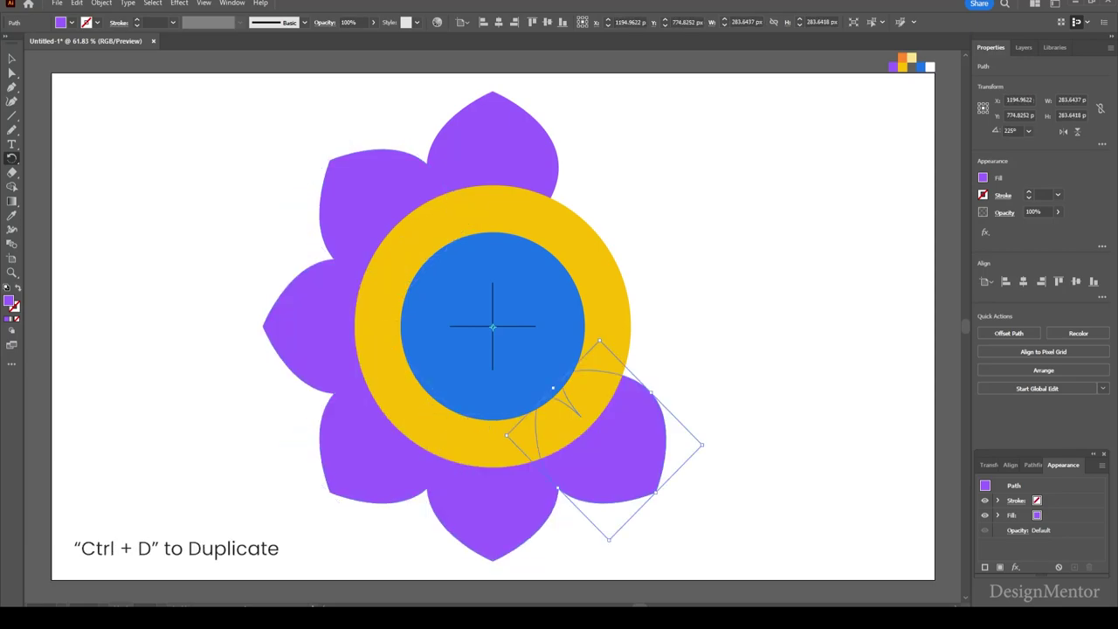
pyautogui.hotkey('ctrl', 'd')
pyautogui.hotkey('ctrl', 'd')
pyautogui.press('v')
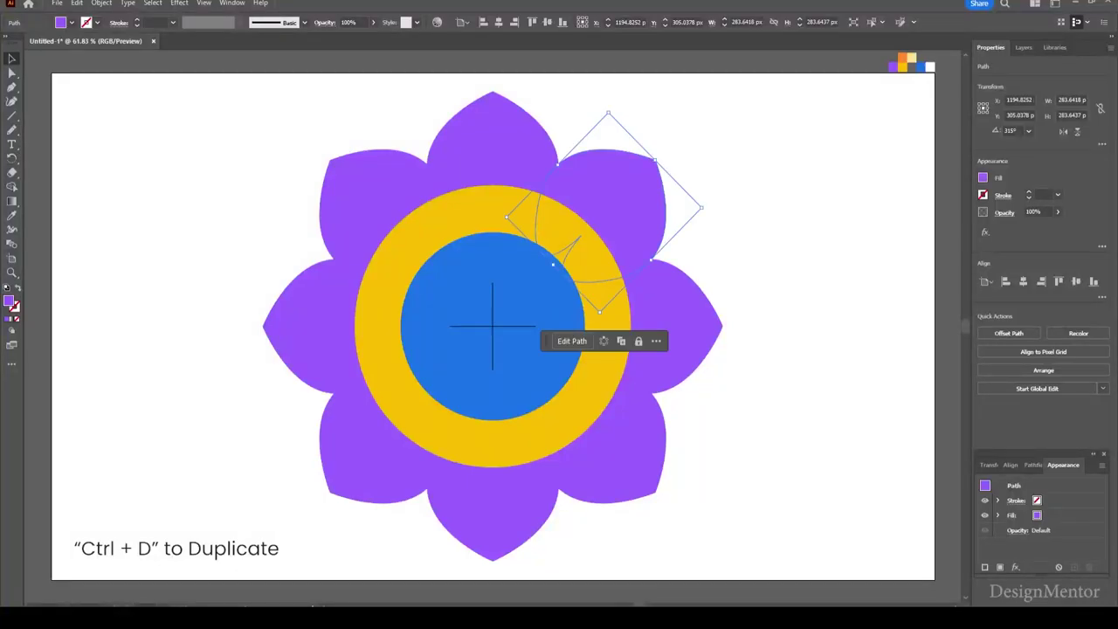
pyautogui.hotkey('ctrl', 'shift', 'a')
# Step: Delete the crossed vertical and horizontal guide lines from the blue centre
pyautogui.click(493, 299)
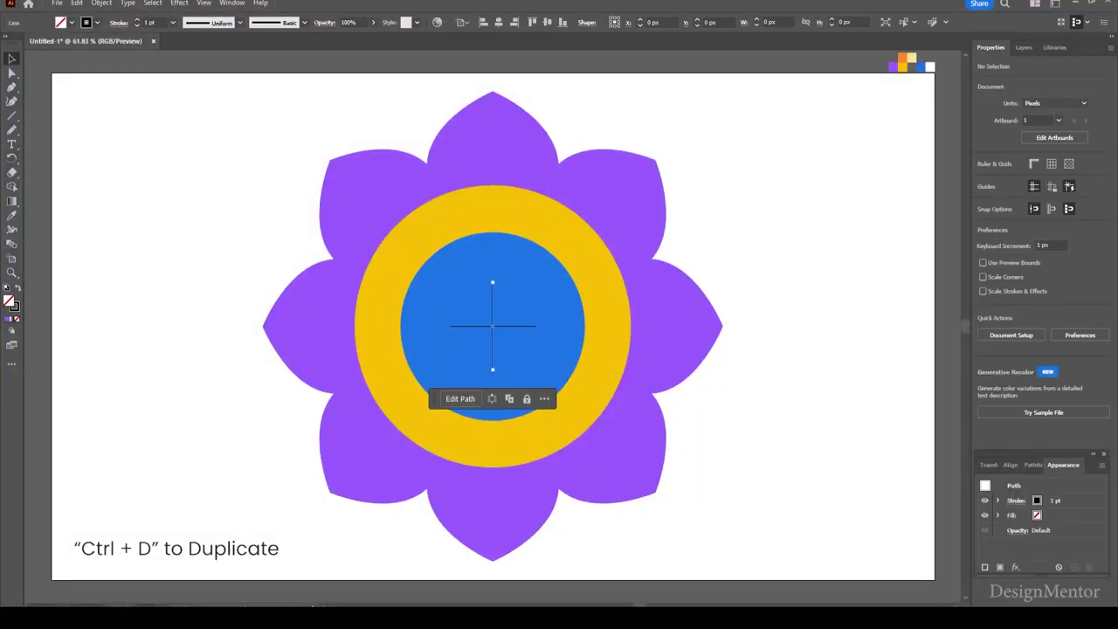
pyautogui.press('Delete')
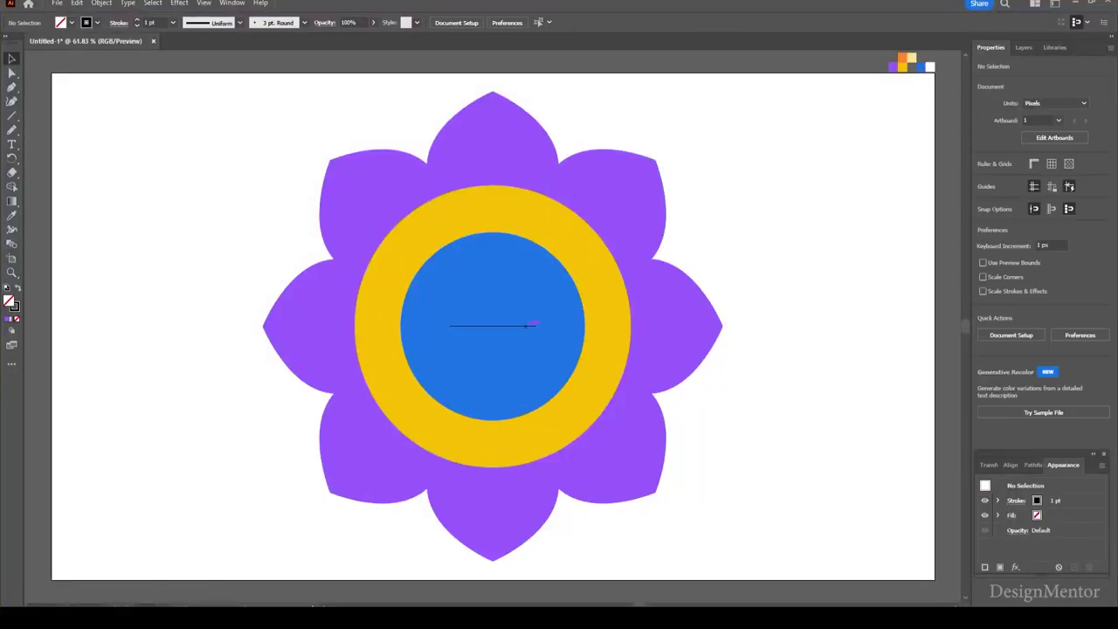
pyautogui.moveTo(536, 326); pyautogui.dragTo(535, 325)
pyautogui.press('Delete')
# Step: Draw a white-stroked diagonal line rising up-right from the blue circle's centre
pyautogui.click(60, 23)
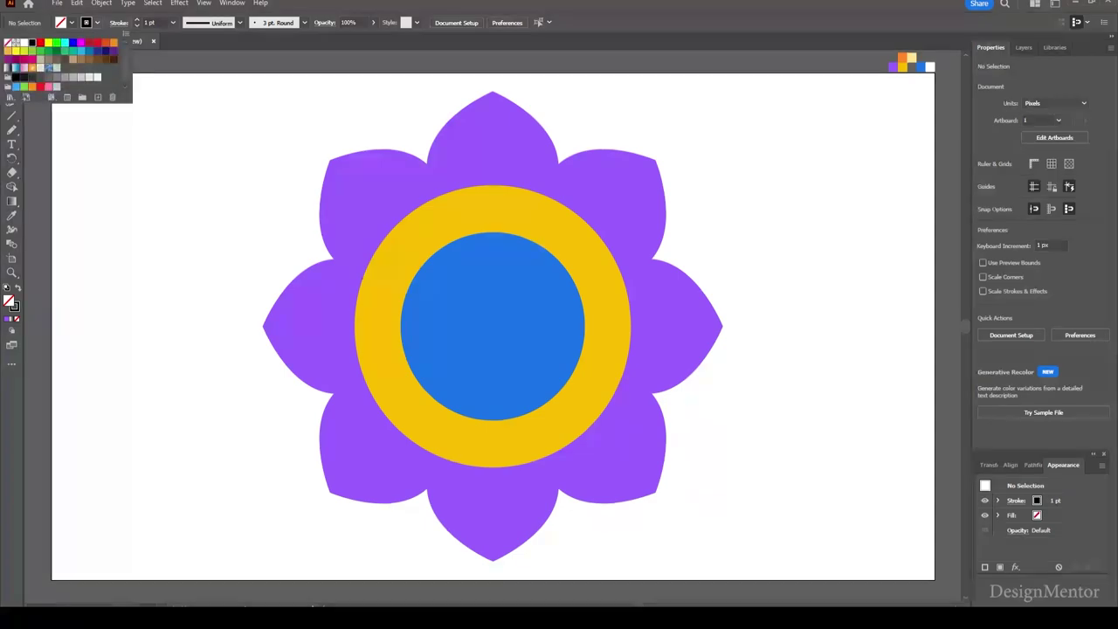
pyautogui.click(23, 42)
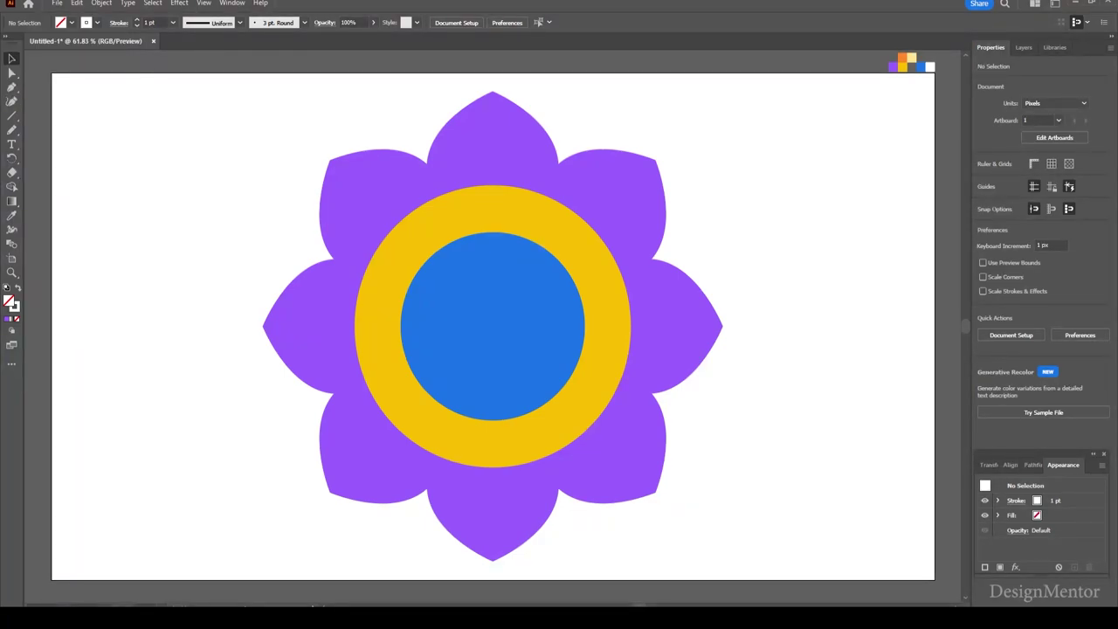
pyautogui.click(150, 23)
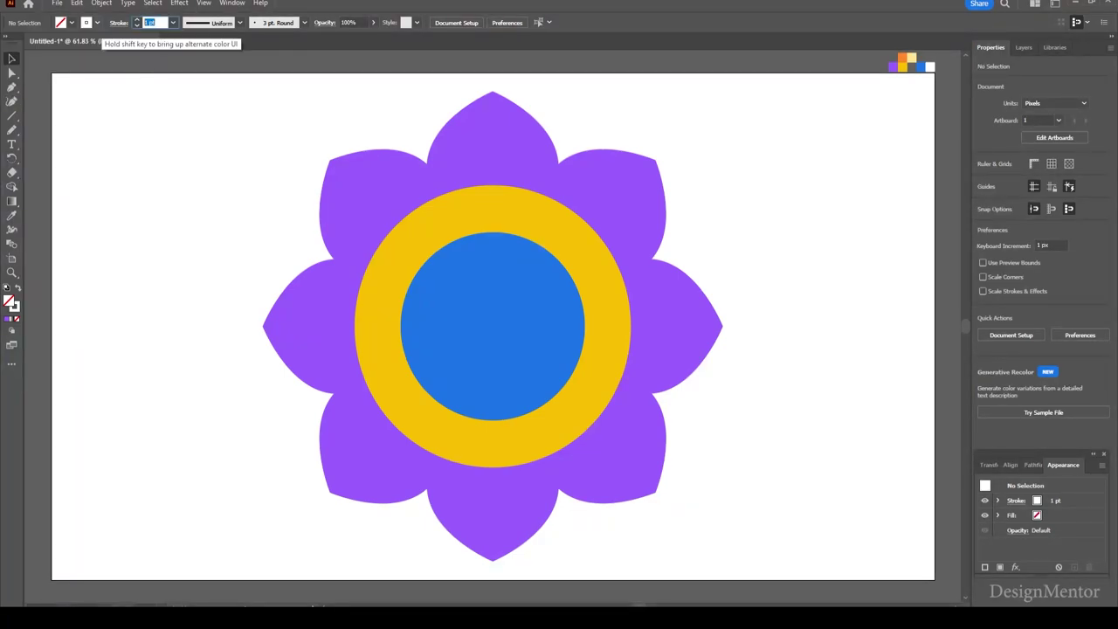
pyautogui.write('40')
pyautogui.press('Return')
pyautogui.press('\\')
pyautogui.press('\\')
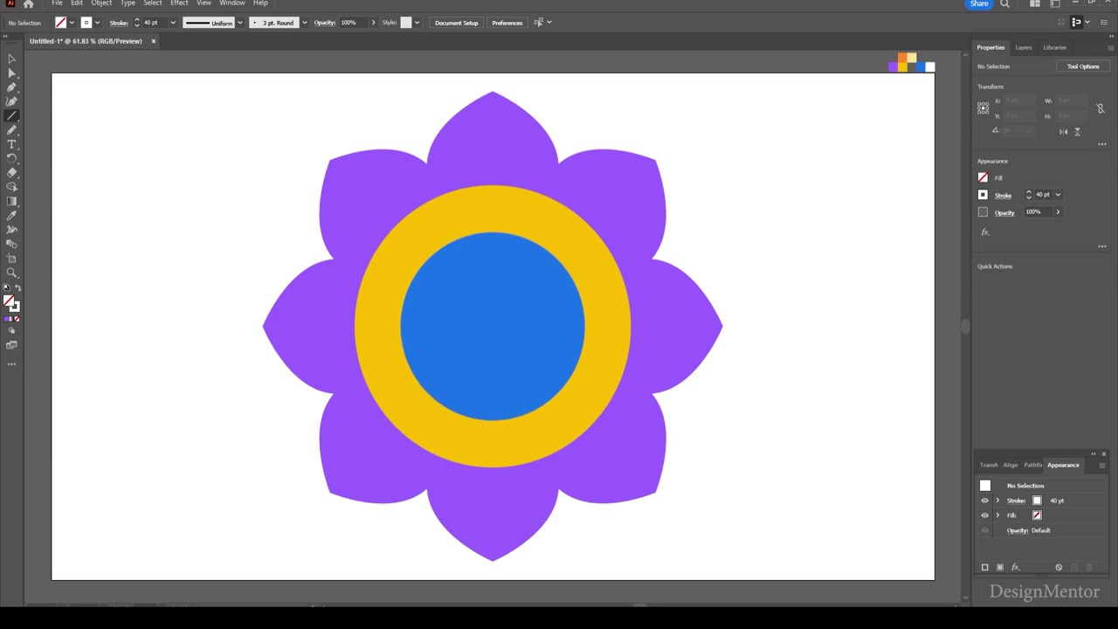
pyautogui.moveTo(493, 323); pyautogui.dragTo(547, 271)
# Step: Set the white diagonal line's stroke weight to 30 pt
pyautogui.click(150, 22)
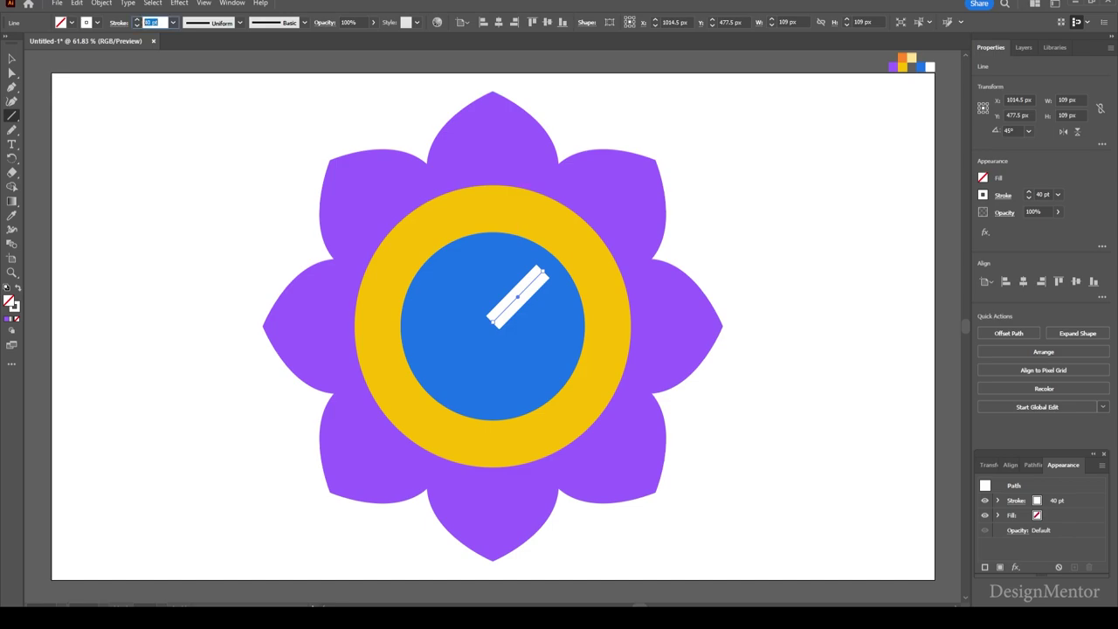
pyautogui.write('30')
pyautogui.press('Return')
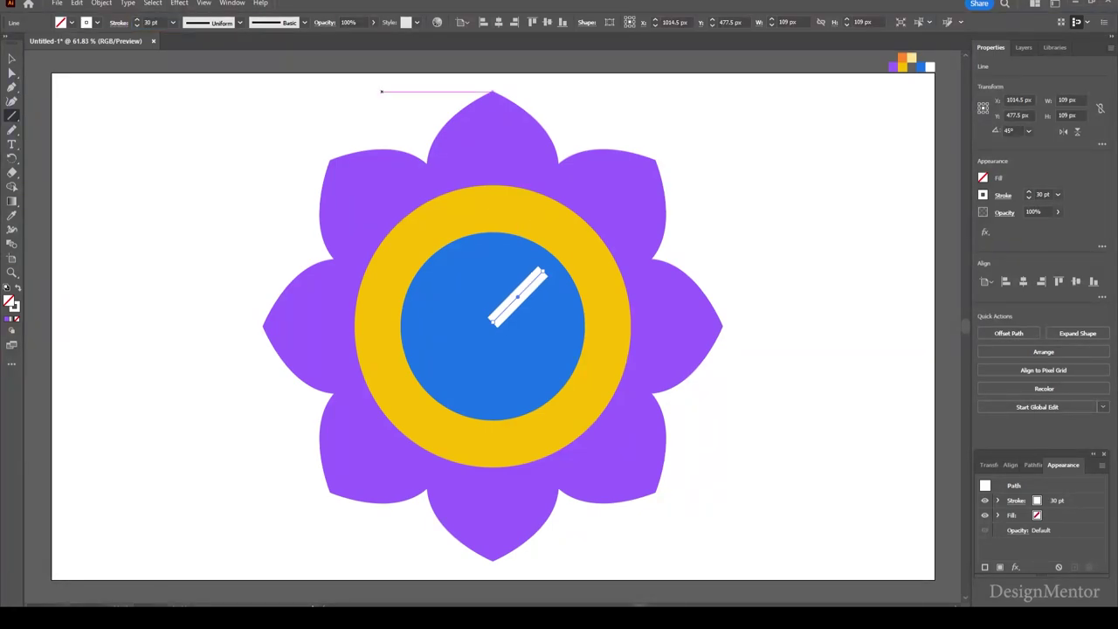
pyautogui.press('v')
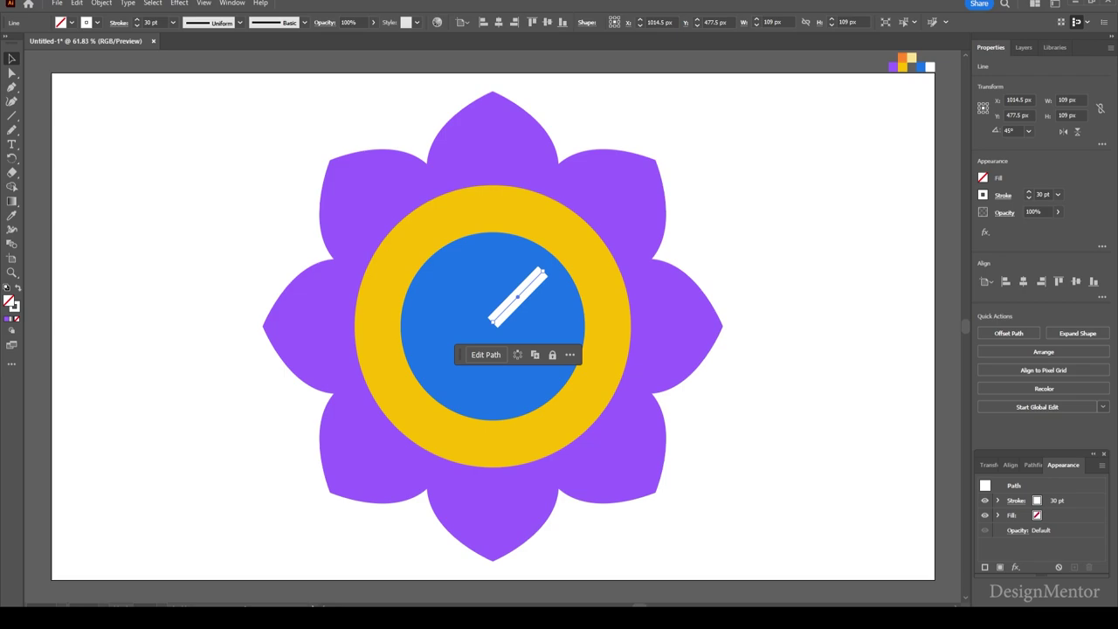
pyautogui.hotkey('ctrl', 'shift', 'a')
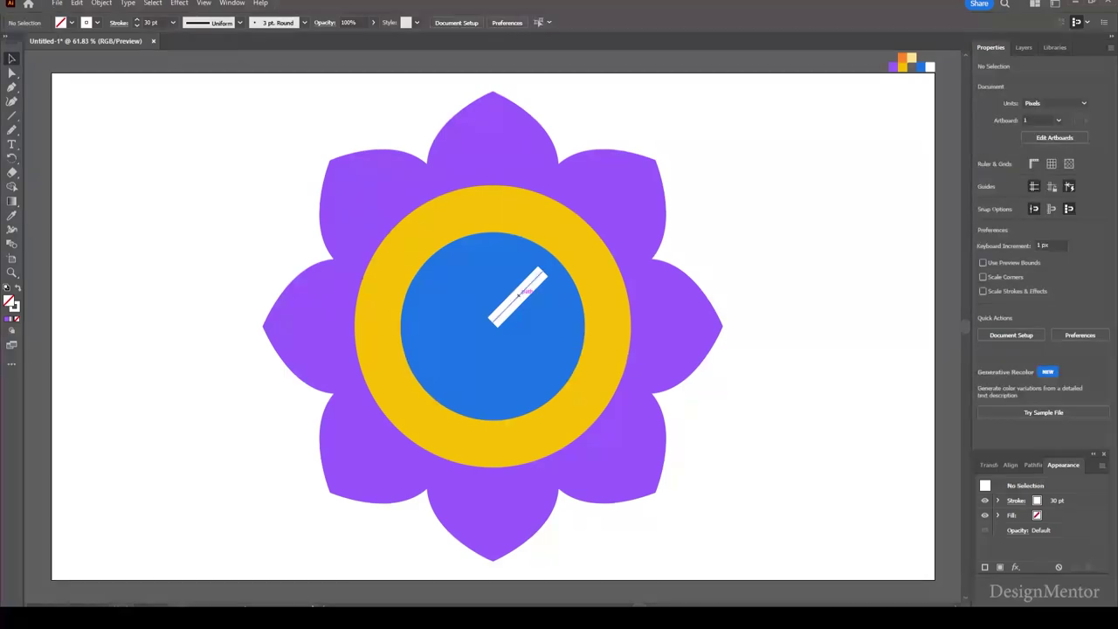
pyautogui.click(520, 297)
pyautogui.press('p')
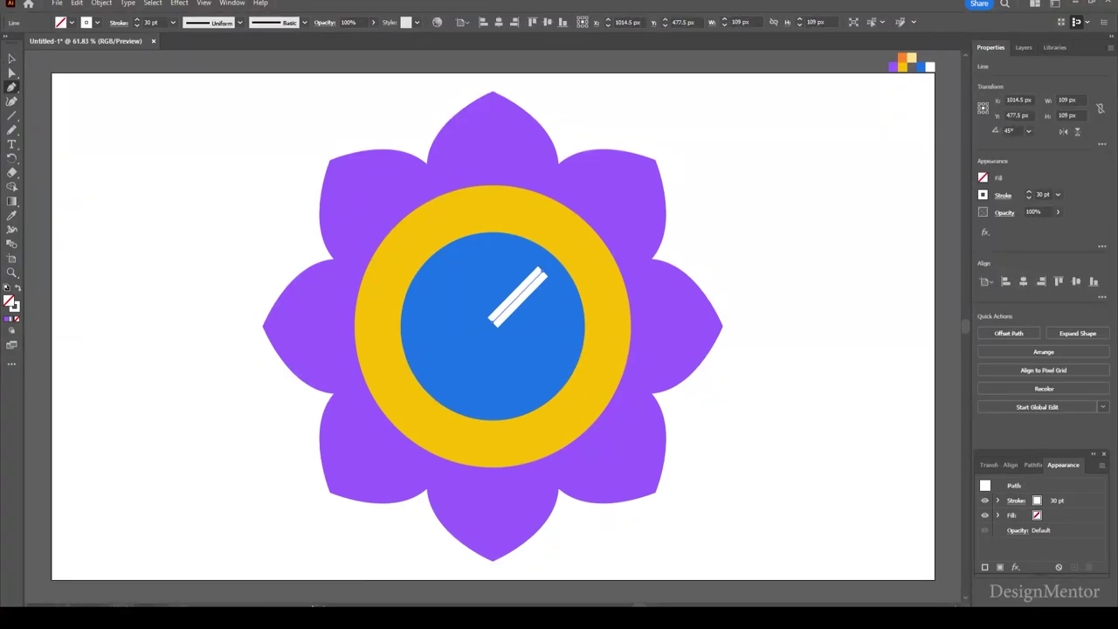
pyautogui.press('\\')
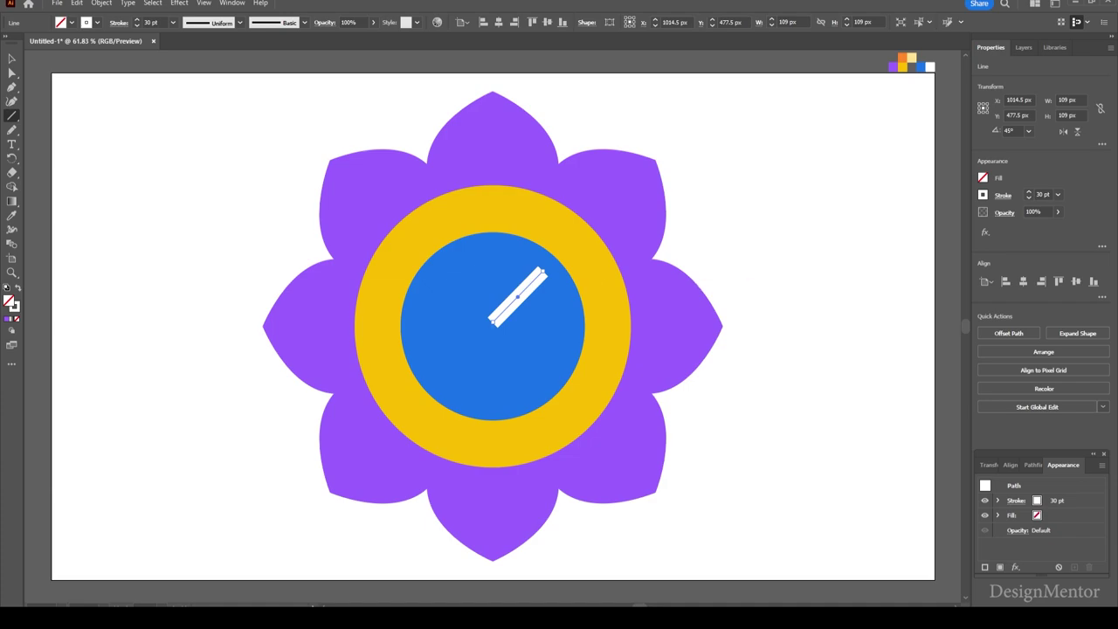
pyautogui.press('v')
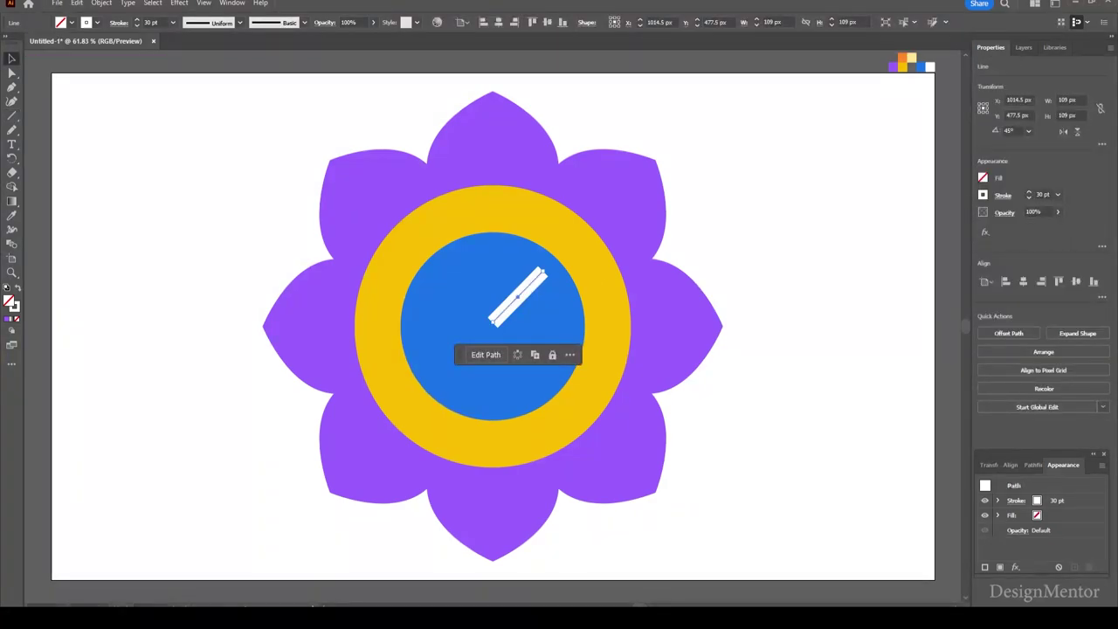
# Step: Add a reflected copy of the line, shorten it and position it as the checkmark's left arm
pyautogui.click(101, 3)
pyautogui.moveTo(124, 16)
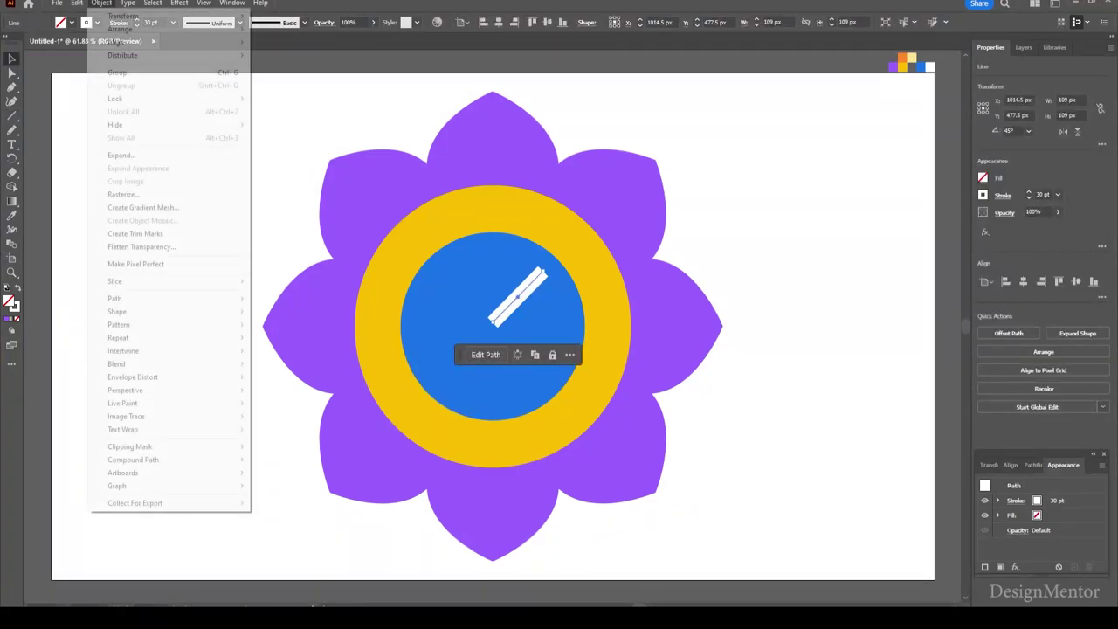
pyautogui.click(279, 59)
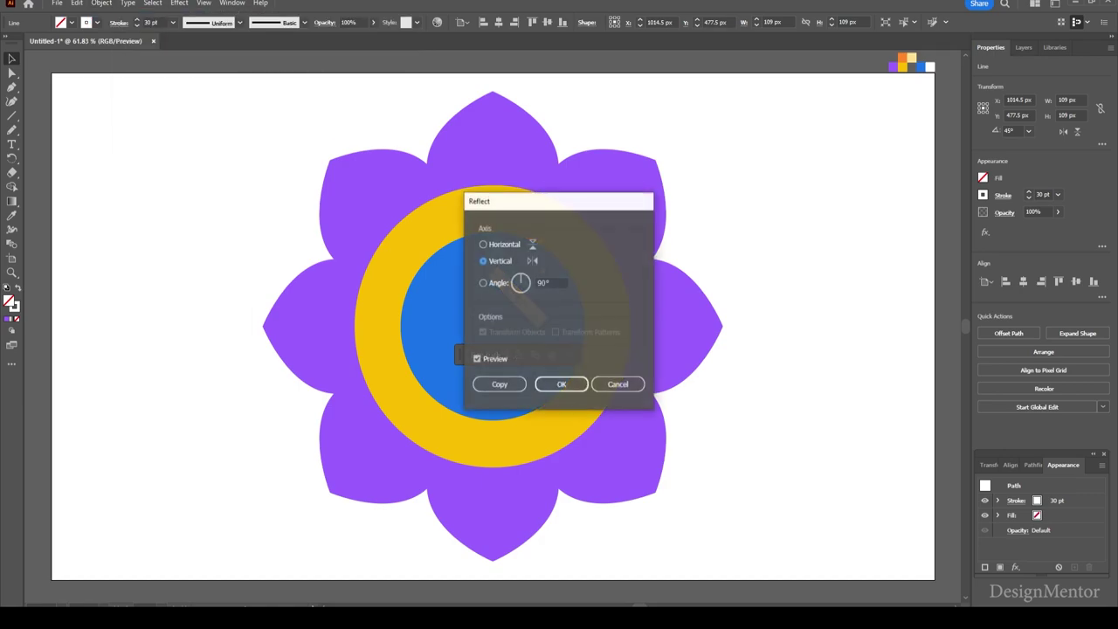
pyautogui.click(491, 384)
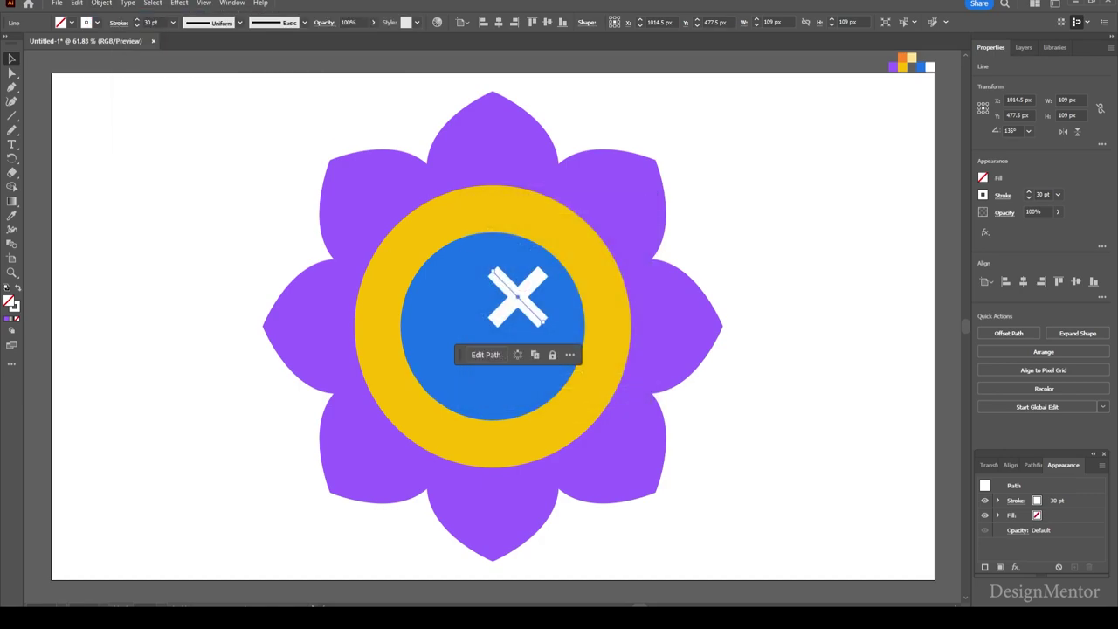
pyautogui.moveTo(493, 271); pyautogui.dragTo(516, 292)
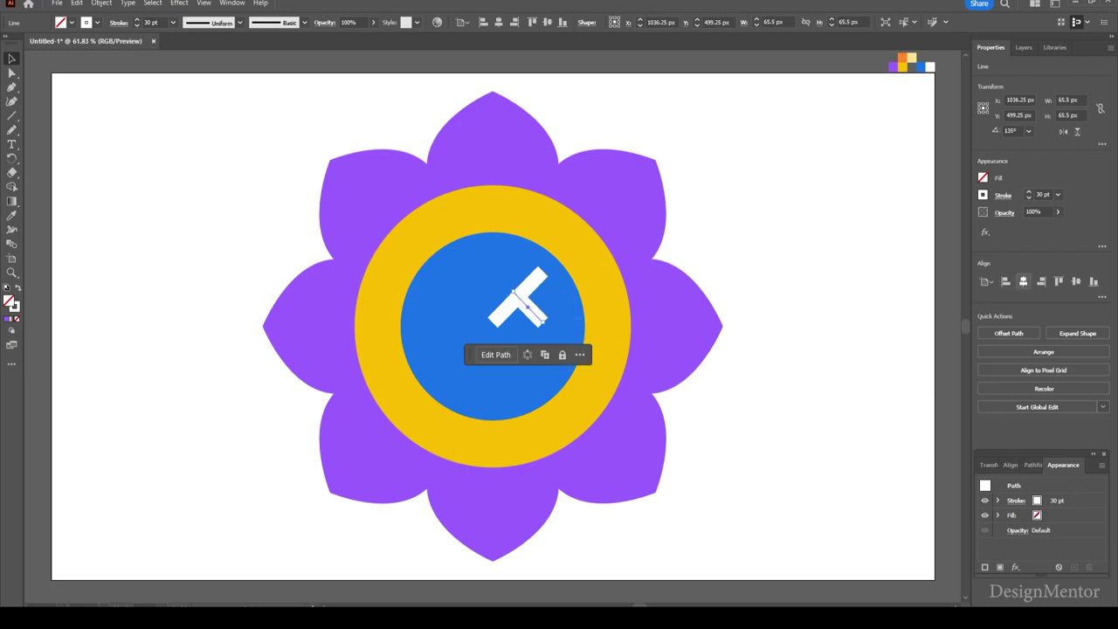
pyautogui.click(1023, 281)
pyautogui.click(1077, 281)
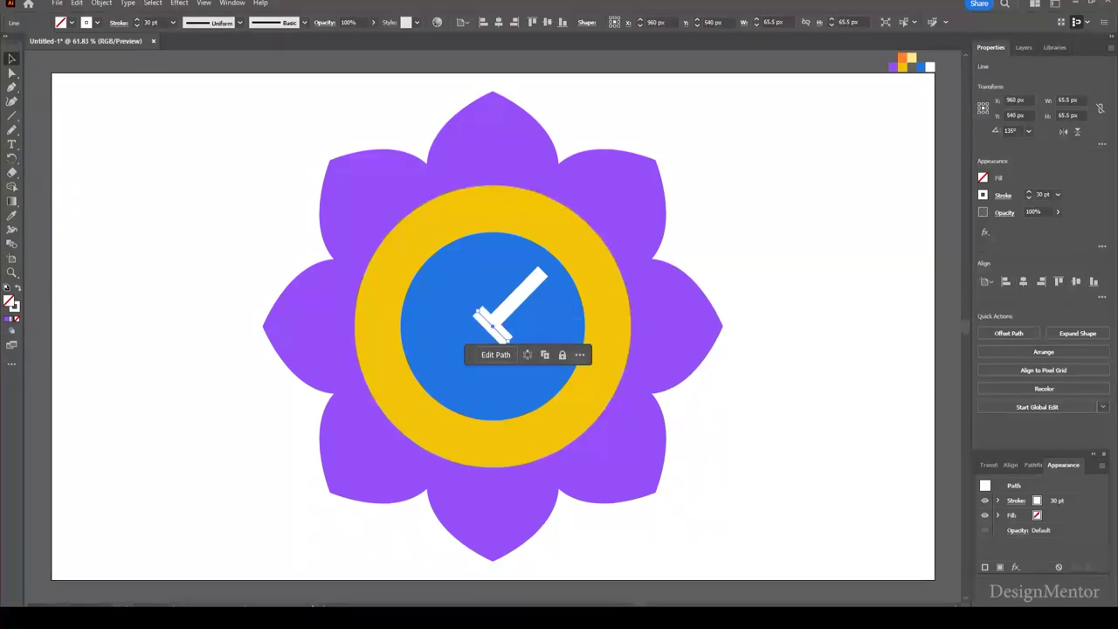
pyautogui.hotkey('shift', 'Left')
pyautogui.hotkey('shift', 'Left')
pyautogui.hotkey('shift', 'Left')
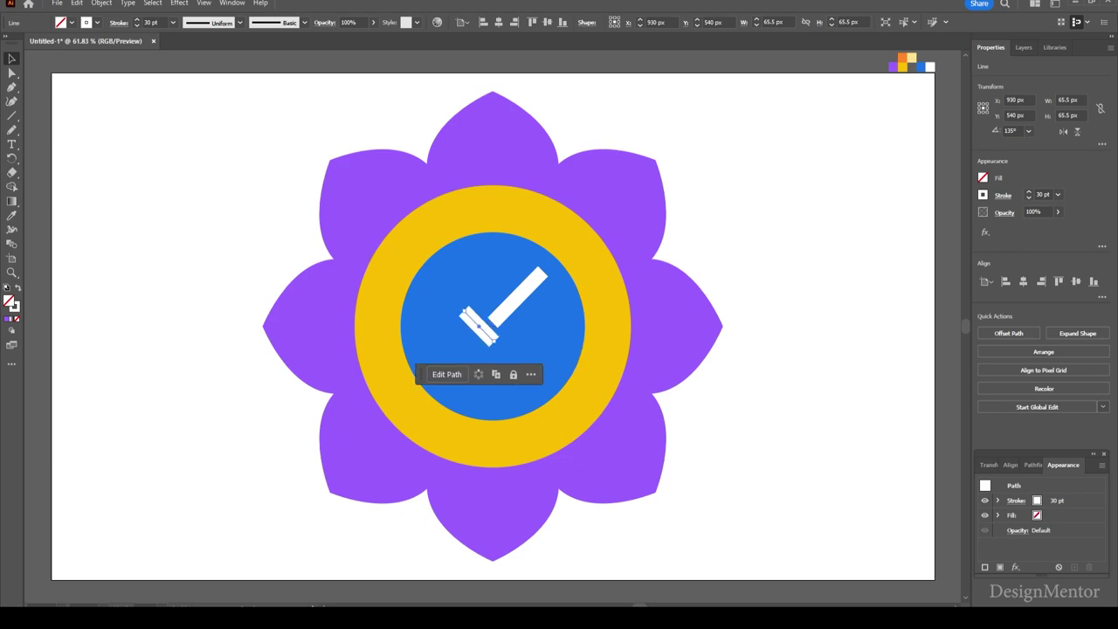
pyautogui.hotkey('shift', 'Left')
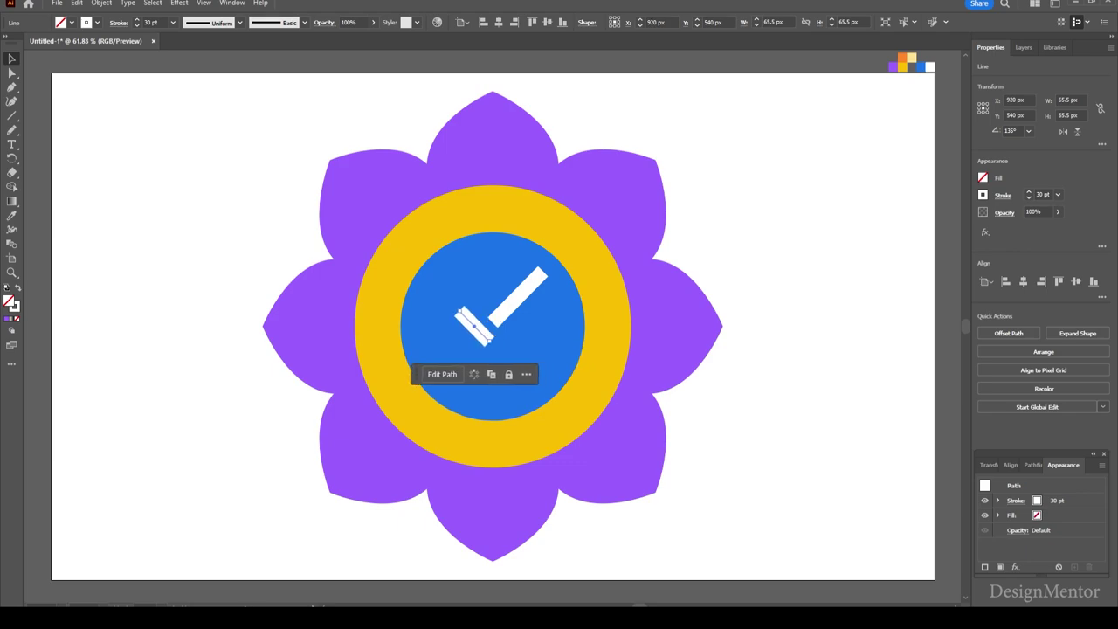
# Step: Nudge the long white line left and down to join the short stroke
pyautogui.click(518, 297)
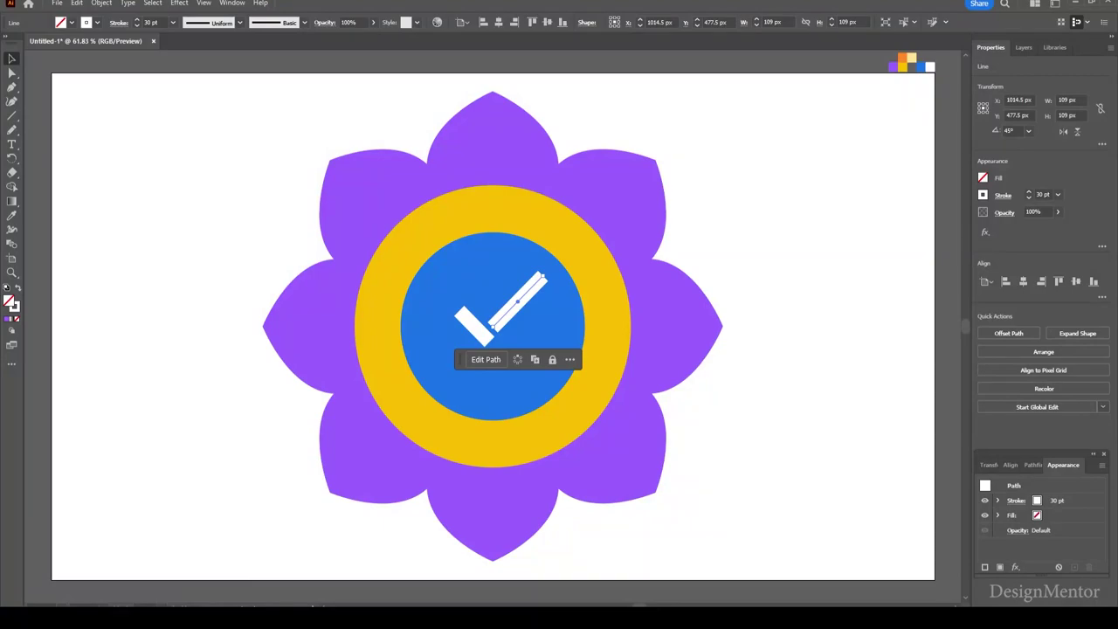
pyautogui.hotkey('shift', 'Left')
pyautogui.hotkey('shift', 'Down')
pyautogui.press('Down')
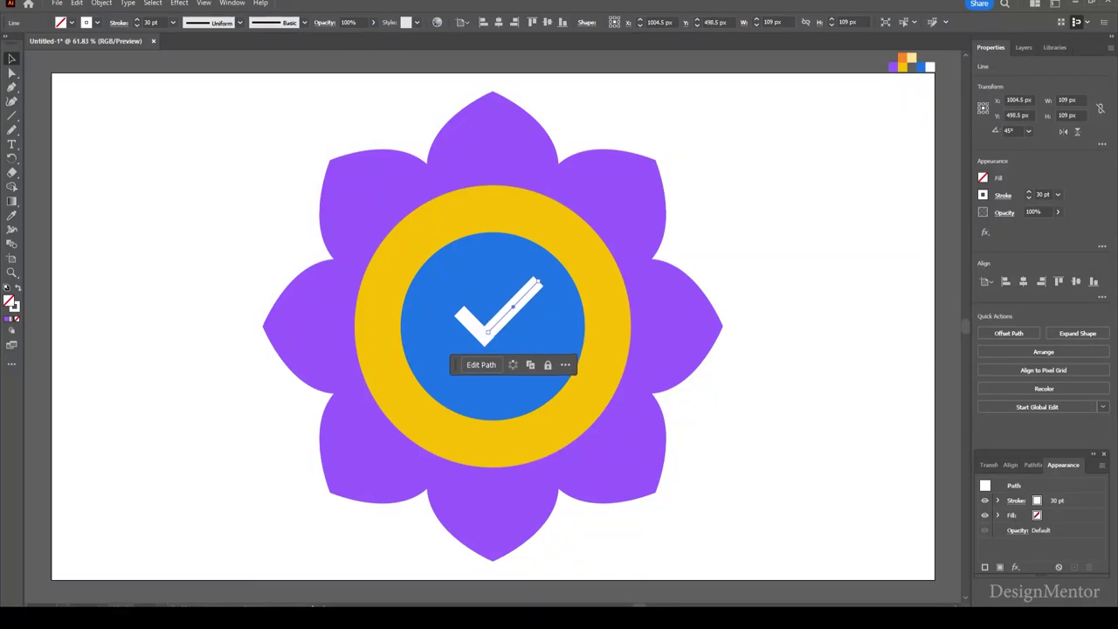
pyautogui.press('Down')
pyautogui.press('Down')
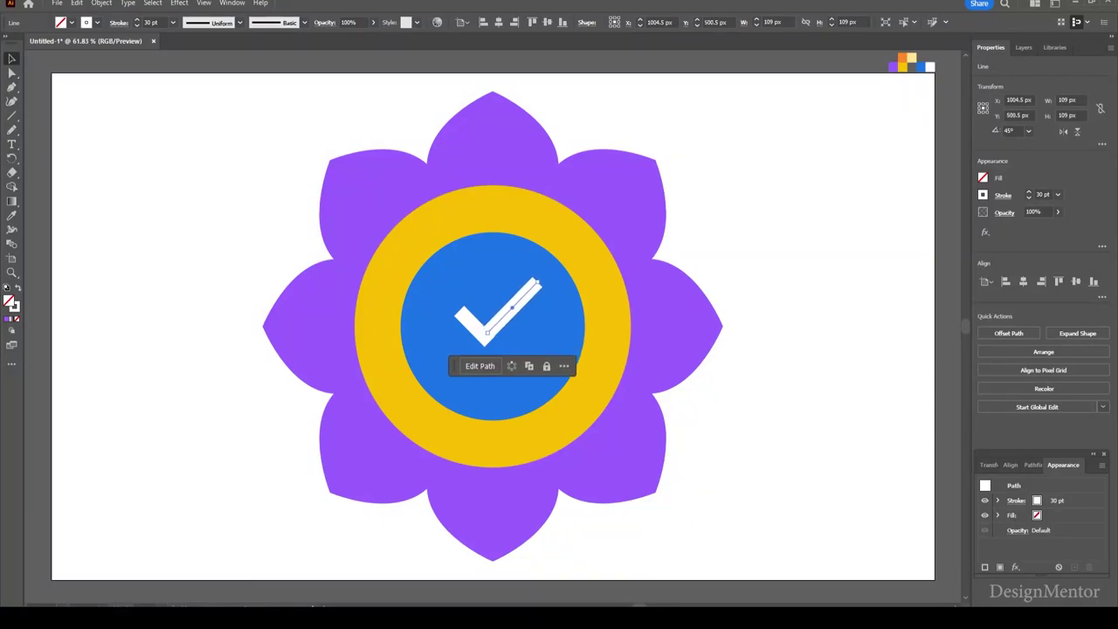
pyautogui.hotkey('ctrl', 'shift', 'a')
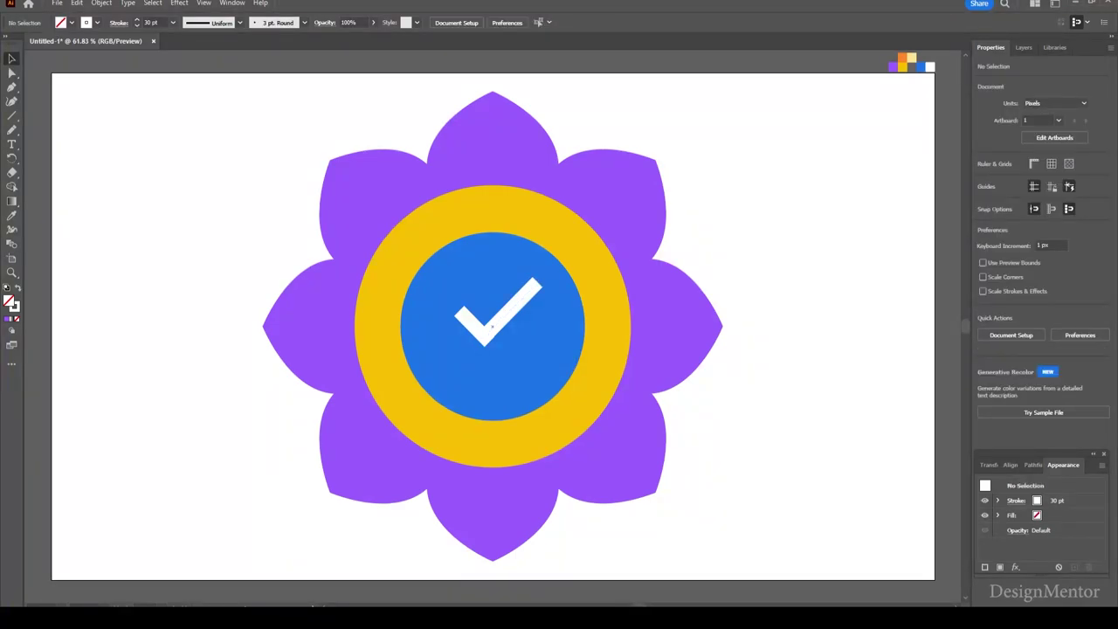
# Step: Give the short check-mark stroke a Round Cap
pyautogui.click(472, 324)
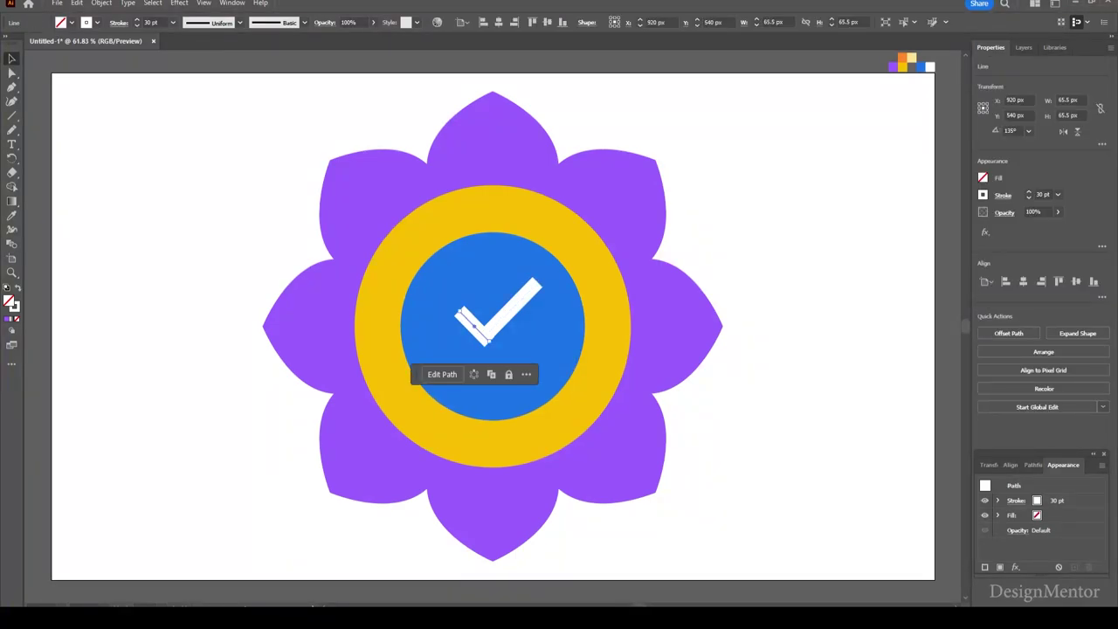
pyautogui.click(118, 22)
pyautogui.click(59, 53)
# Step: Give the long check-mark stroke a Round Cap
pyautogui.click(516, 302)
pyautogui.click(119, 22)
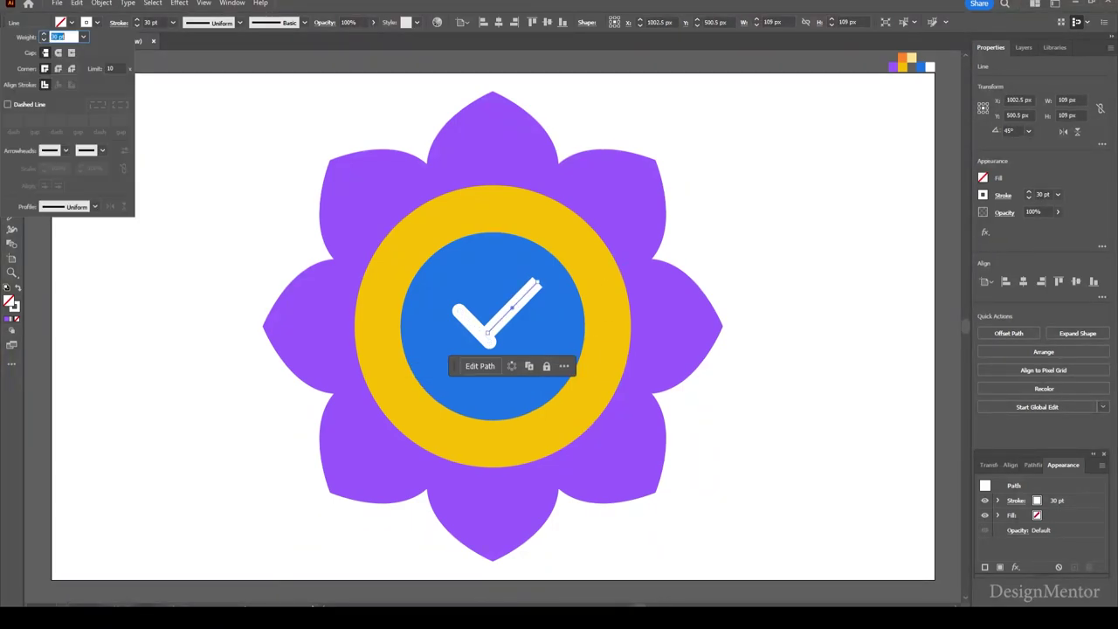
pyautogui.click(59, 52)
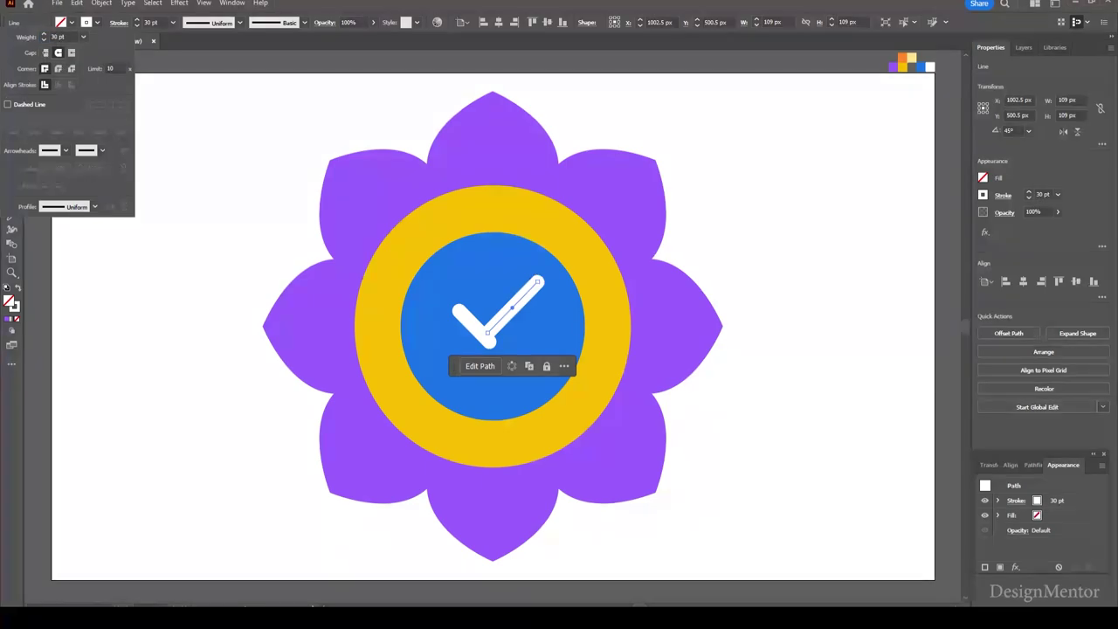
pyautogui.hotkey('ctrl', 'shift', 'a')
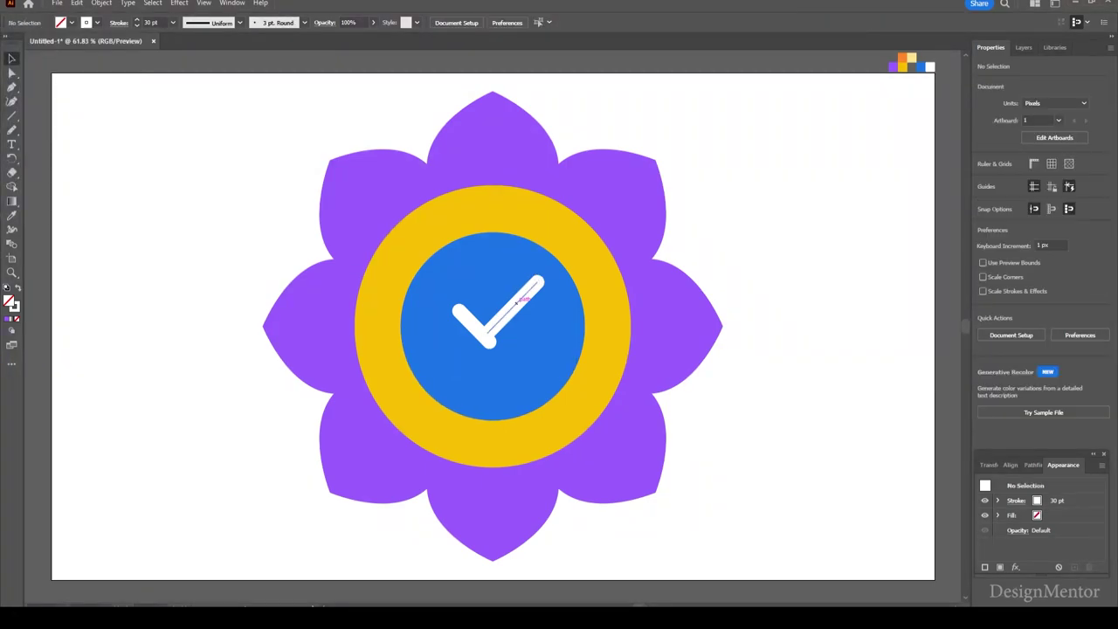
# Step: Nudge the long stroke right and up, and move the short stroke to meet it
pyautogui.click(523, 300)
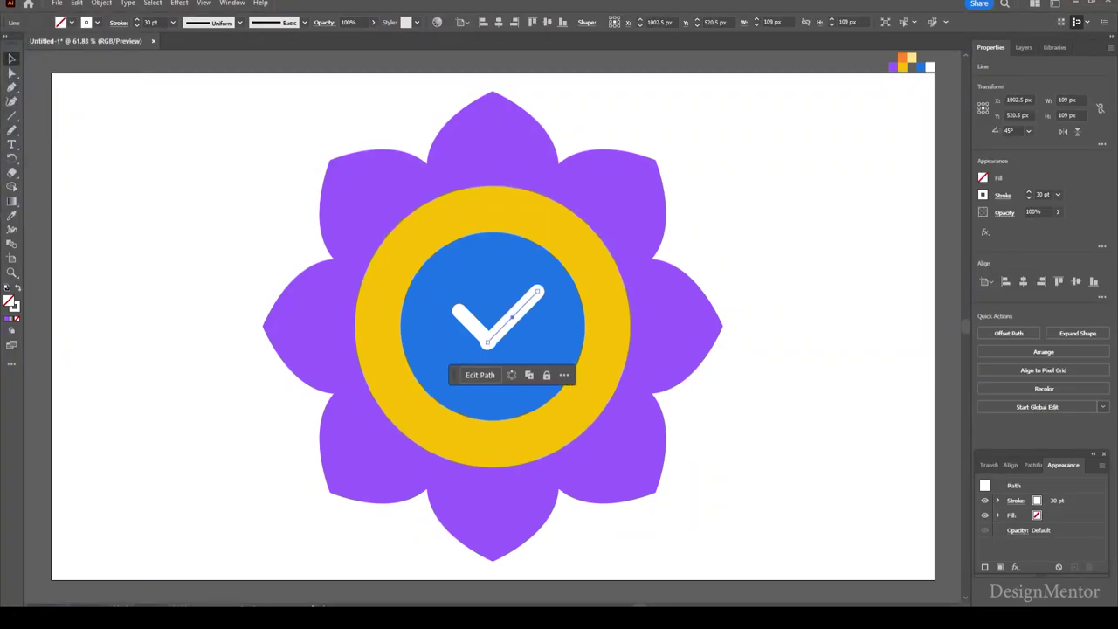
pyautogui.press('Right')
pyautogui.press('Right')
pyautogui.press('Right')
pyautogui.press('Up')
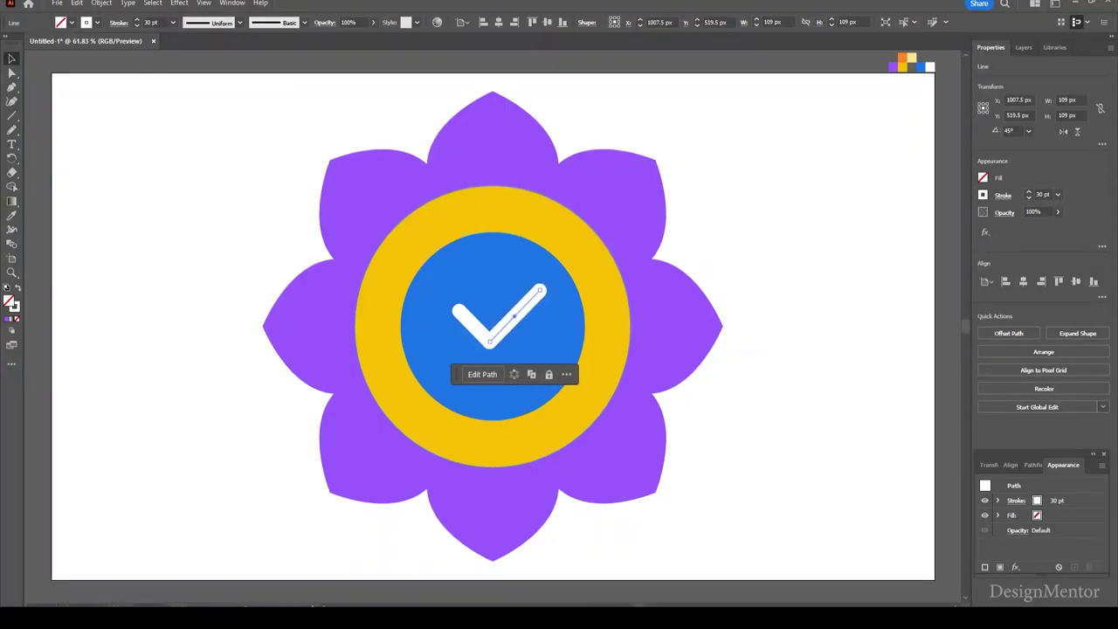
pyautogui.hotkey('ctrl', 'shift', 'a')
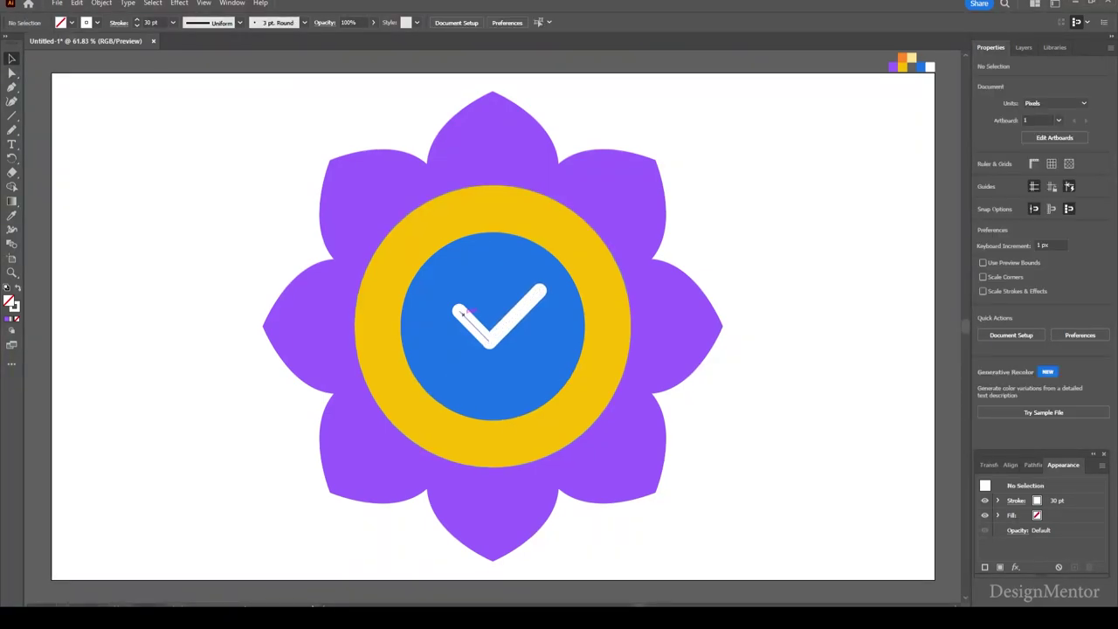
pyautogui.click(472, 325)
pyautogui.moveTo(472, 326); pyautogui.dragTo(476, 328)
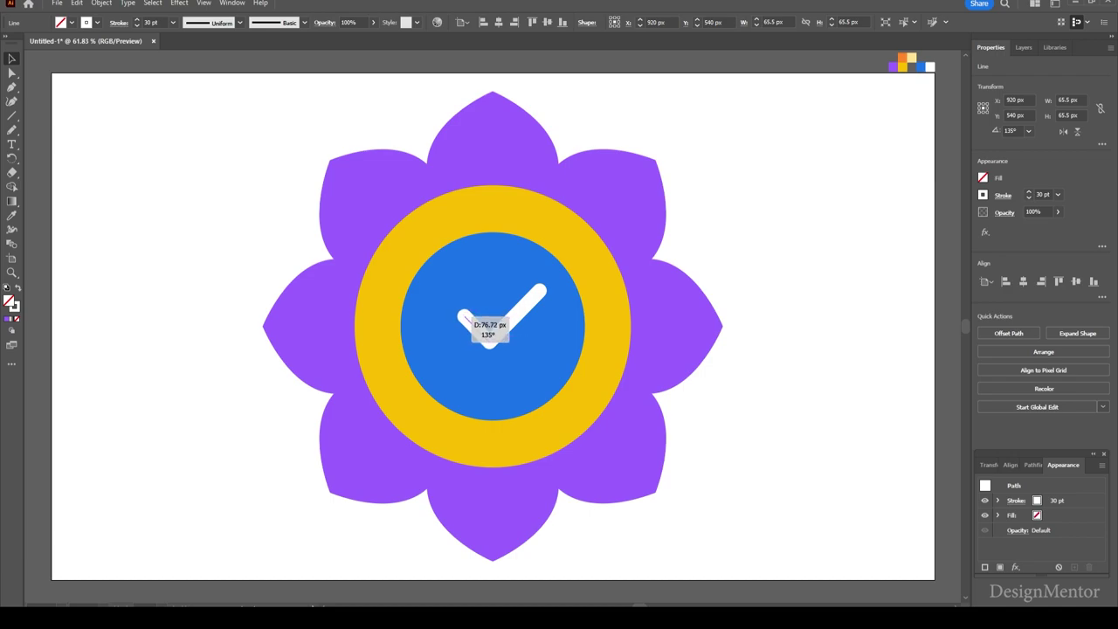
pyautogui.hotkey('ctrl', 'shift', 'a')
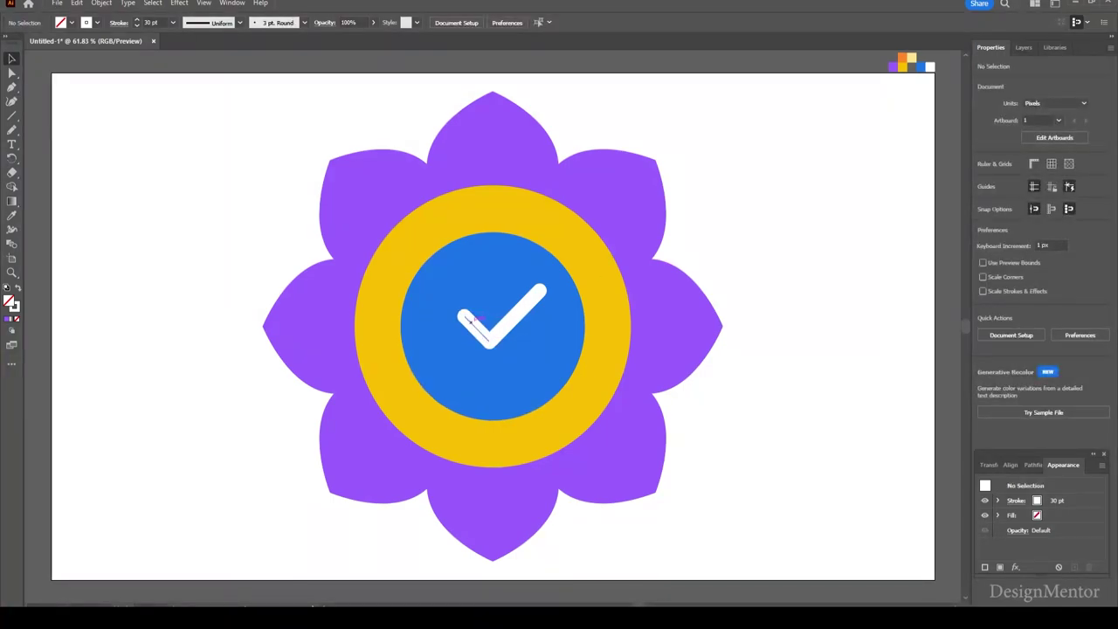
# Step: Group both strokes and centre the check mark horizontally and vertically on the artboard
pyautogui.click(477, 329)
pyautogui.keyDown('shift'); pyautogui.click(521, 310); pyautogui.keyUp('shift')
pyautogui.rightClick(519, 294)
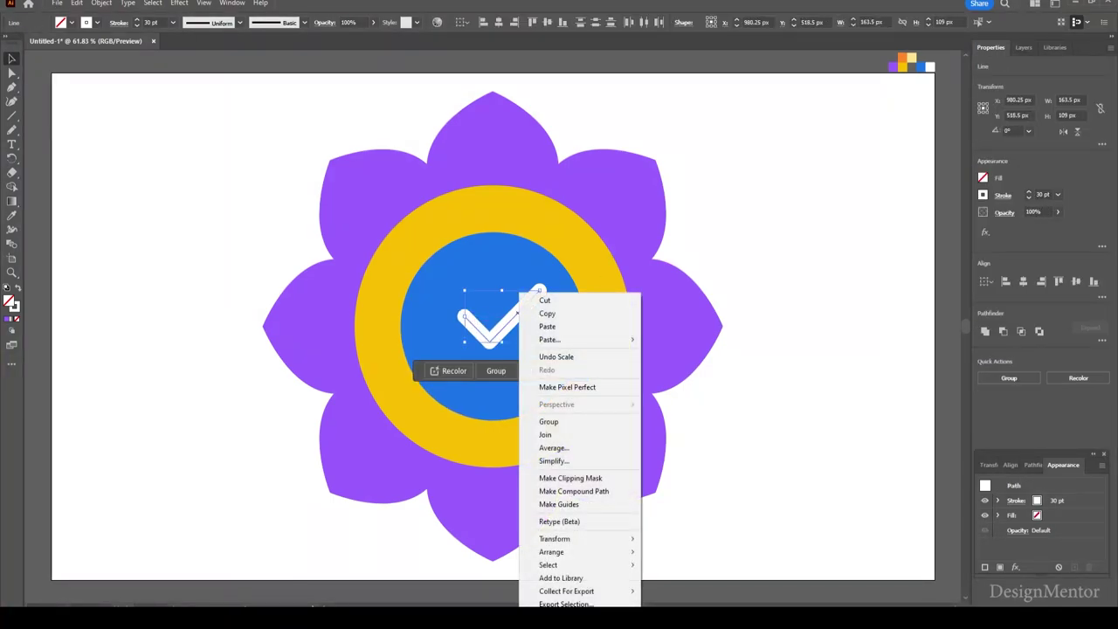
pyautogui.click(549, 421)
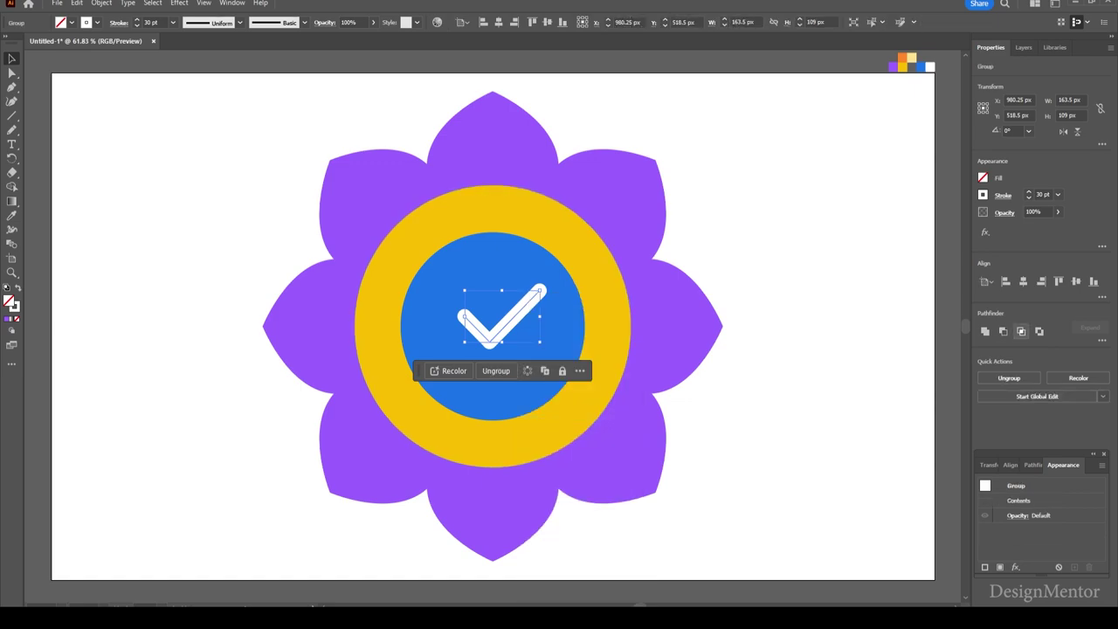
pyautogui.click(1024, 282)
pyautogui.click(1077, 281)
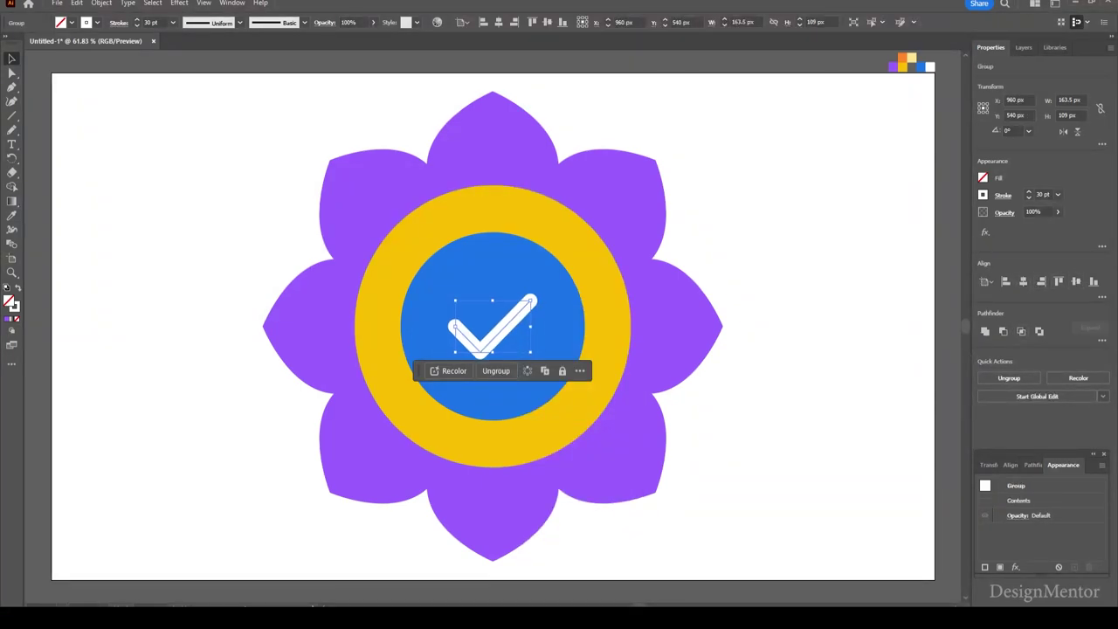
pyautogui.hotkey('ctrl', 'shift', 'a')
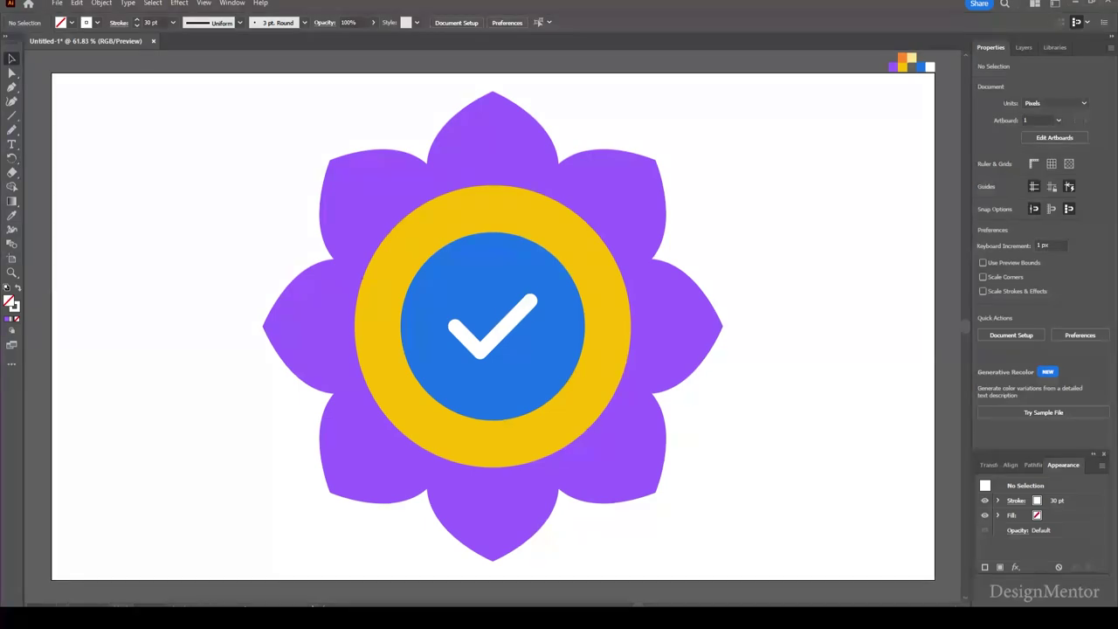
# Step: Copy the top purple petal and paste the copy in front
pyautogui.click(492, 140)
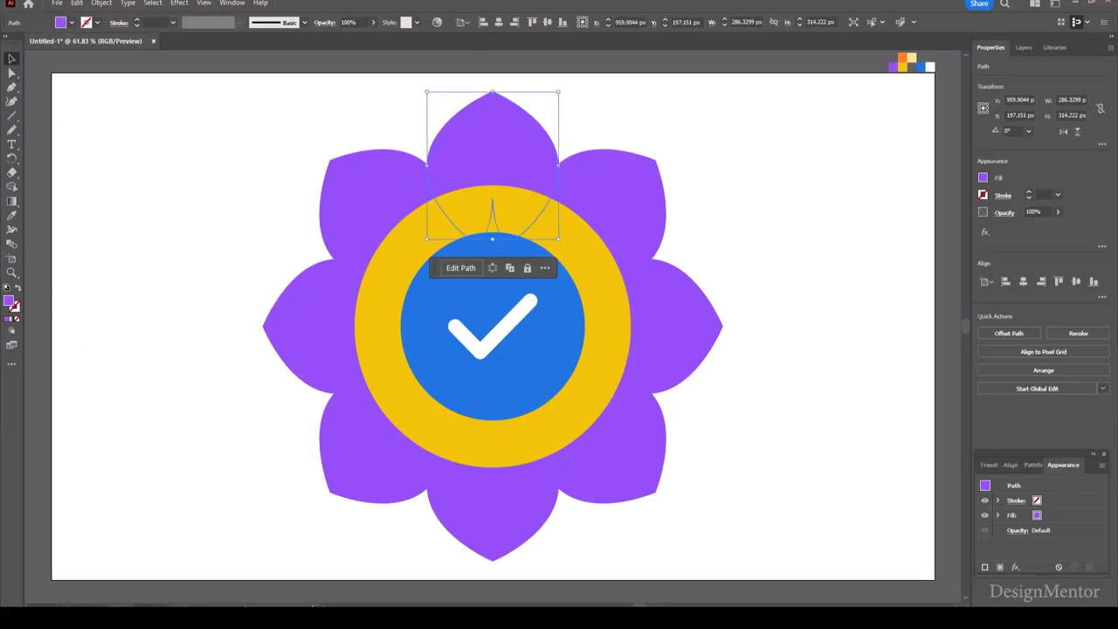
pyautogui.click(77, 3)
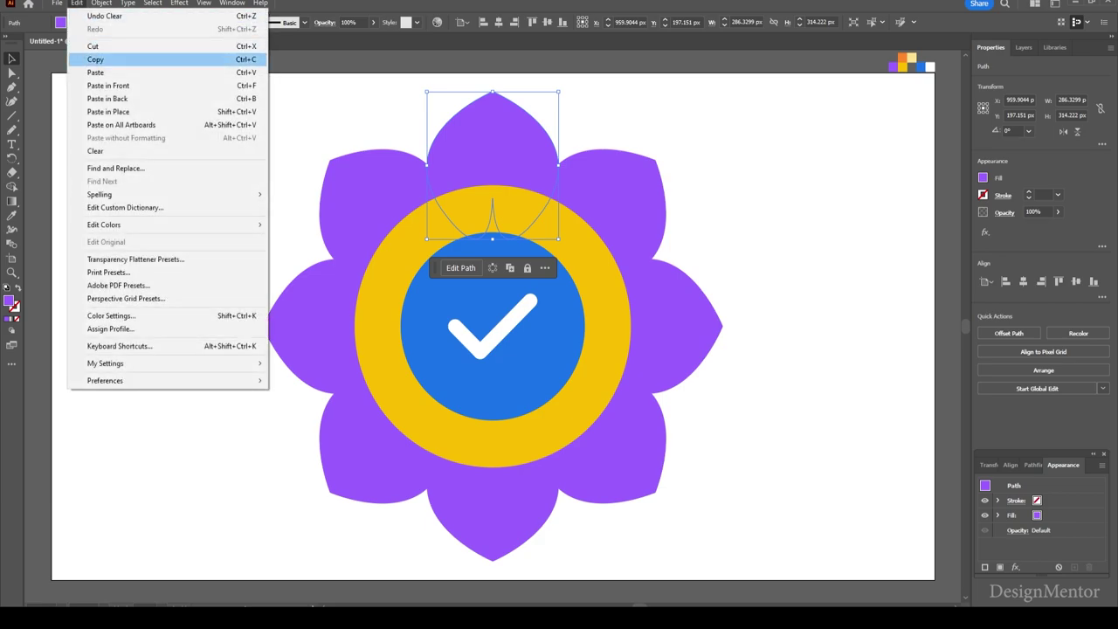
pyautogui.click(96, 59)
pyautogui.click(77, 3)
pyautogui.click(96, 83)
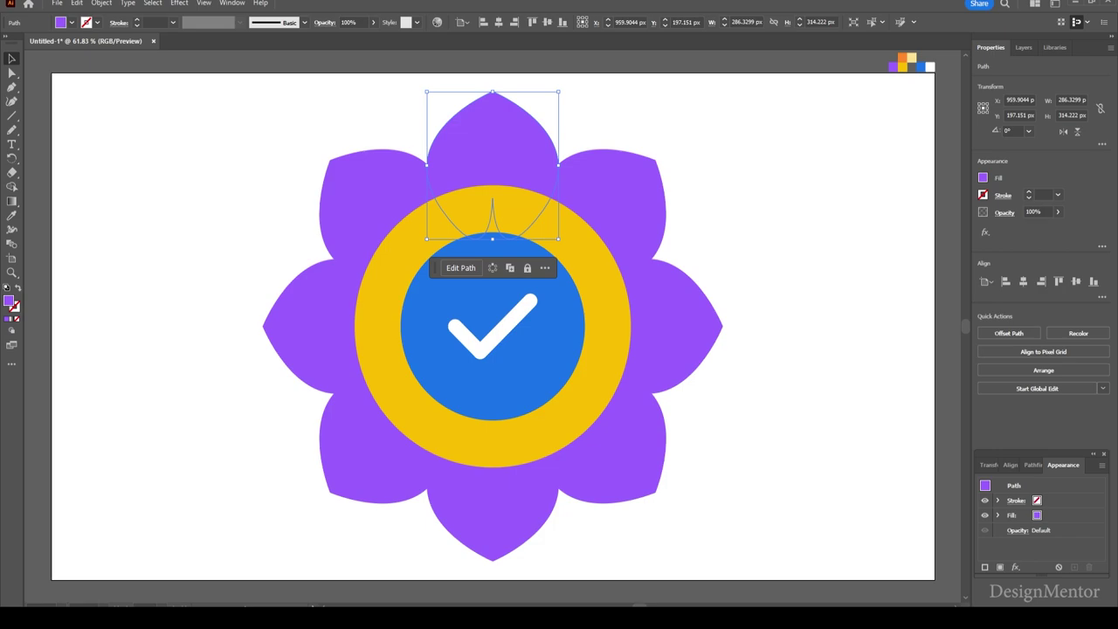
# Step: Colour the petal copy orange, nudge it down and bring it to the front
pyautogui.press('i')
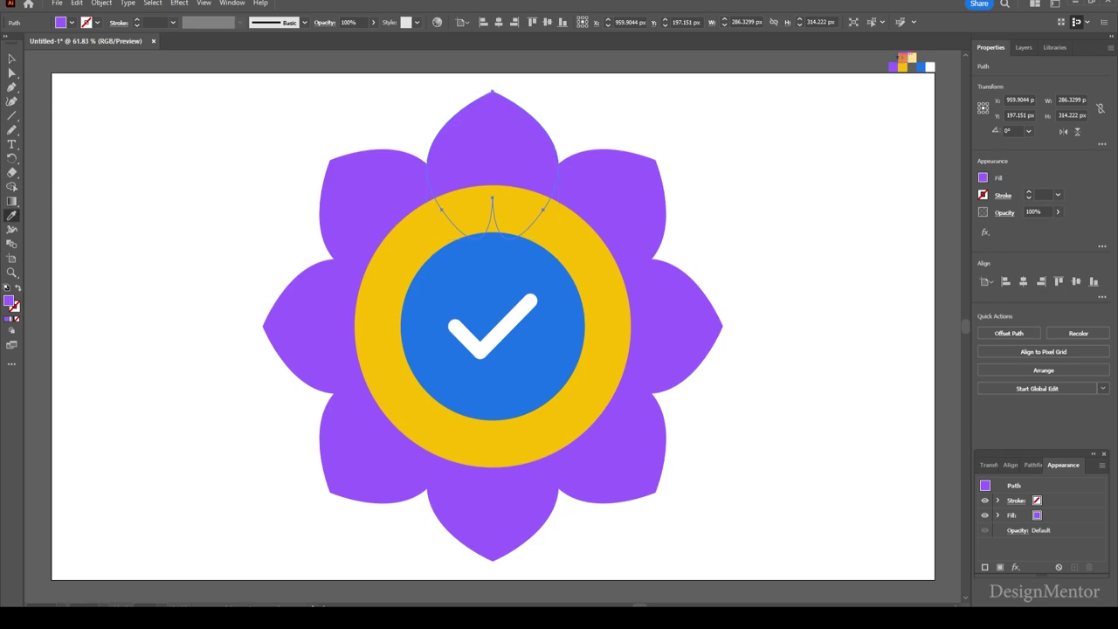
pyautogui.click(903, 58)
pyautogui.press('v')
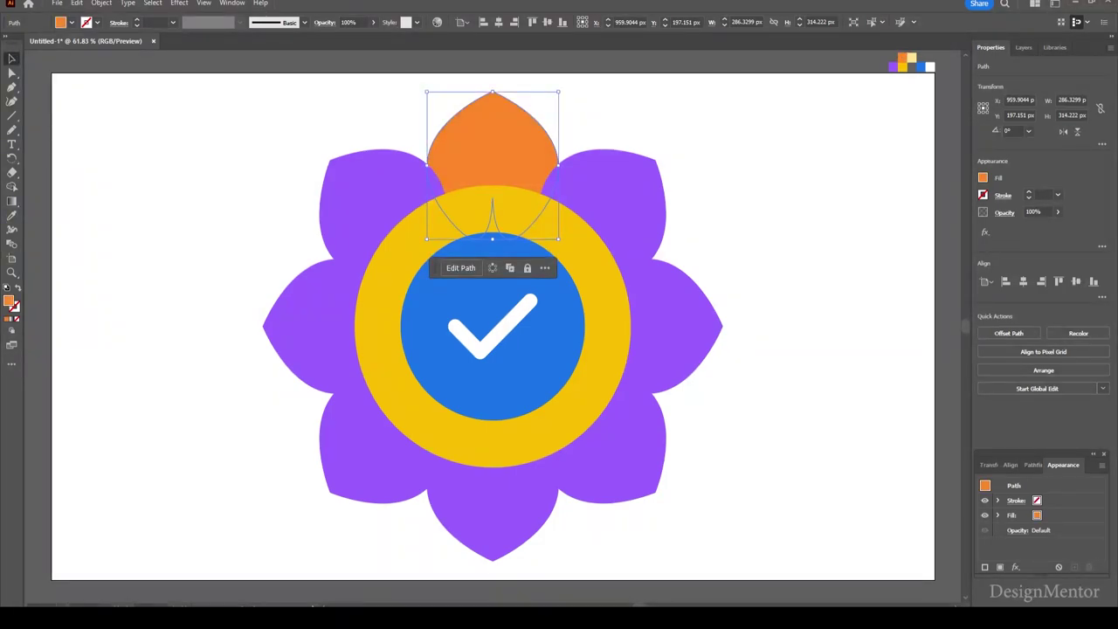
pyautogui.hotkey('shift', 'Down')
pyautogui.hotkey('shift', 'Down')
pyautogui.hotkey('shift', 'Down')
pyautogui.hotkey('shift', 'Down')
pyautogui.hotkey('shift', 'Down')
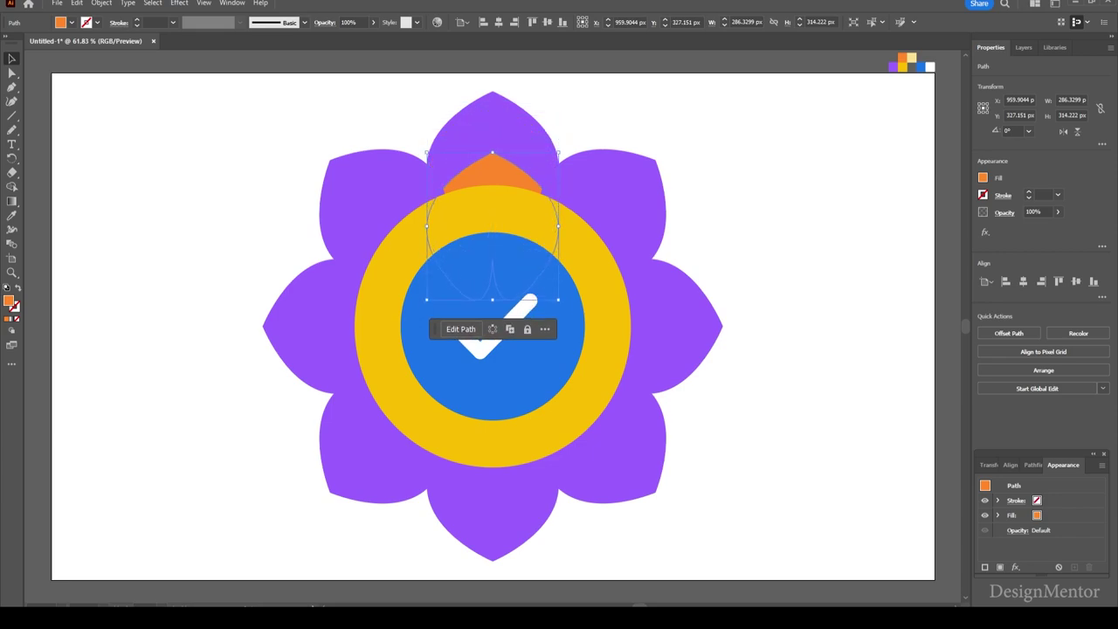
pyautogui.rightClick(506, 172)
pyautogui.moveTo(539, 462)
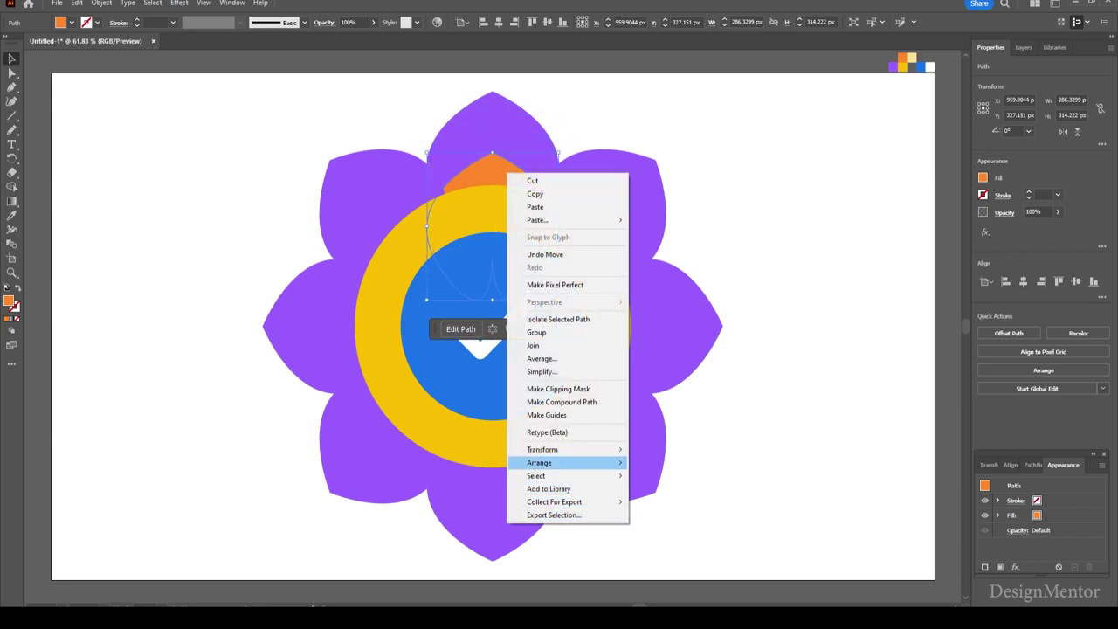
pyautogui.click(667, 463)
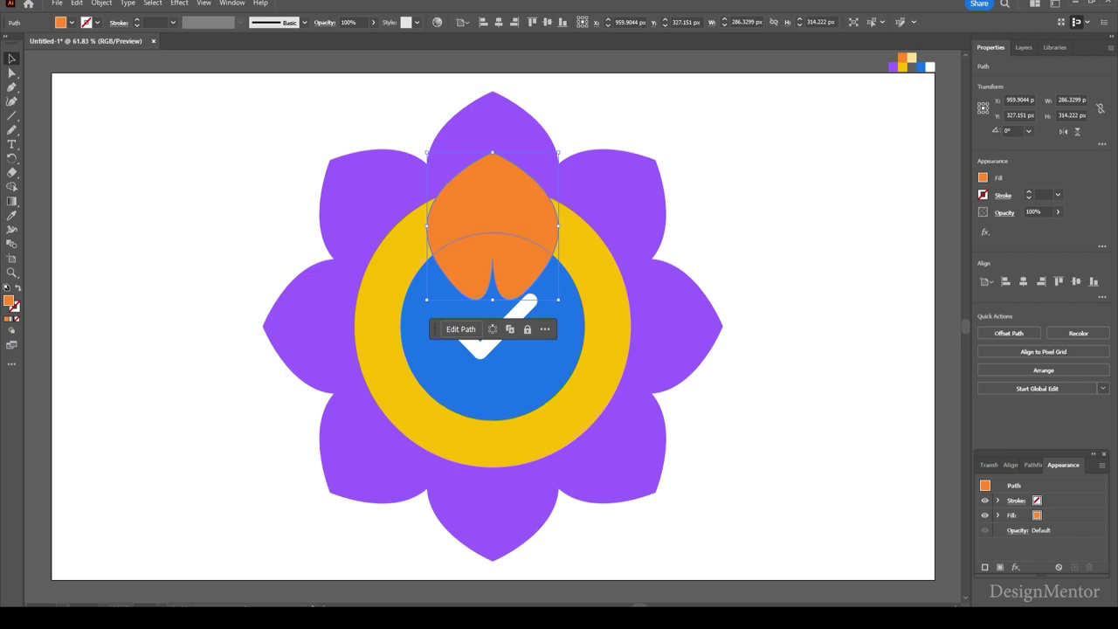
# Step: Shrink the orange petal and tilt it slightly
pyautogui.moveTo(559, 300); pyautogui.dragTo(544, 283)
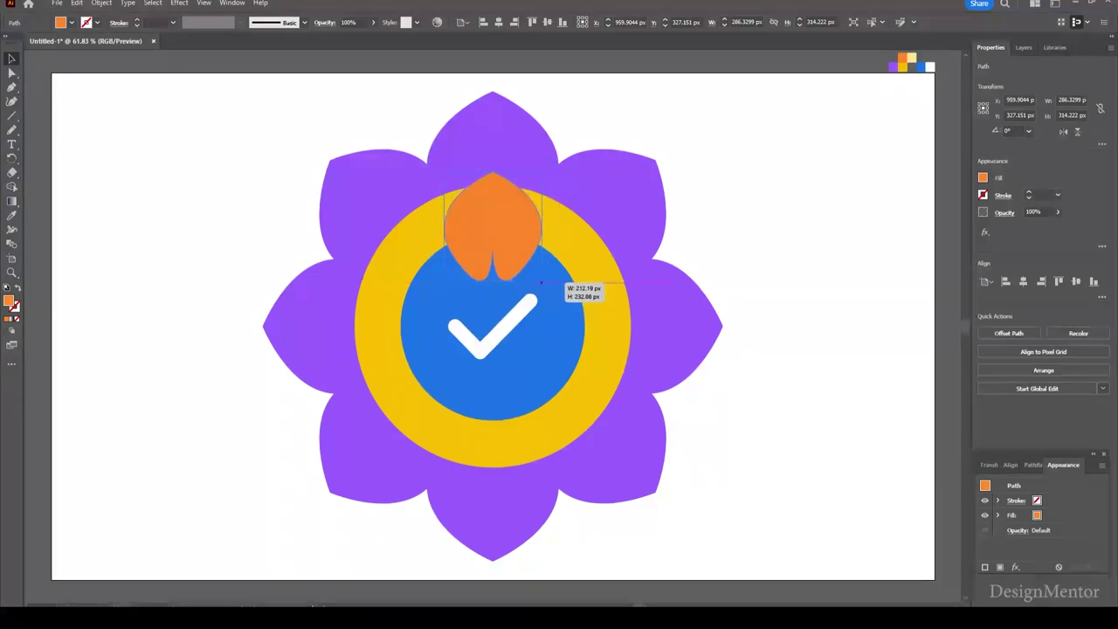
pyautogui.moveTo(544, 283); pyautogui.dragTo(534, 267)
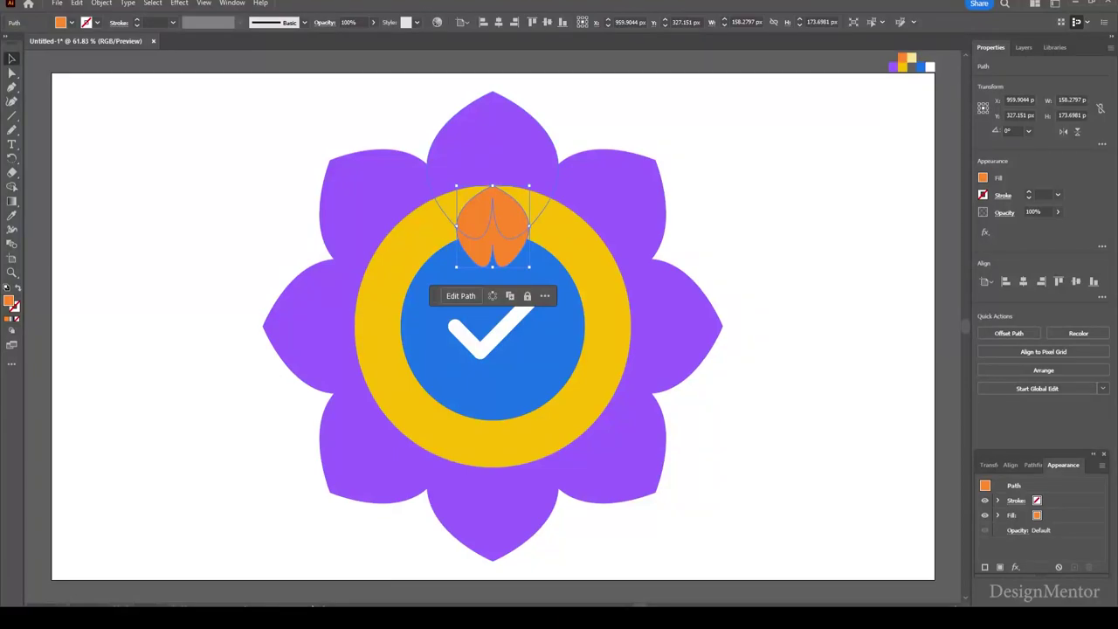
pyautogui.moveTo(534, 182); pyautogui.dragTo(543, 186)
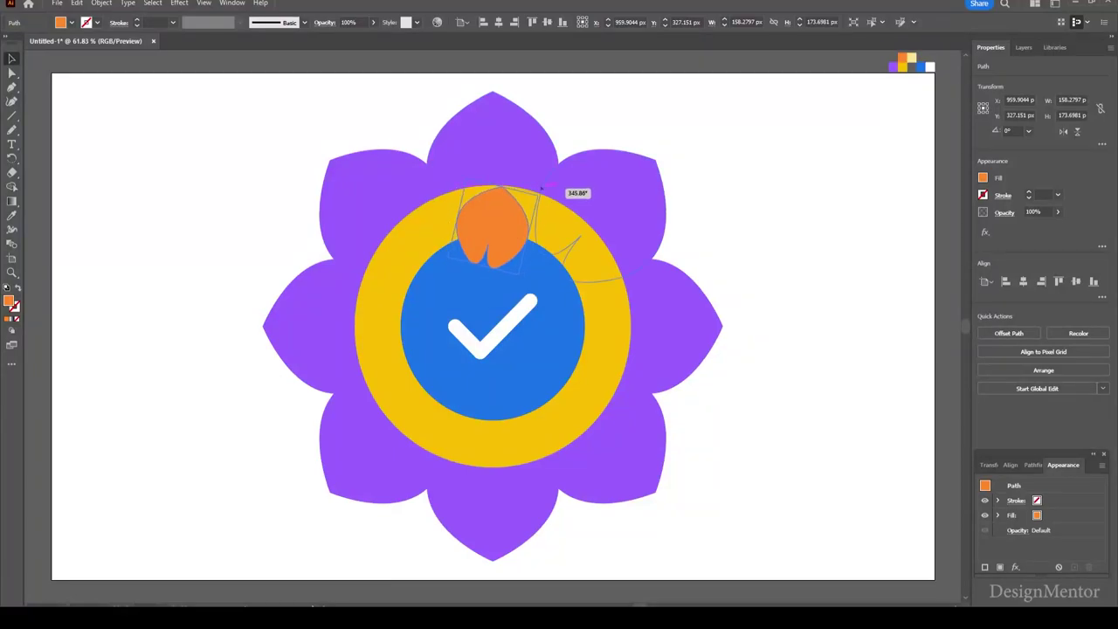
pyautogui.moveTo(542, 186); pyautogui.dragTo(559, 202)
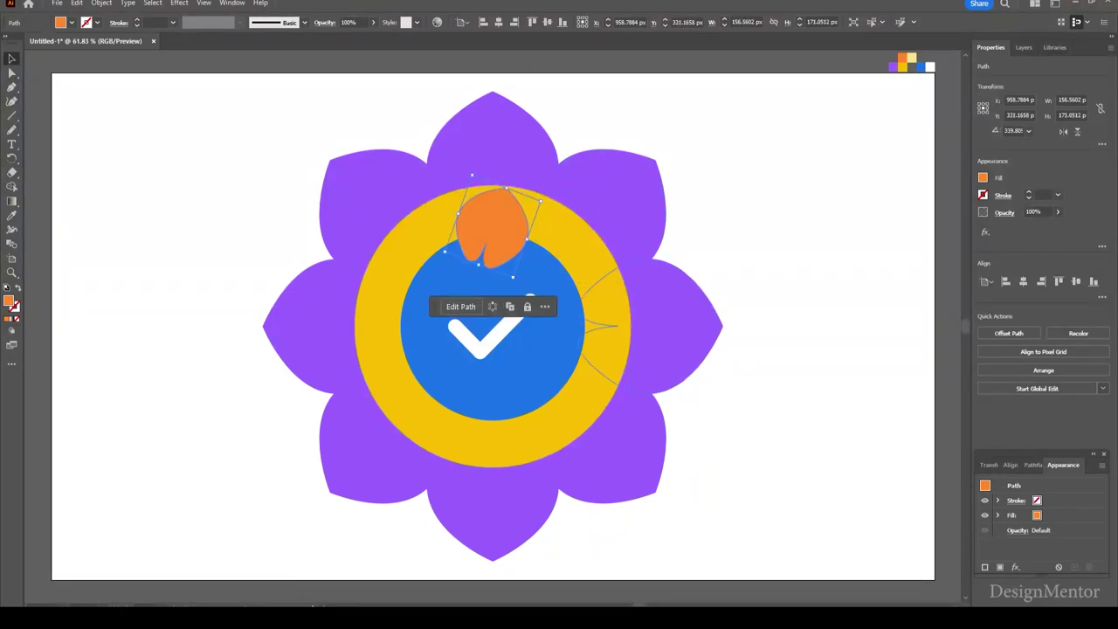
pyautogui.hotkey('ctrl', 'shift', 'a')
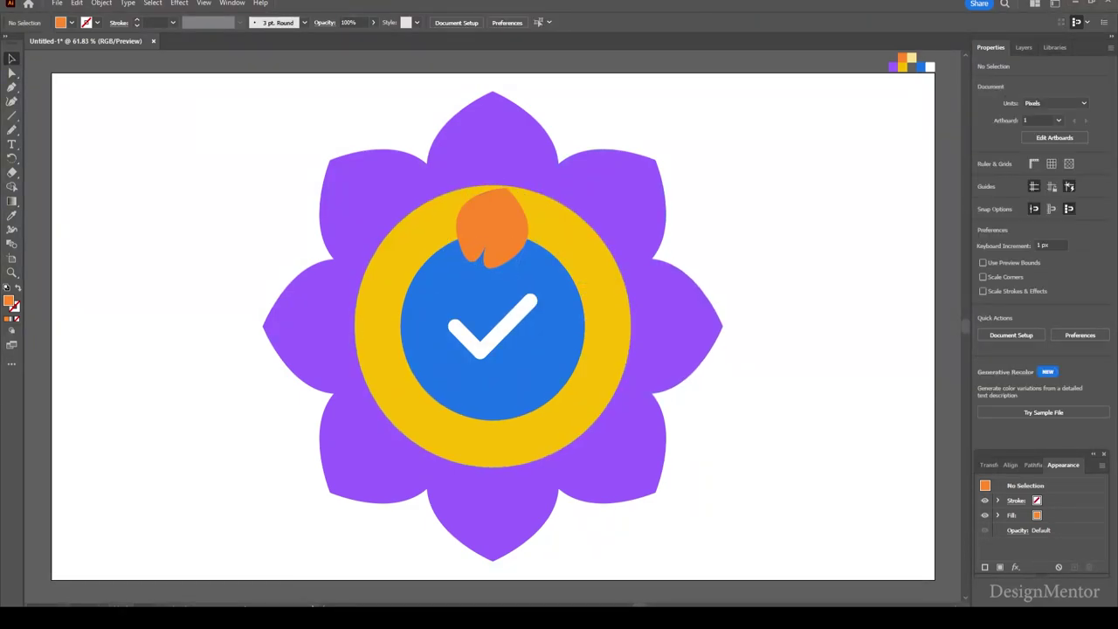
pyautogui.click(494, 328)
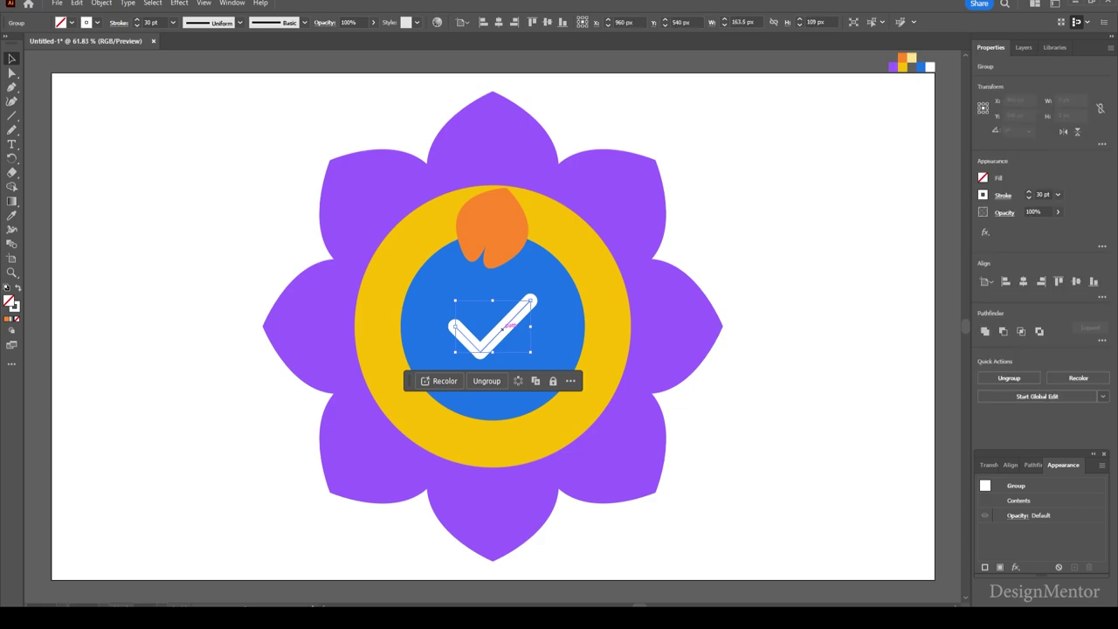
# Step: Bring the blue circle in front of the orange petal
pyautogui.keyDown('shift'); pyautogui.click(563, 314); pyautogui.keyUp('shift')
pyautogui.rightClick(573, 302)
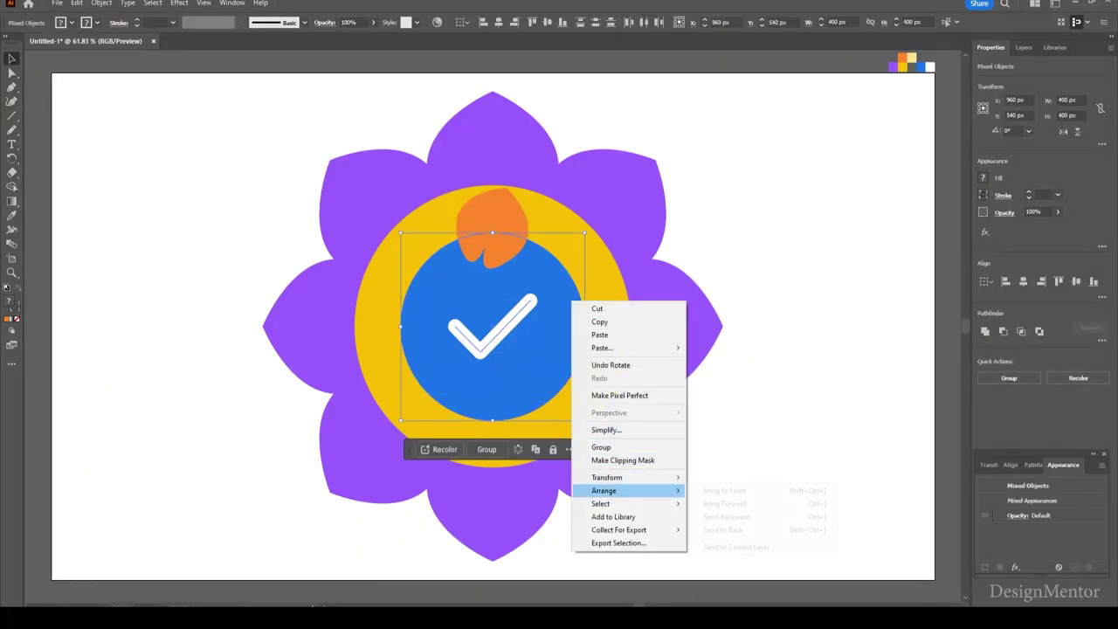
pyautogui.click(721, 491)
# Step: Nudge the orange petal right and down onto the yellow ring
pyautogui.click(513, 202)
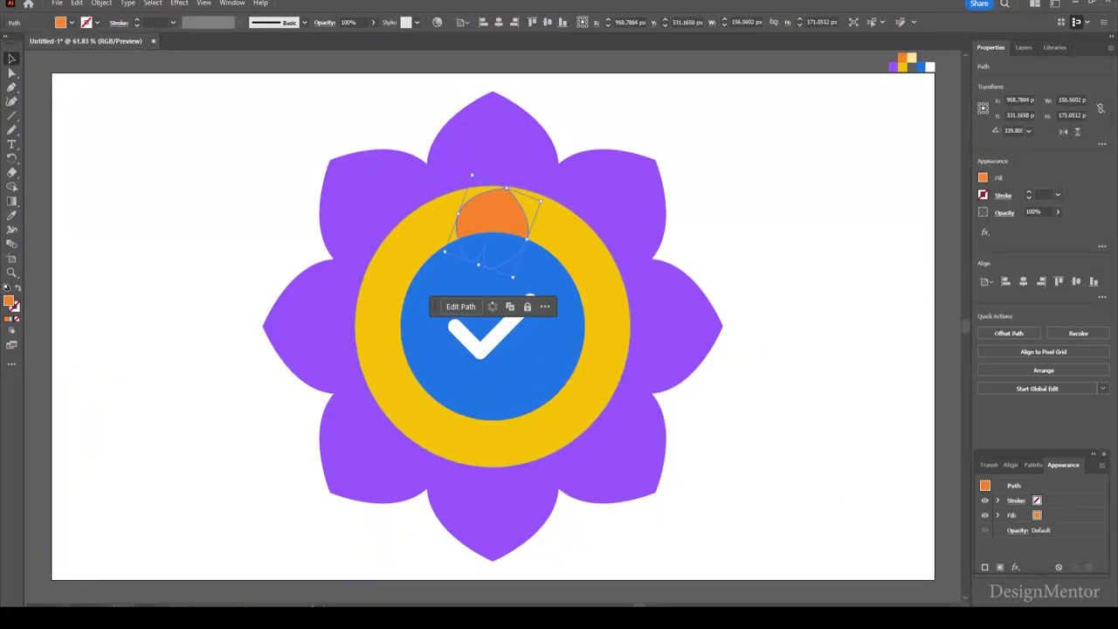
pyautogui.hotkey('shift', 'Right')
pyautogui.hotkey('shift', 'Right')
pyautogui.hotkey('shift', 'Right')
pyautogui.hotkey('shift', 'Right')
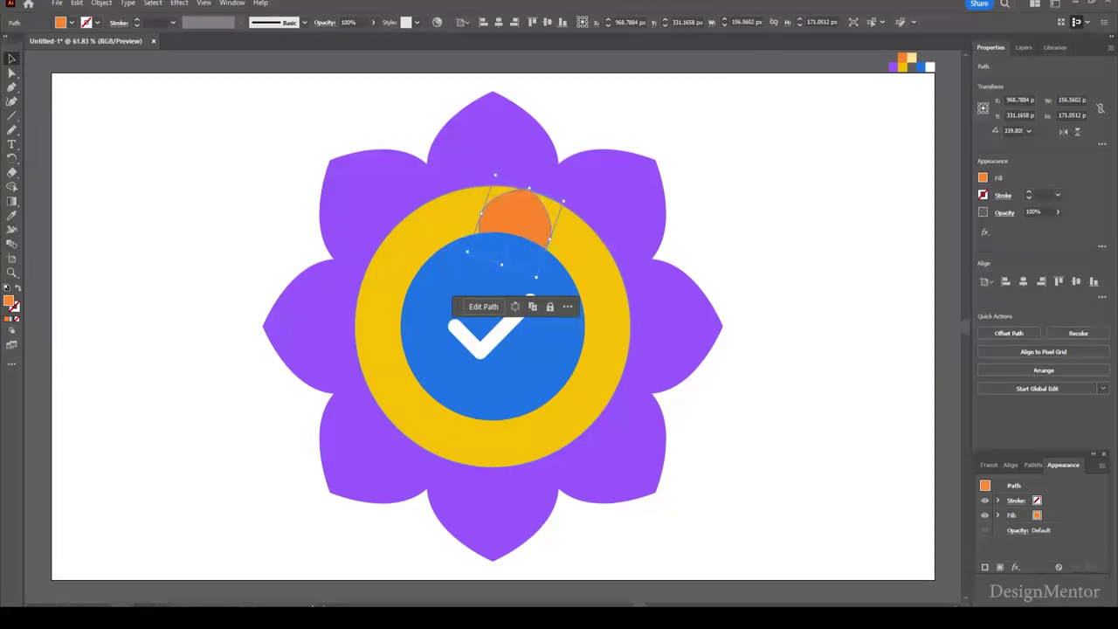
pyautogui.hotkey('shift', 'Right')
pyautogui.hotkey('shift', 'Right')
pyautogui.hotkey('shift', 'Right')
pyautogui.hotkey('shift', 'Right')
pyautogui.press('Right')
pyautogui.press('Right')
pyautogui.press('Right')
pyautogui.hotkey('shift', 'Down')
pyautogui.press('Down')
pyautogui.press('Down')
pyautogui.press('Down')
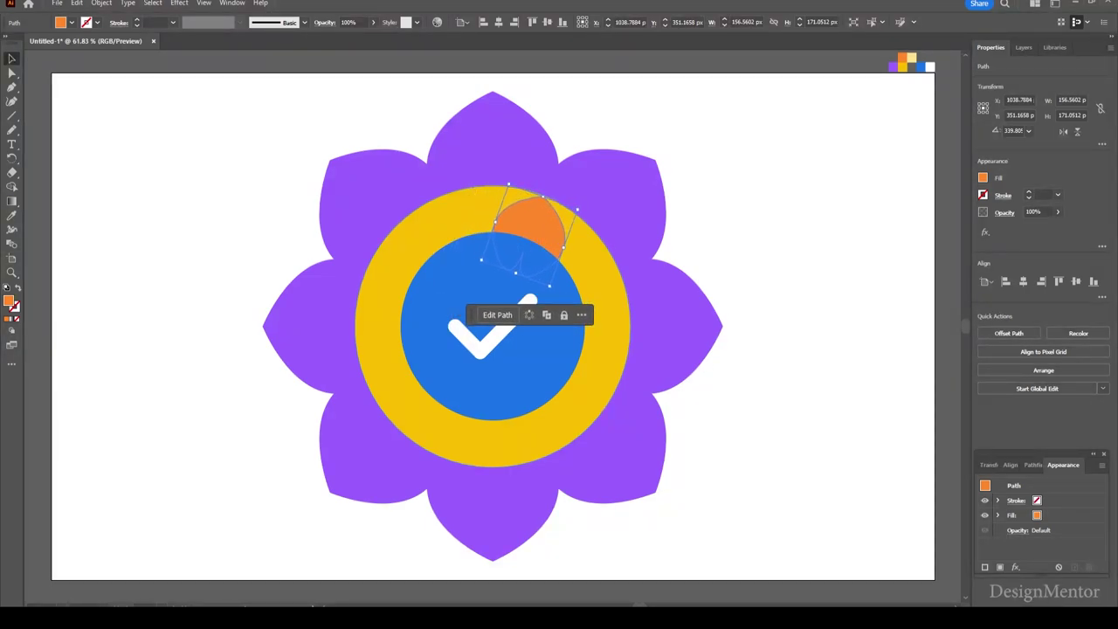
pyautogui.press('Down')
pyautogui.press('Down')
pyautogui.press('Down')
pyautogui.press('Right')
pyautogui.press('Right')
pyautogui.press('Right')
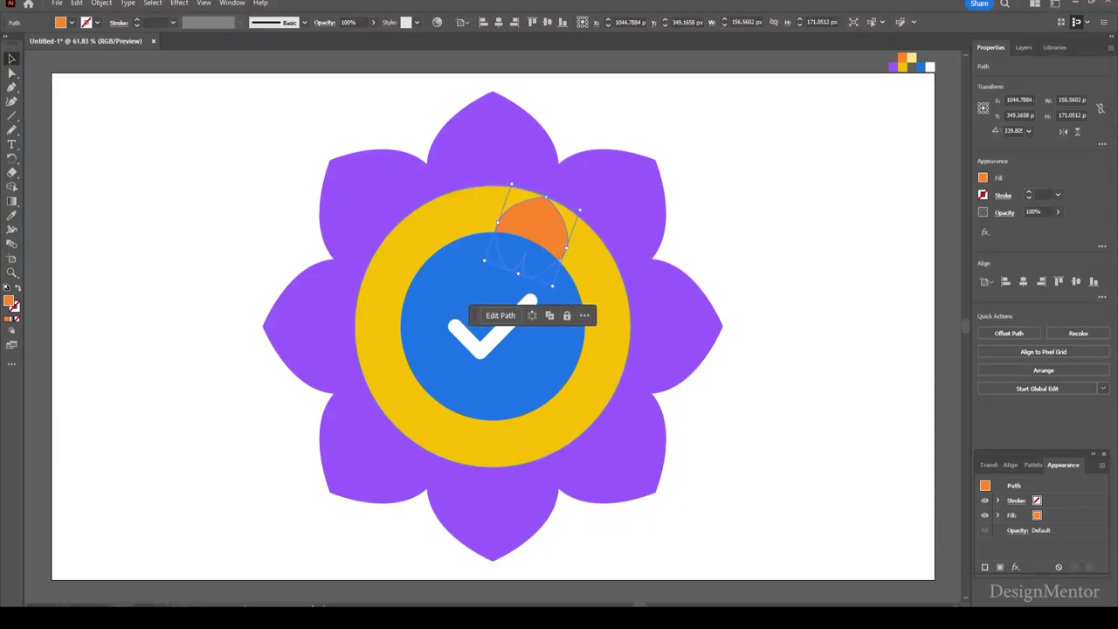
# Step: Tilt the orange petal to follow the ring and nudge it up one pixel
pyautogui.moveTo(582, 208)
pyautogui.mouseDown()
pyautogui.moveTo(614, 212)
pyautogui.moveTo(594, 217)
pyautogui.mouseUp()
pyautogui.hotkey('ctrl', 'shift', 'a')
pyautogui.press('Up')
pyautogui.hotkey('ctrl', 'shift', 'a')
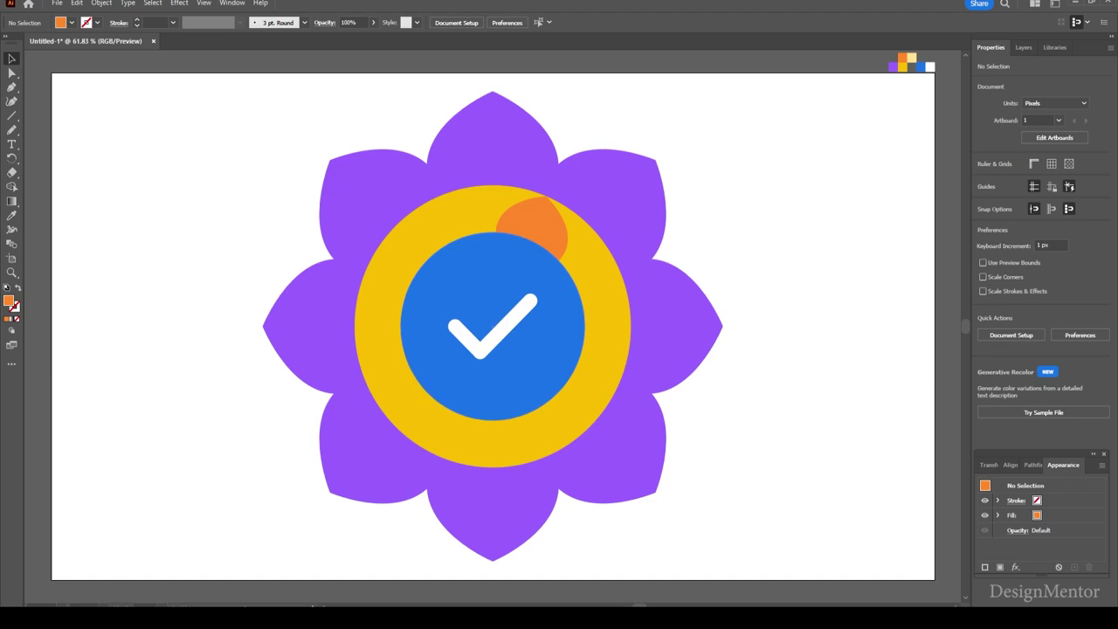
# Step: Draw a centred 1 pt black horizontal line across the blue circle plus a crossing vertical copy
pyautogui.press('\\')
pyautogui.click(97, 21)
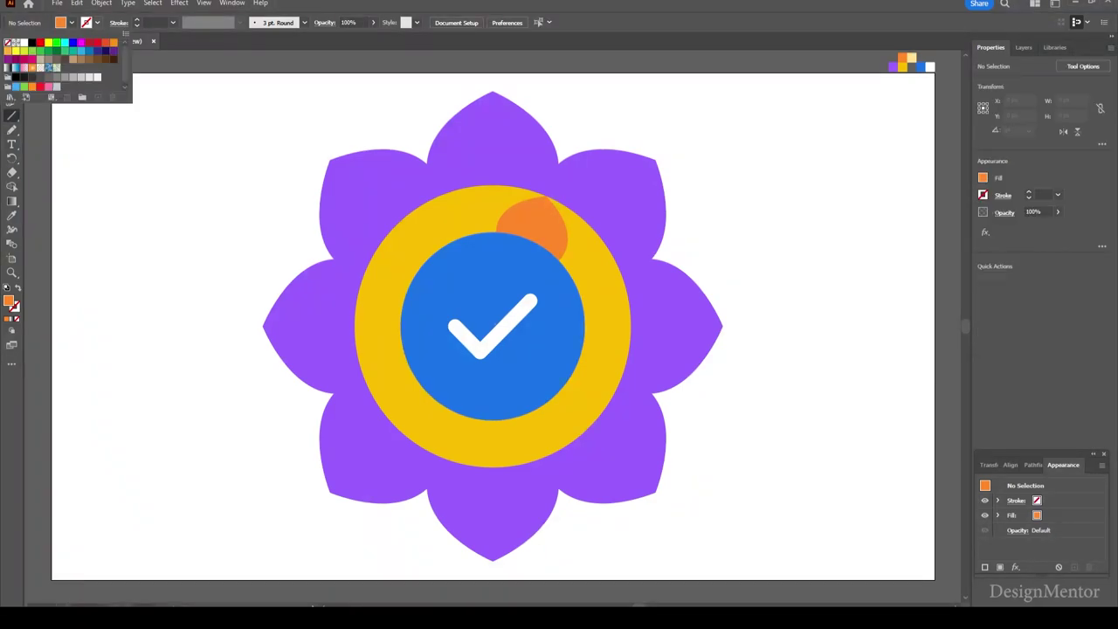
pyautogui.click(32, 41)
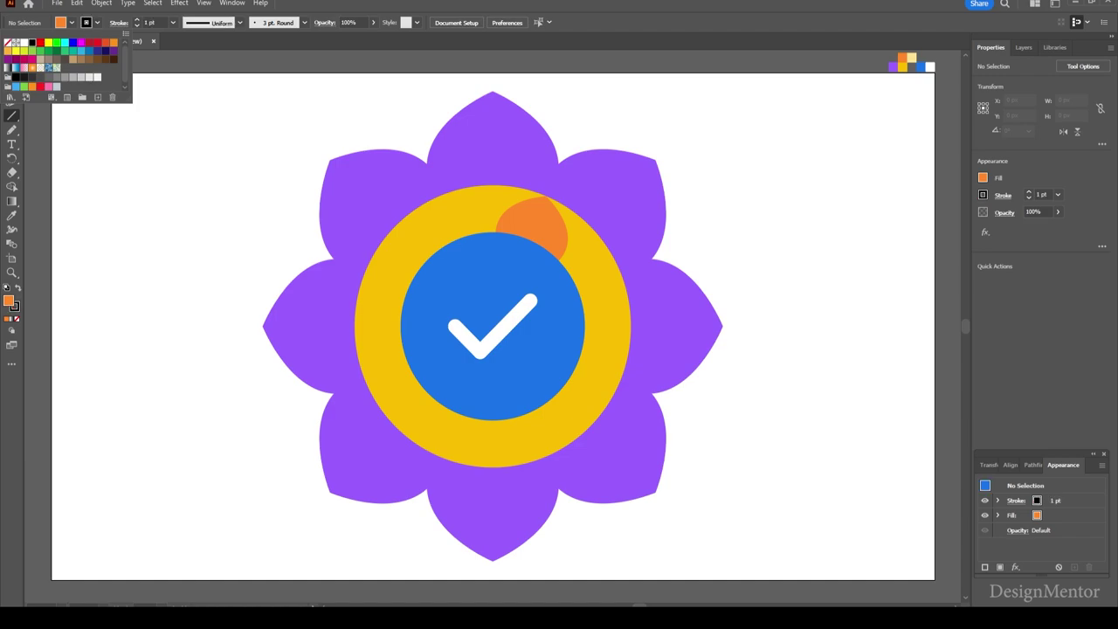
pyautogui.moveTo(445, 308); pyautogui.dragTo(571, 307)
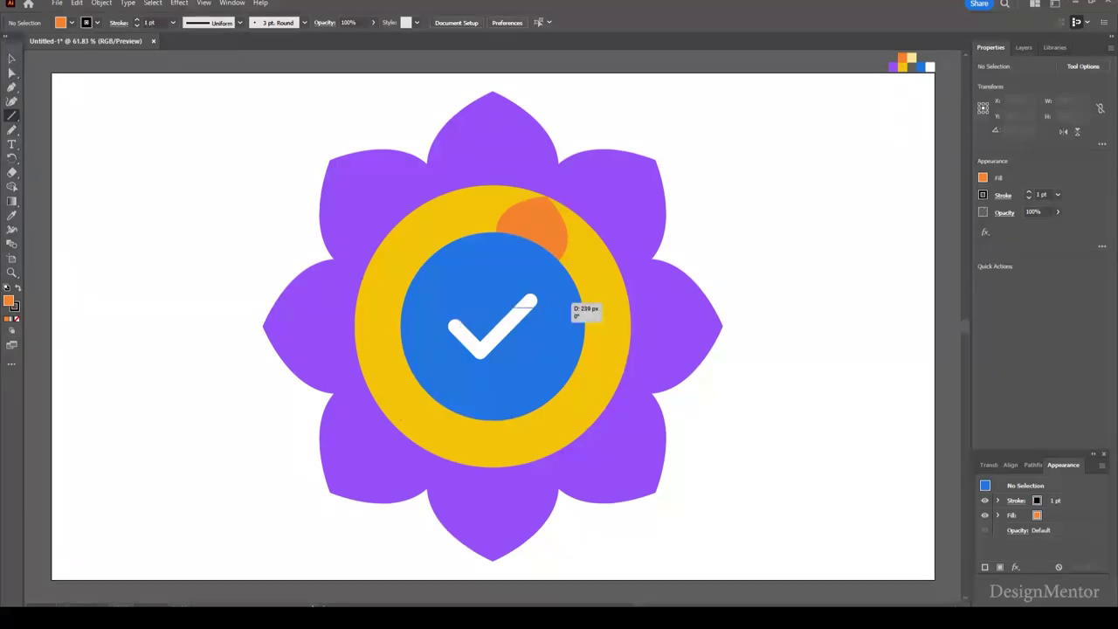
pyautogui.click(1076, 281)
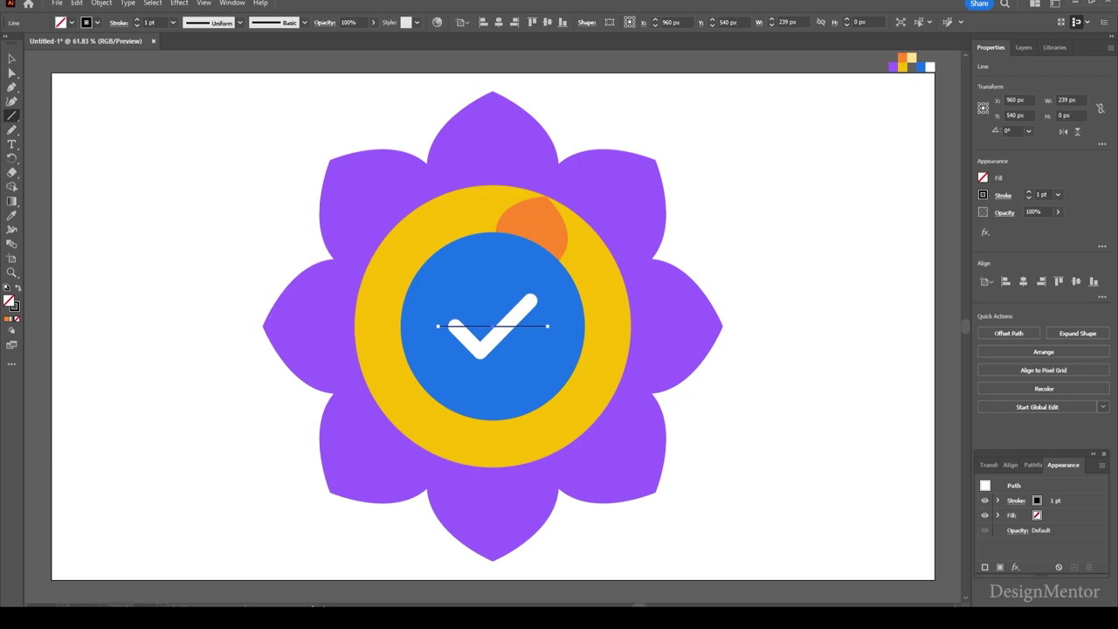
pyautogui.press('e')
pyautogui.moveTo(568, 328); pyautogui.dragTo(503, 372)
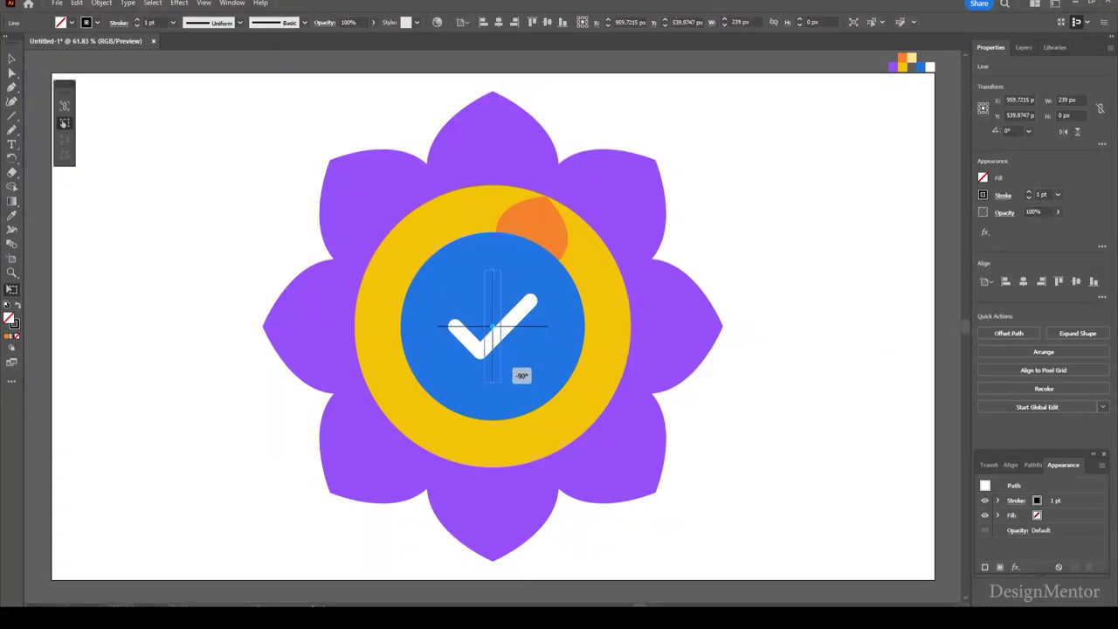
pyautogui.press('v')
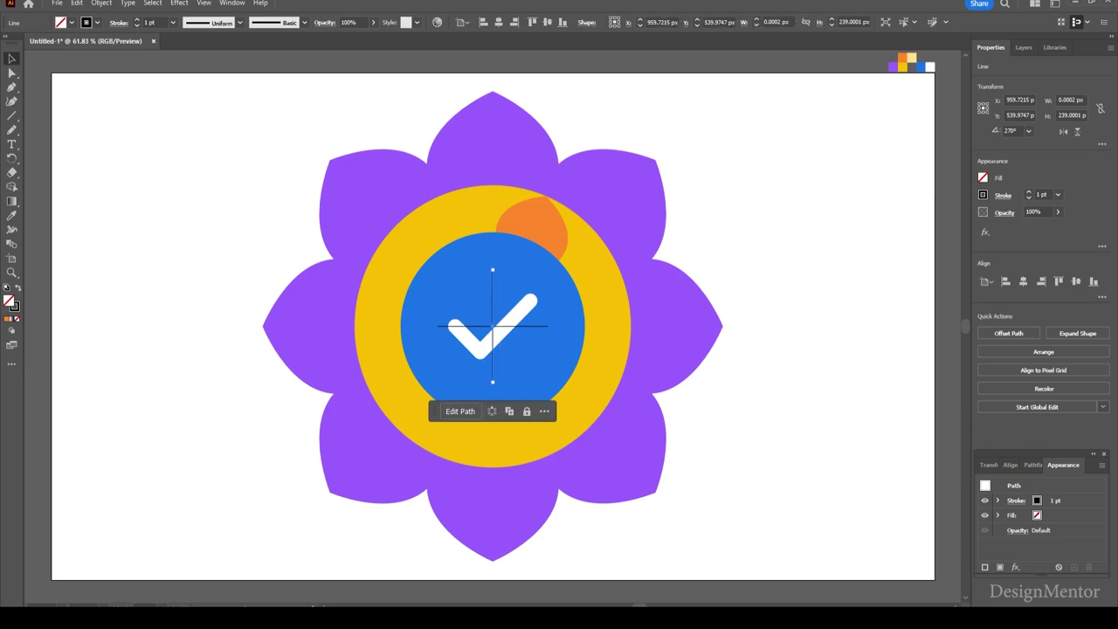
pyautogui.hotkey('ctrl', 'shift', 'a')
pyautogui.click(533, 220)
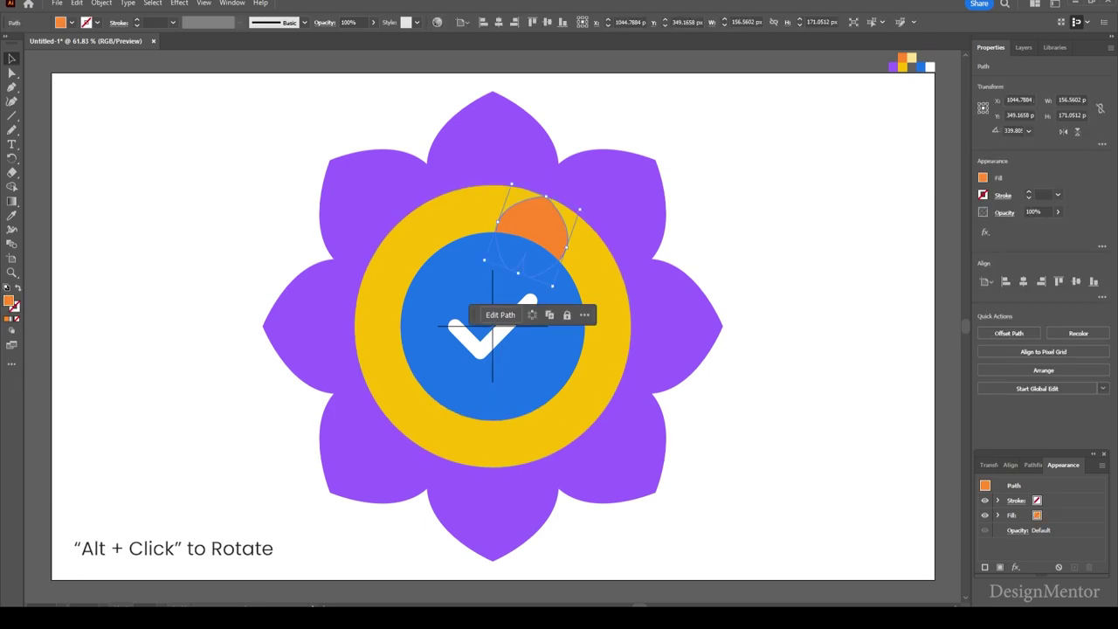
# Step: Rotate 45° copies of the orange petal around the line crossing, repeating with Ctrl+D
pyautogui.press('r')
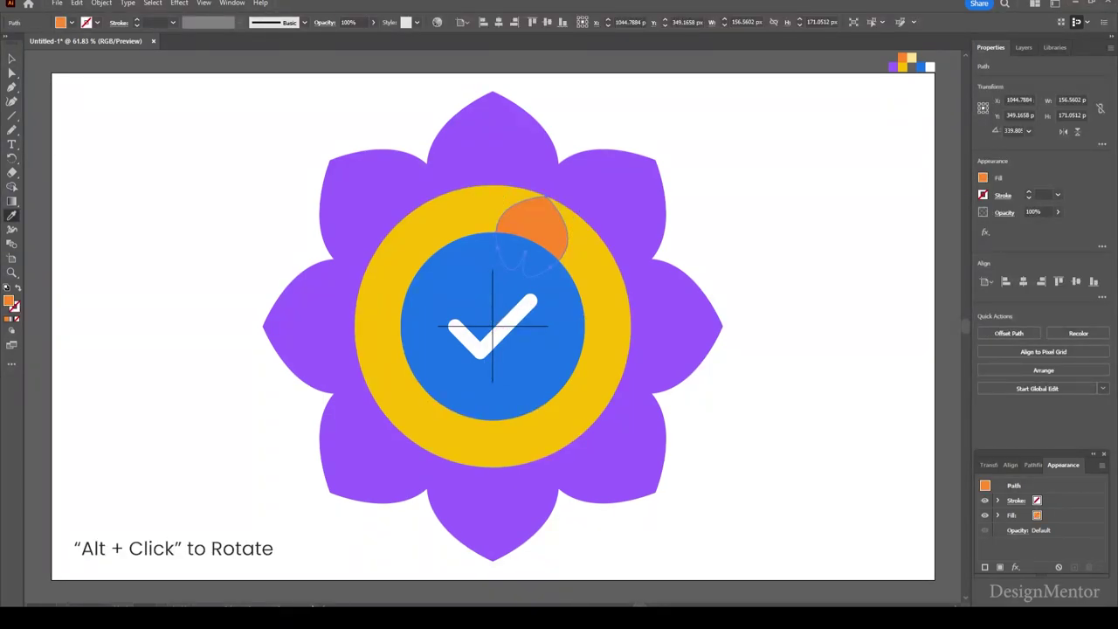
pyautogui.press('r')
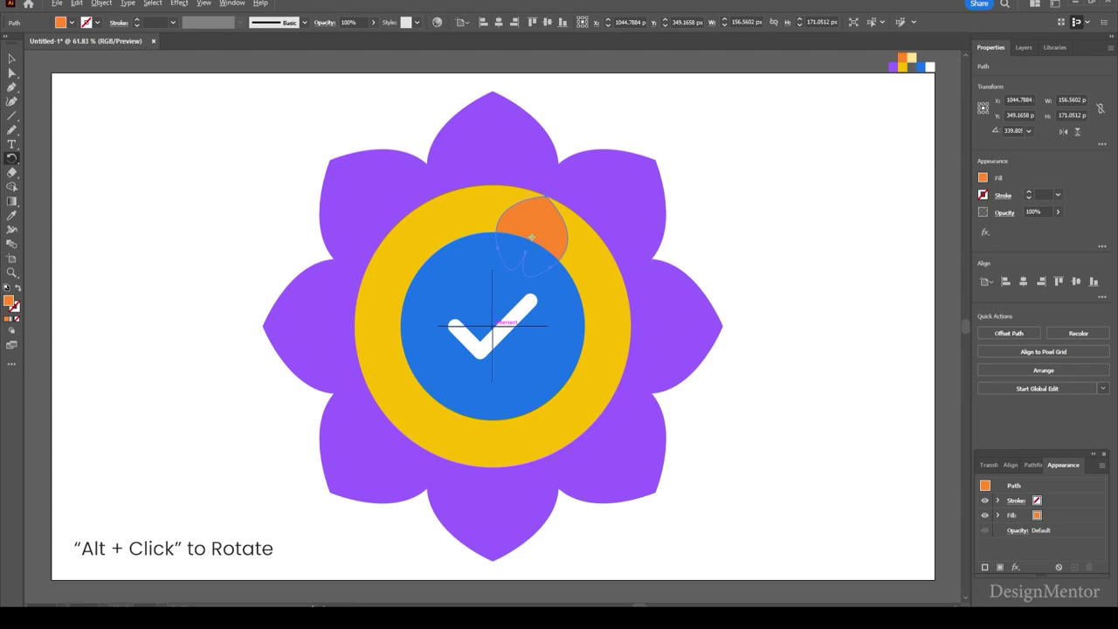
pyautogui.keyDown('alt'); pyautogui.click(492, 325); pyautogui.keyUp('alt')
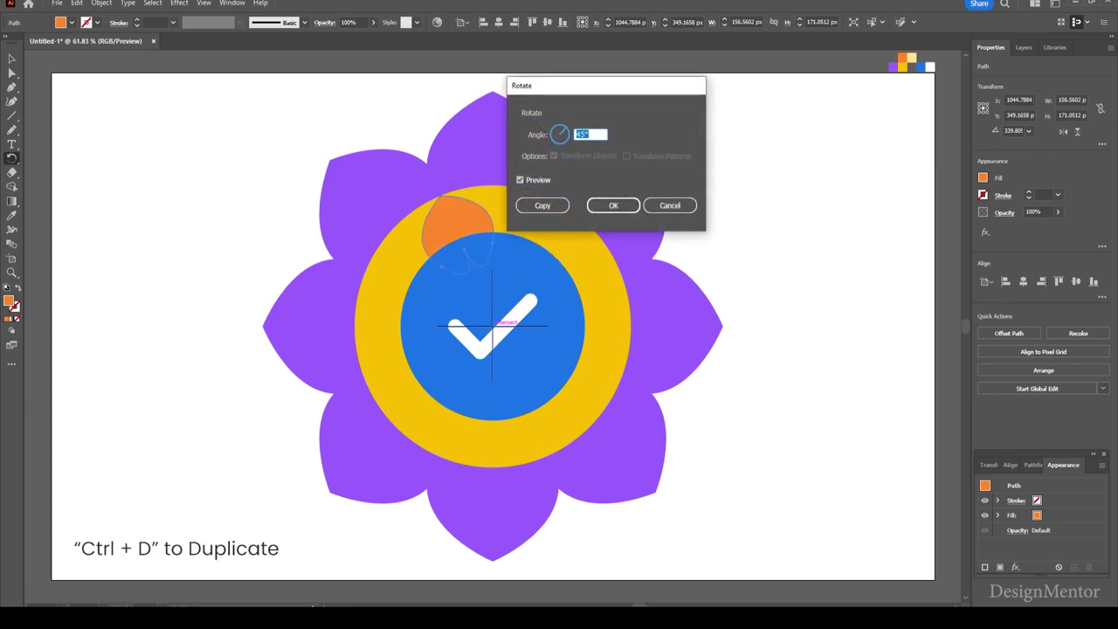
pyautogui.click(542, 205)
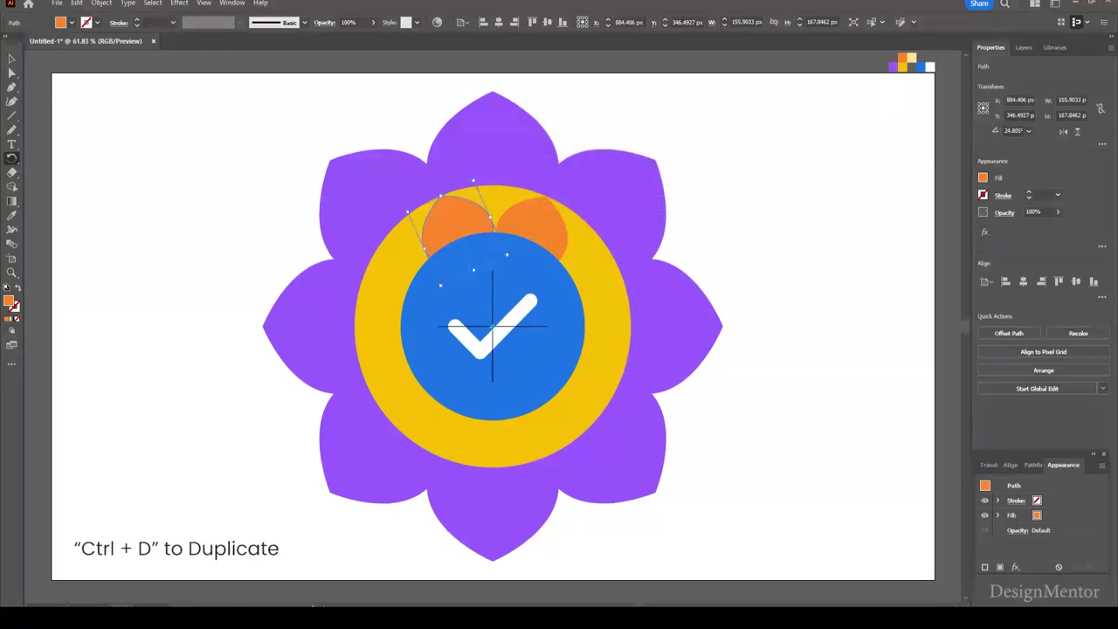
pyautogui.hotkey('ctrl', 'd')
pyautogui.hotkey('ctrl', 'd')
pyautogui.hotkey('ctrl', 'd')
pyautogui.hotkey('ctrl', 'd')
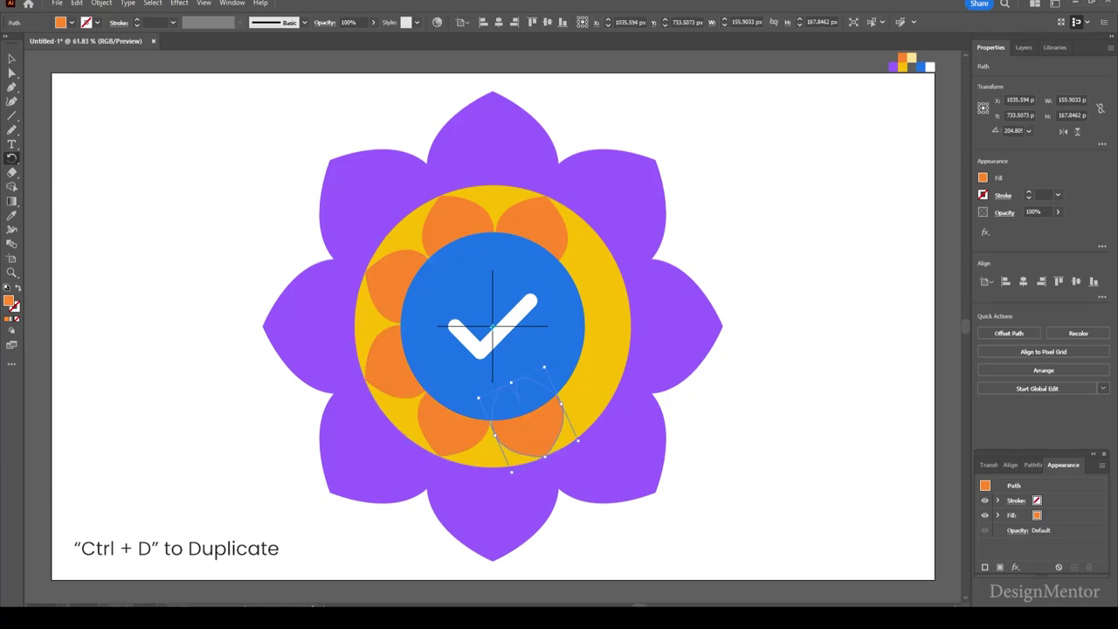
pyautogui.hotkey('ctrl', 'd')
pyautogui.hotkey('ctrl', 'd')
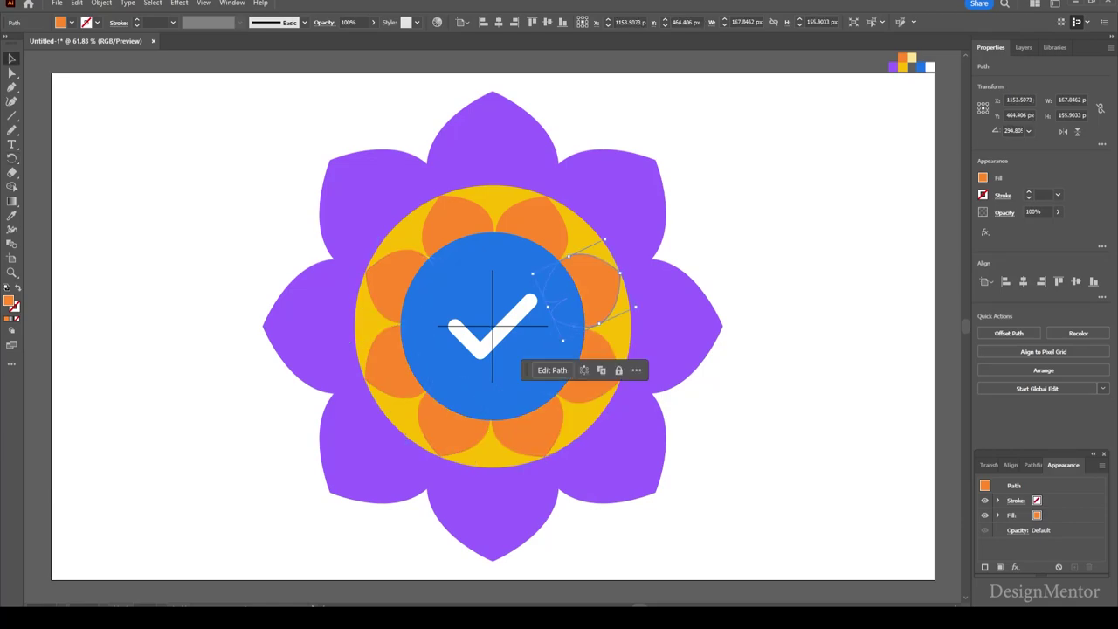
pyautogui.press('v')
pyautogui.hotkey('ctrl', 'shift', 'a')
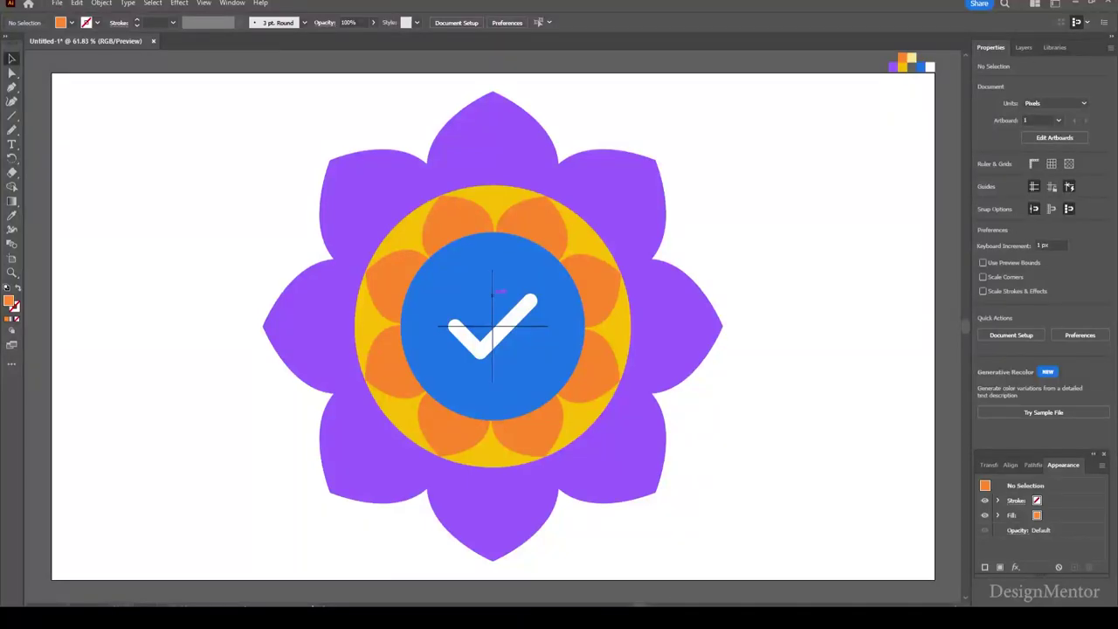
pyautogui.click(493, 293)
# Step: Delete both reference lines and recolour the right-hand petal cream
pyautogui.press('Delete')
pyautogui.click(516, 327)
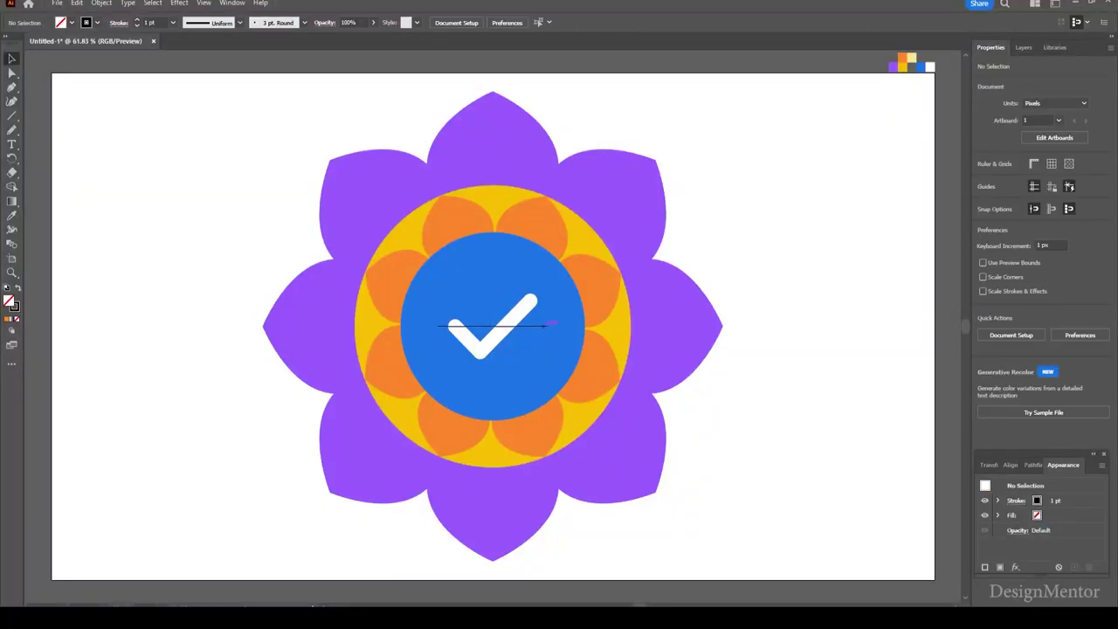
pyautogui.press('Delete')
pyautogui.click(601, 282)
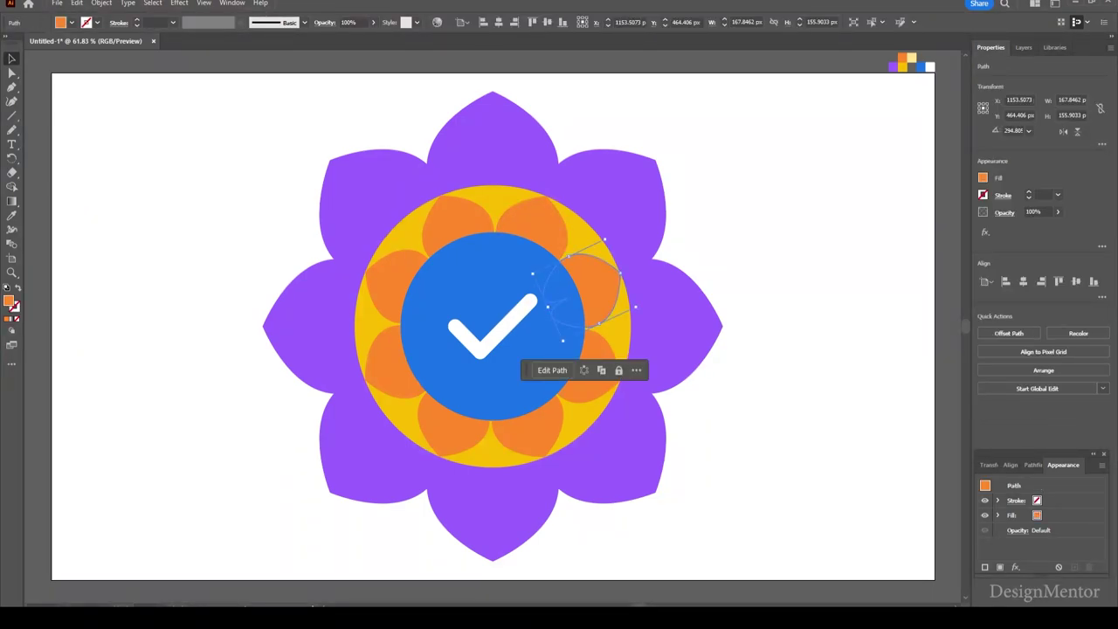
pyautogui.press('i')
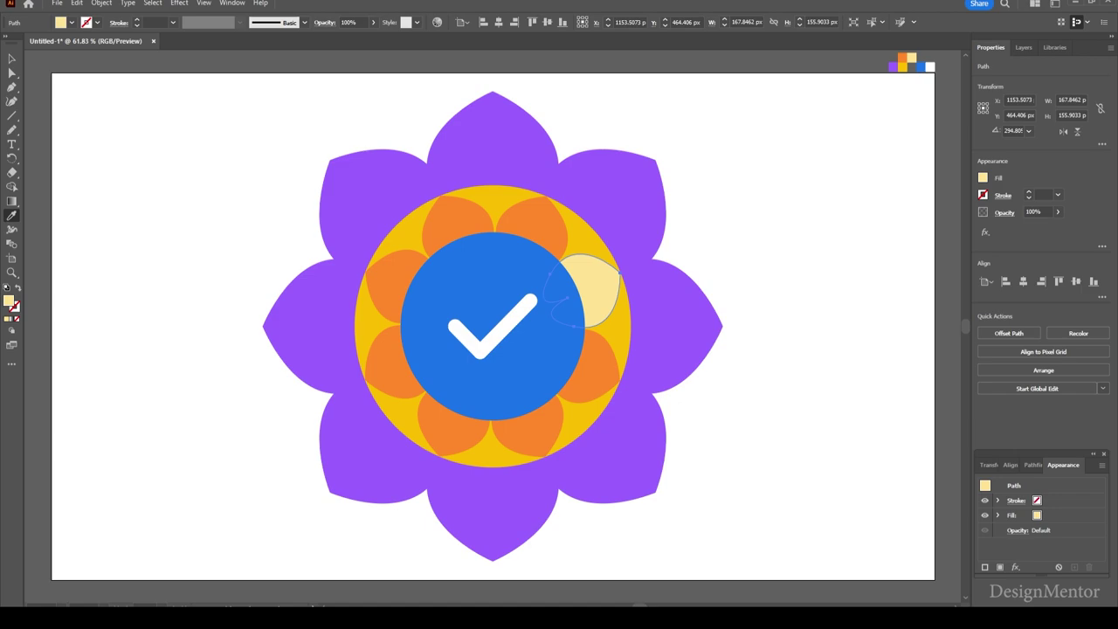
pyautogui.press('v')
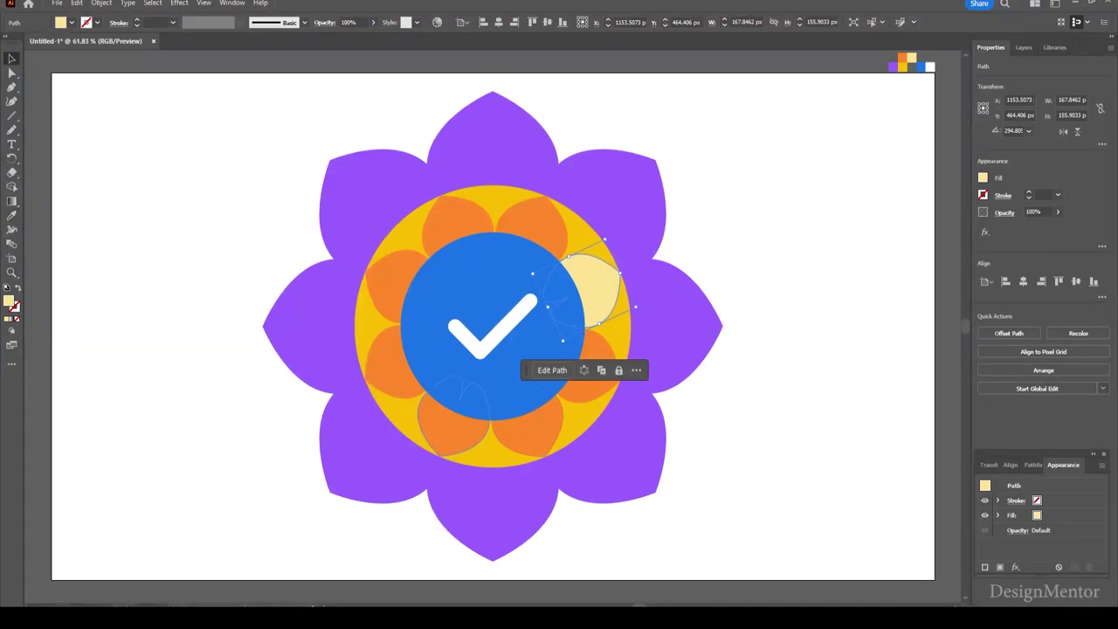
# Step: Select the lower, left and top alternate petals and apply the cream colour with the Eyedropper
pyautogui.click(528, 428)
pyautogui.keyDown('shift'); pyautogui.click(380, 363); pyautogui.keyUp('shift')
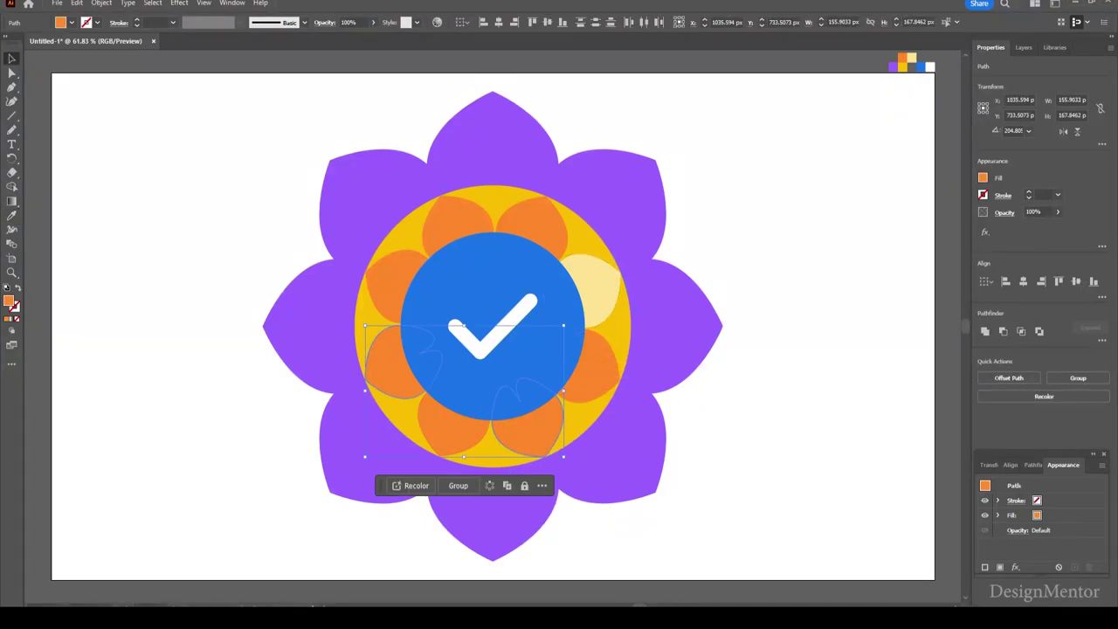
pyautogui.keyDown('shift'); pyautogui.click(458, 218); pyautogui.keyUp('shift')
pyautogui.press('i')
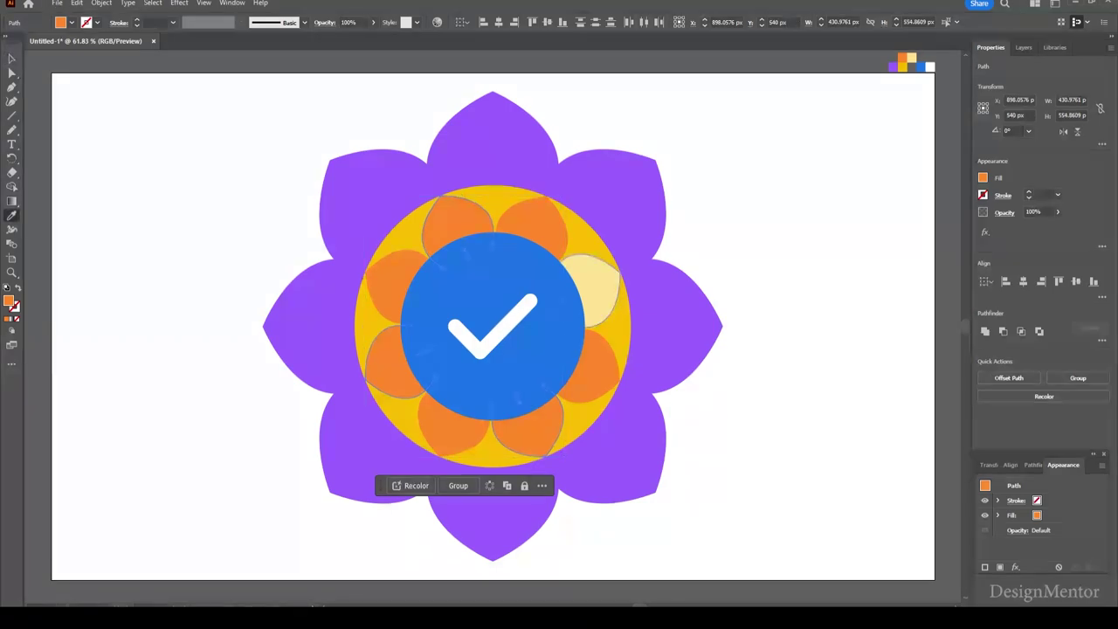
pyautogui.click(594, 289)
pyautogui.press('v')
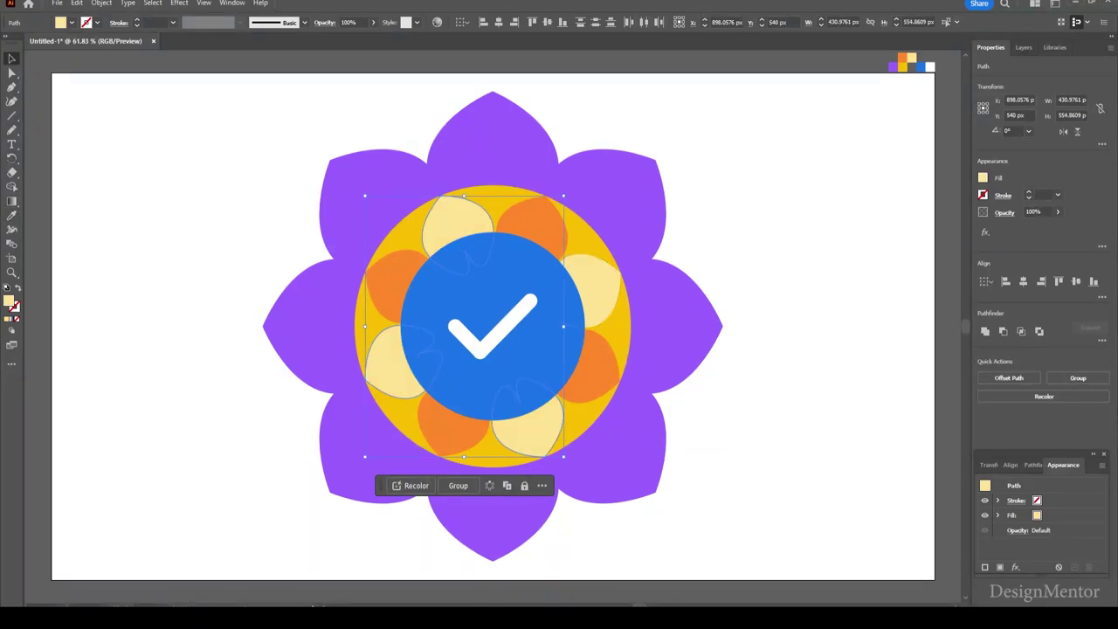
pyautogui.hotkey('ctrl', 'shift', 'a')
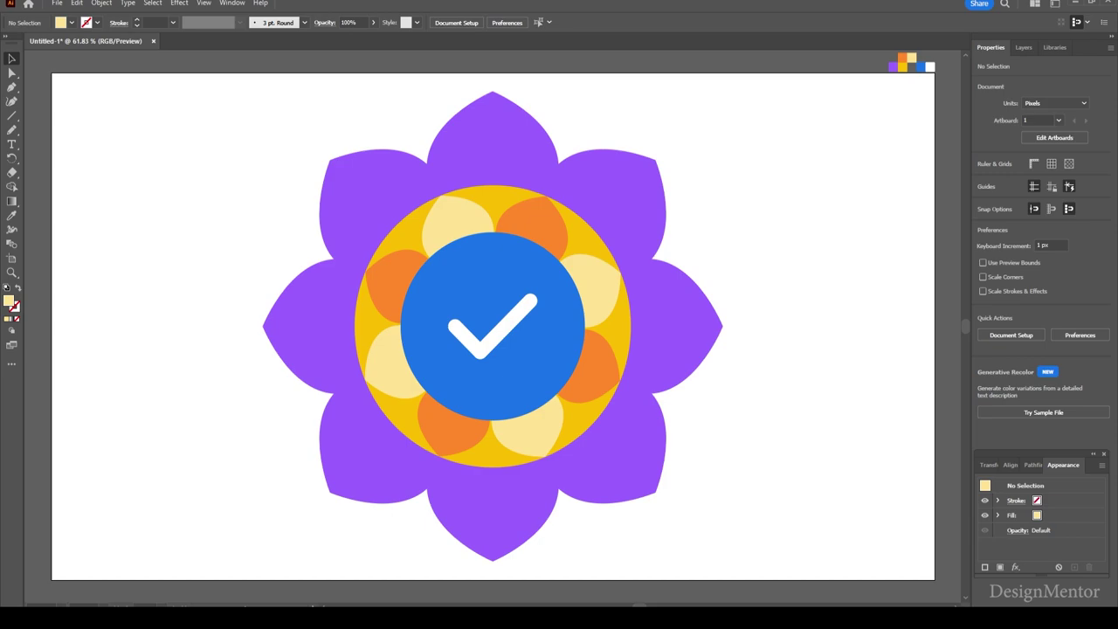
# Step: Select the inner petals and set their opacity to 80%
pyautogui.click(459, 229)
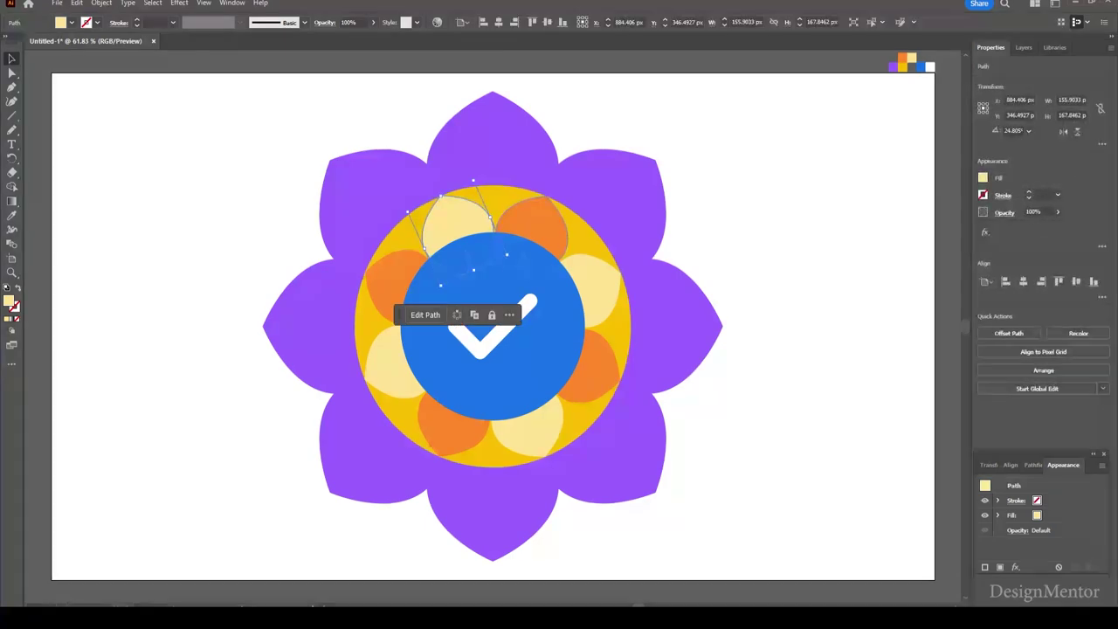
pyautogui.keyDown('shift'); pyautogui.click(591, 284); pyautogui.keyUp('shift')
pyautogui.keyDown('shift'); pyautogui.click(566, 391); pyautogui.keyUp('shift')
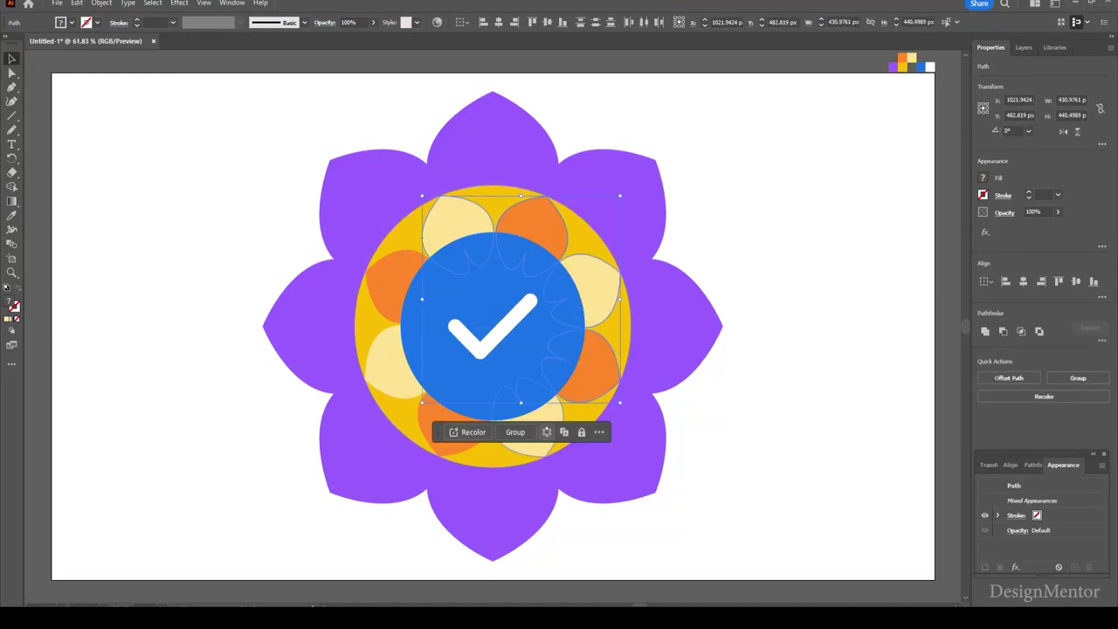
pyautogui.keyDown('shift'); pyautogui.click(389, 367); pyautogui.keyUp('shift')
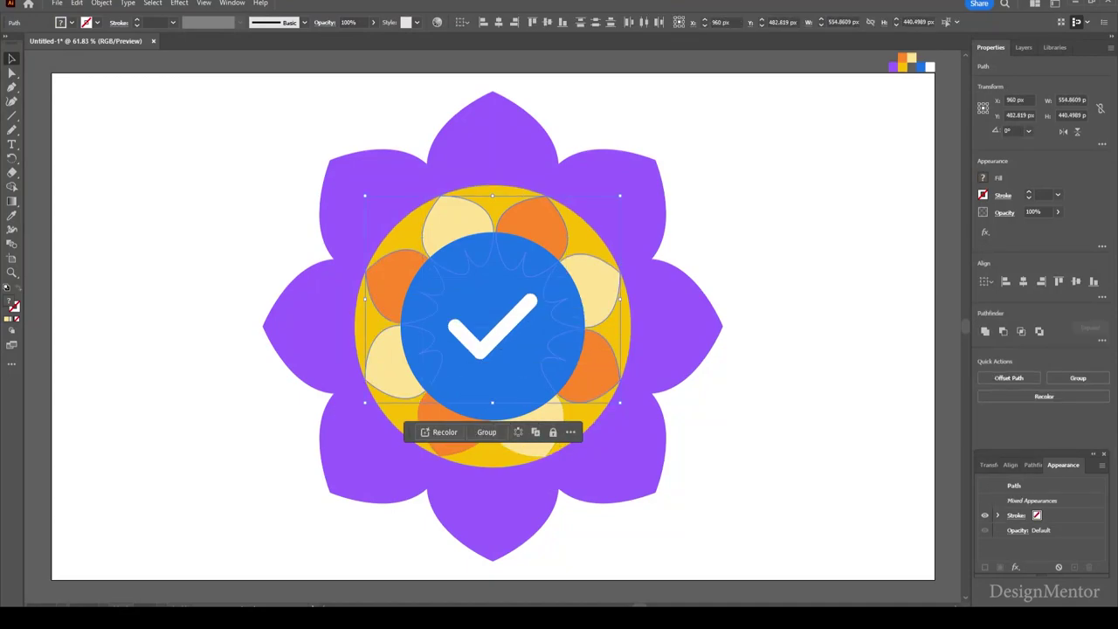
pyautogui.click(354, 22)
pyautogui.write('80')
pyautogui.press('Return')
pyautogui.hotkey('ctrl', 'shift', 'a')
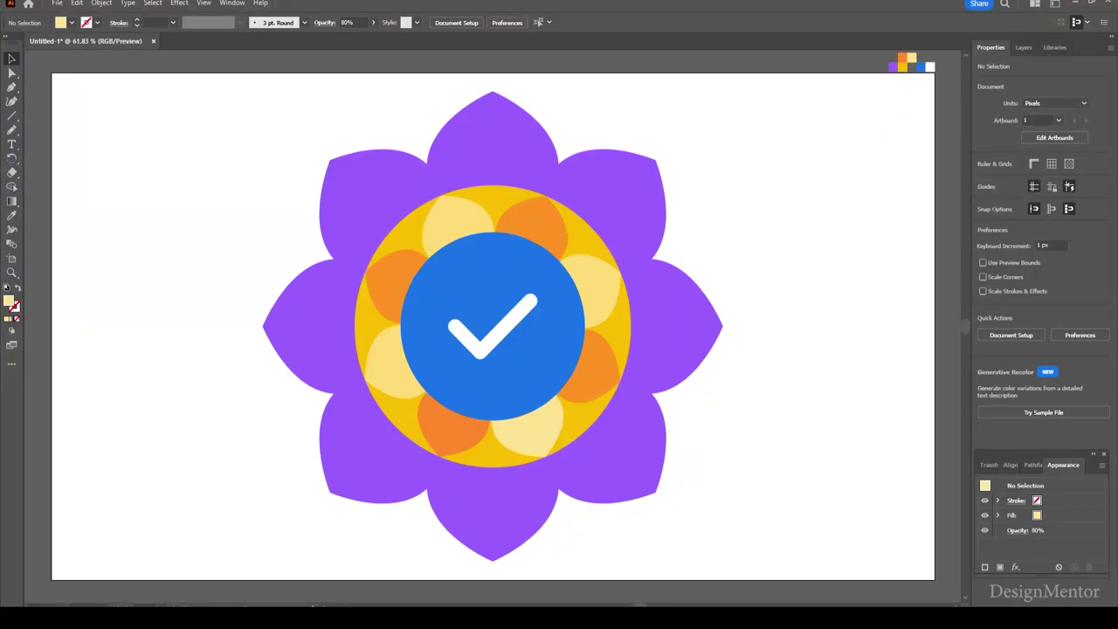
pyautogui.moveTo(1040, 454); pyautogui.dragTo(1042, 427)
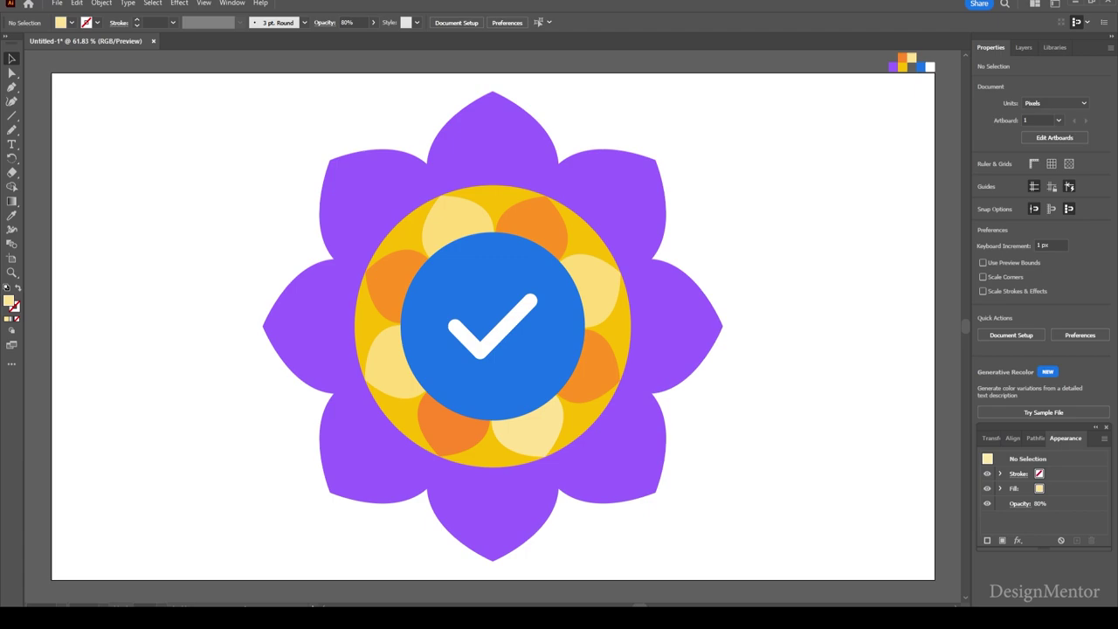